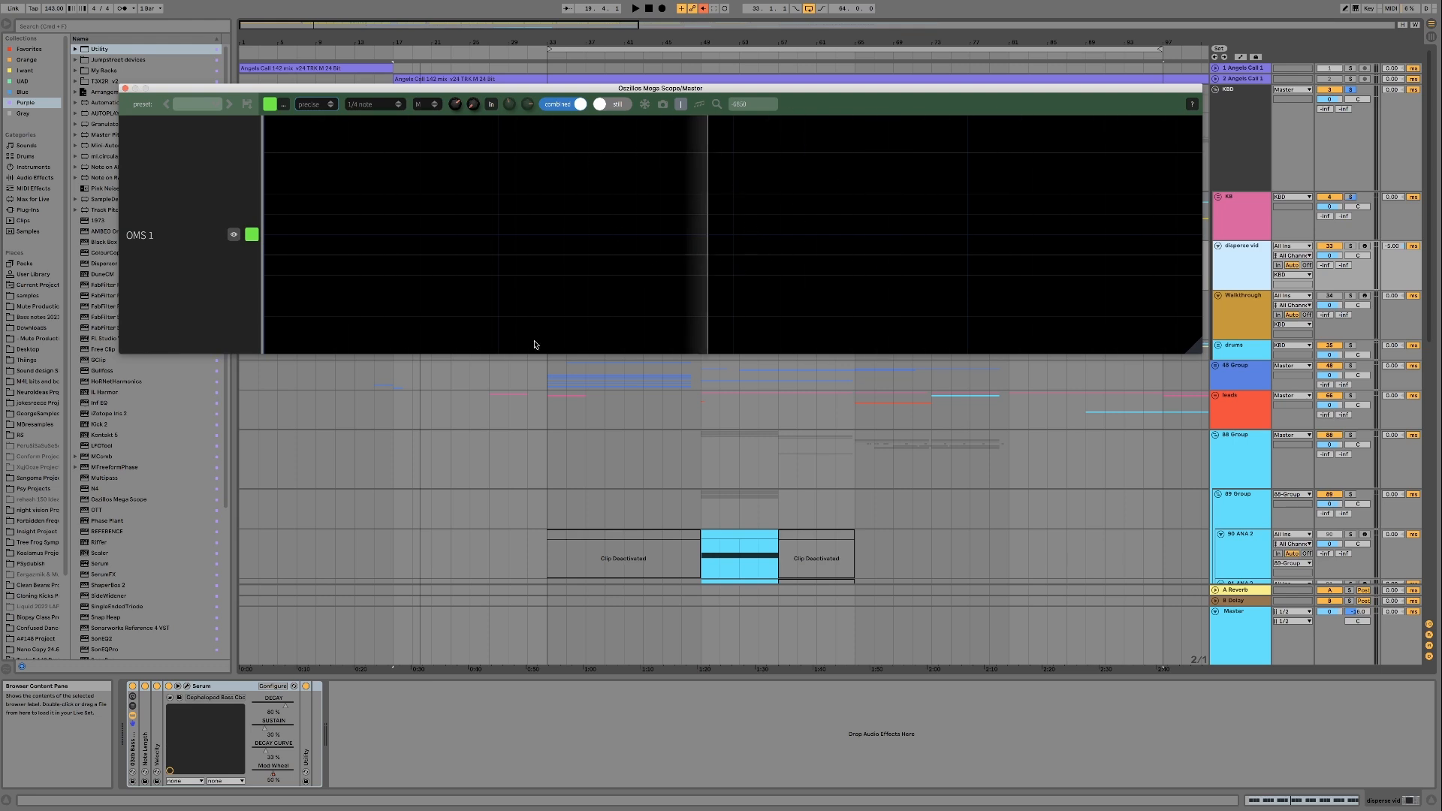
Step: Check the Serum bass patch, then play the bass and examine its waveform in the oscilloscope
{"action": "left_click", "coordinate": [187, 686]}
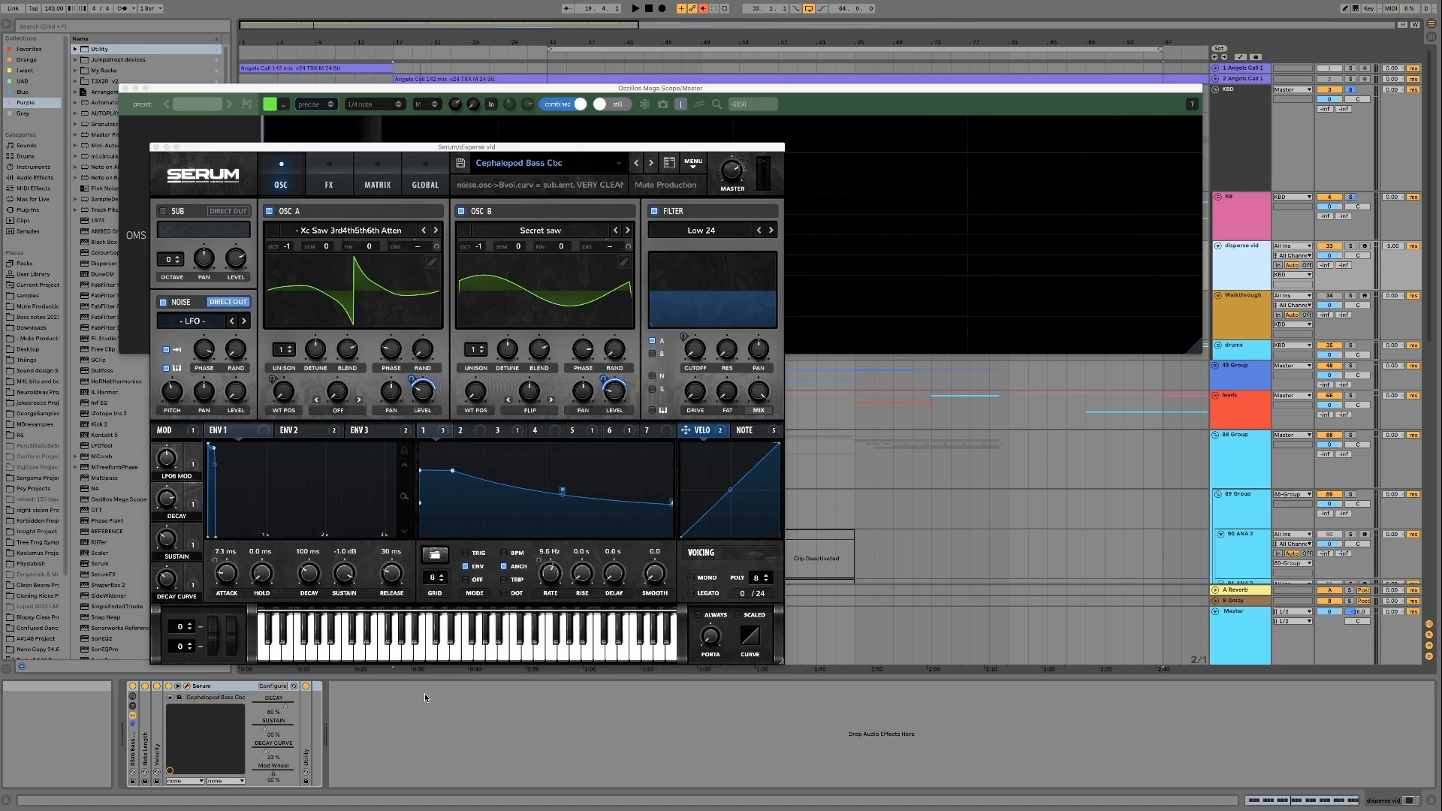
{"action": "left_click", "coordinate": [186, 688]}
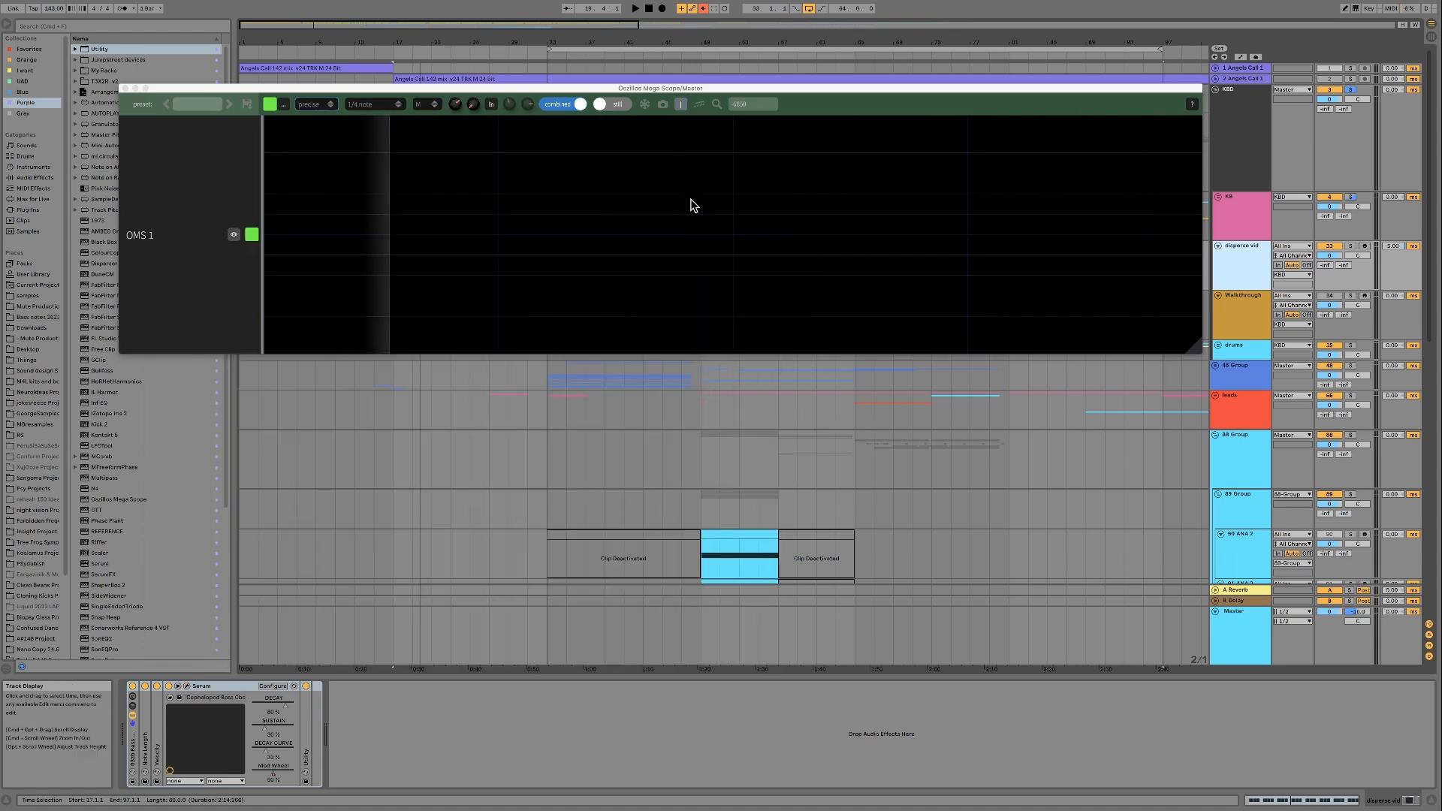
{"action": "key", "text": "space"}
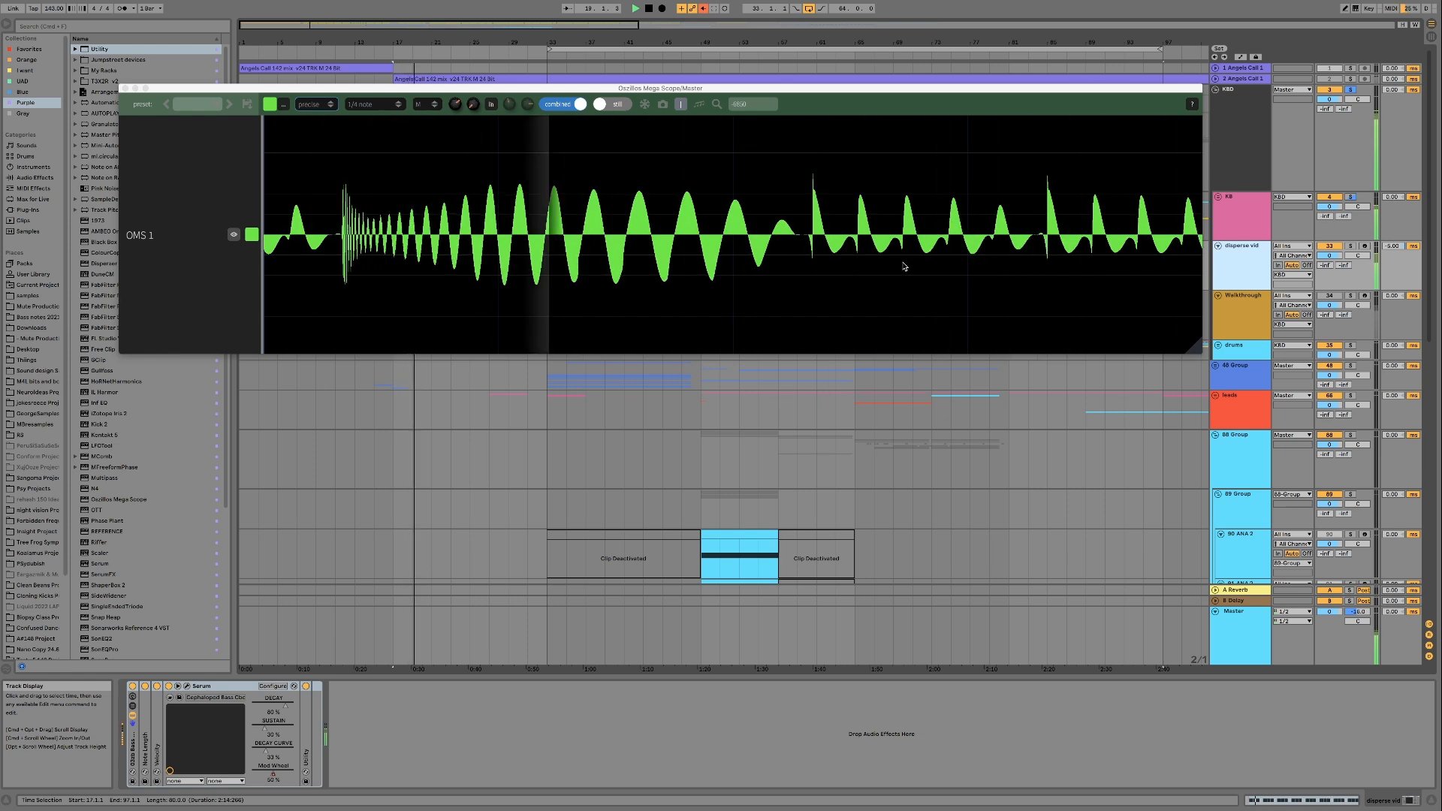
{"action": "key", "text": "space"}
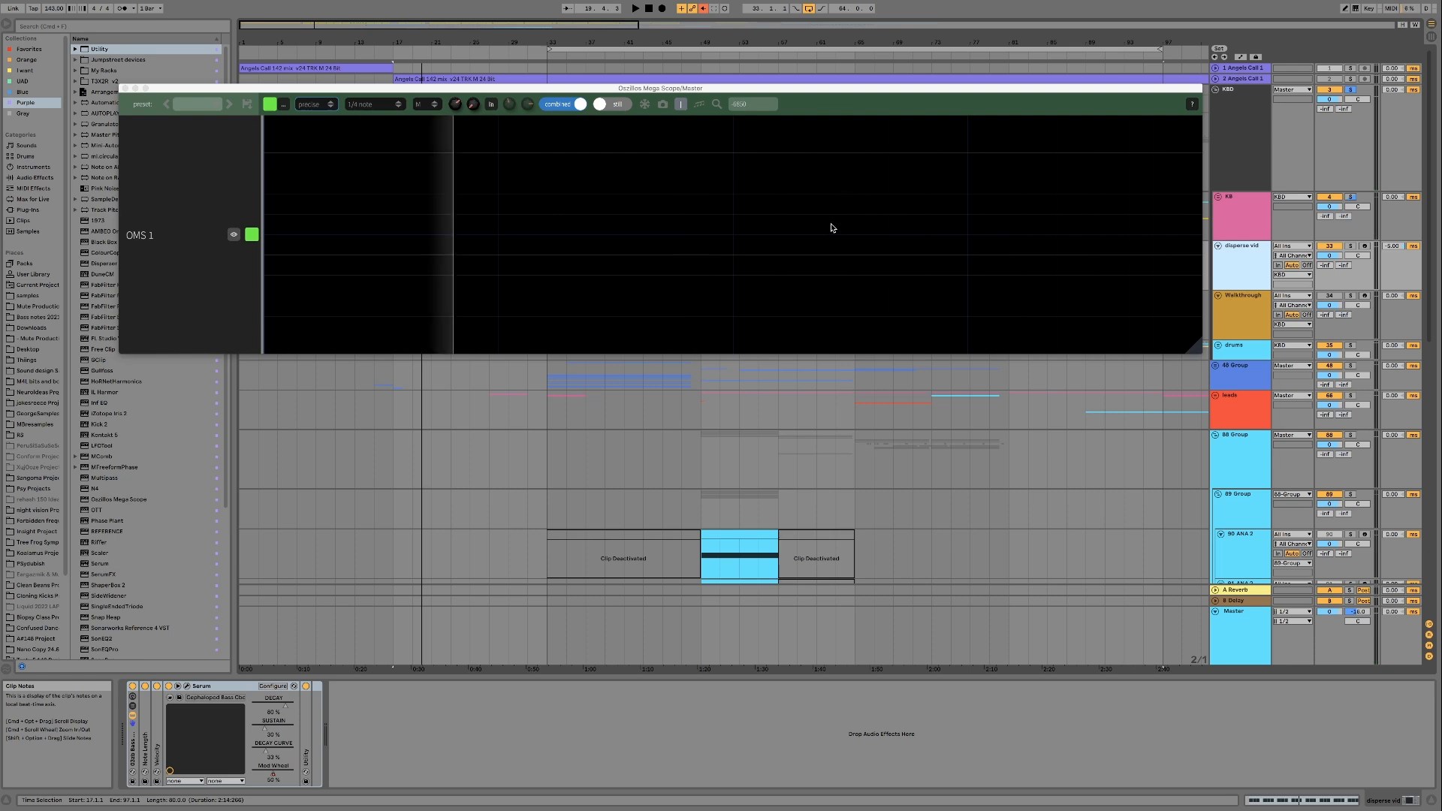
Step: Load FabFilter Saturn 2 after the bass rack and split it into two bands with a crossover at about 51.6 Hz
{"action": "left_click", "coordinate": [38, 51]}
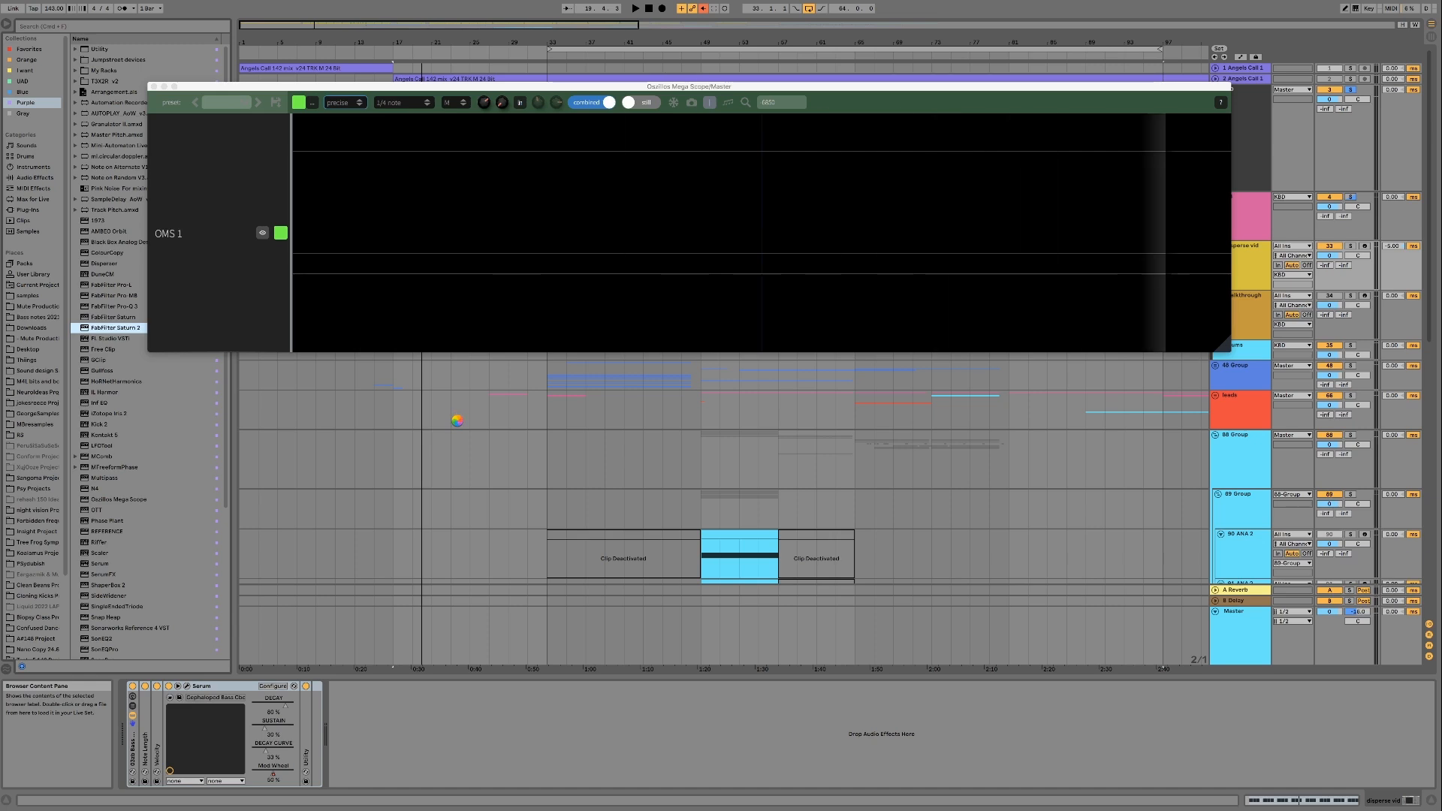
{"action": "left_click_drag", "start_coordinate": [366, 98], "coordinate": [499, 347]}
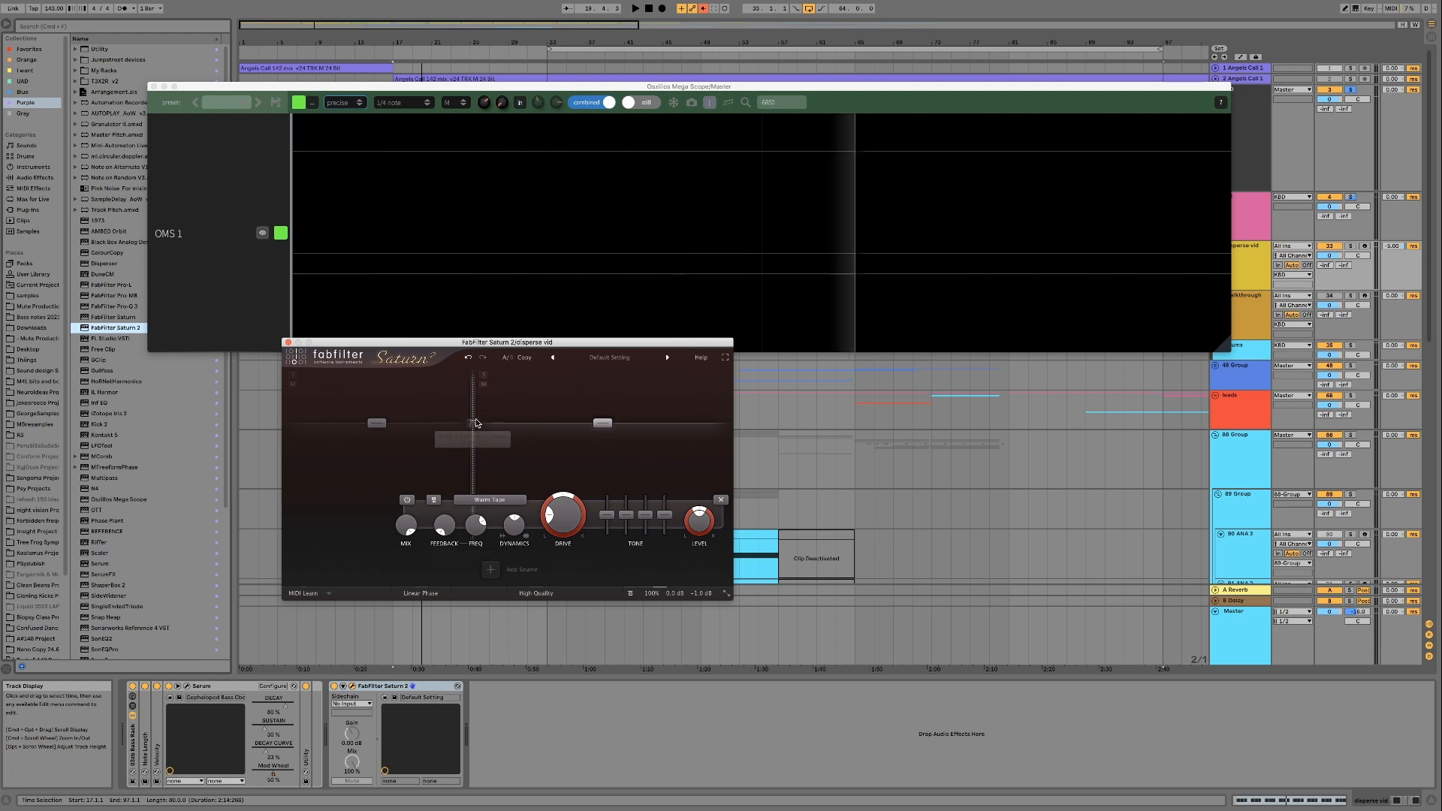
{"action": "left_click_drag", "start_coordinate": [474, 426], "coordinate": [470, 397]}
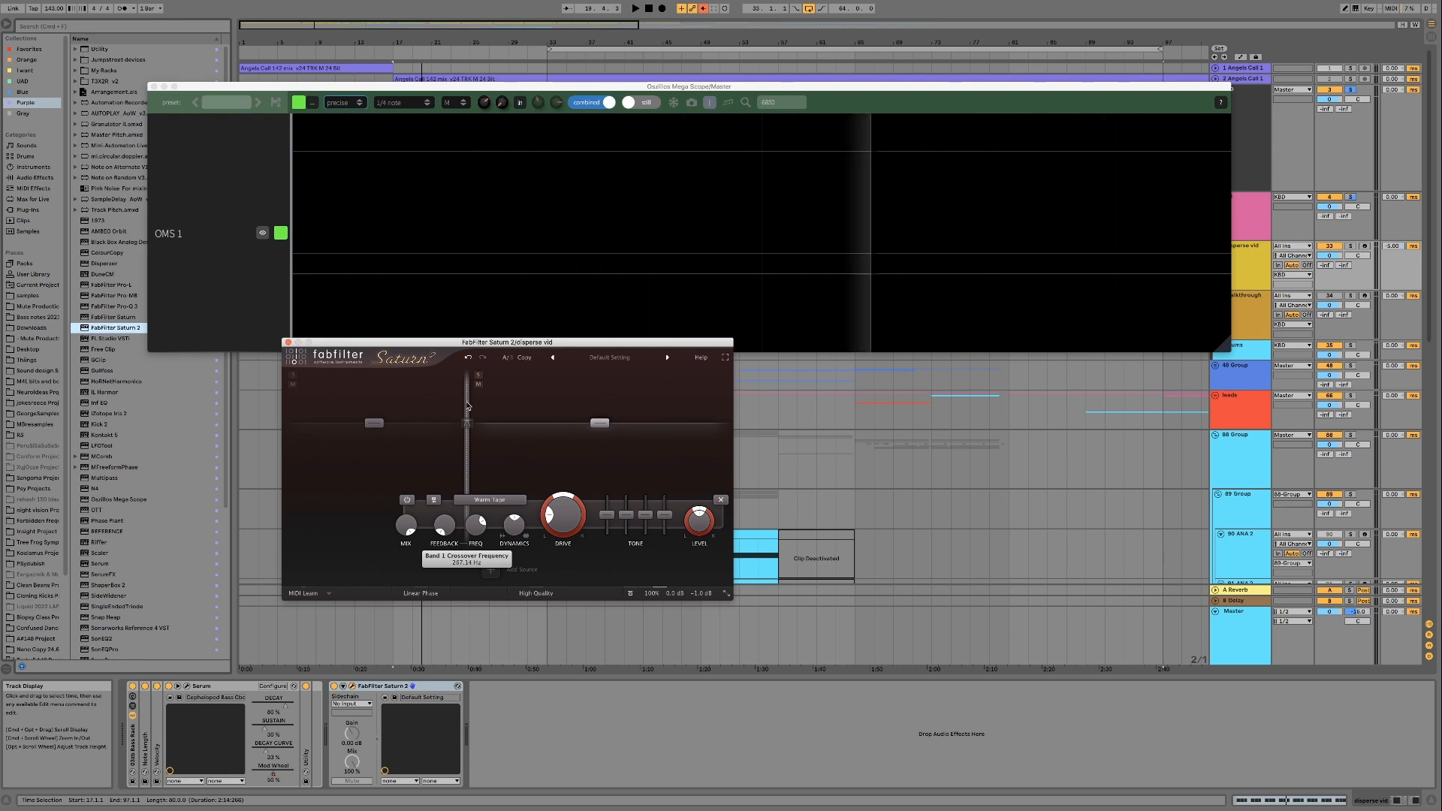
{"action": "key", "text": "space"}
{"action": "left_click_drag", "start_coordinate": [467, 406], "coordinate": [400, 400]}
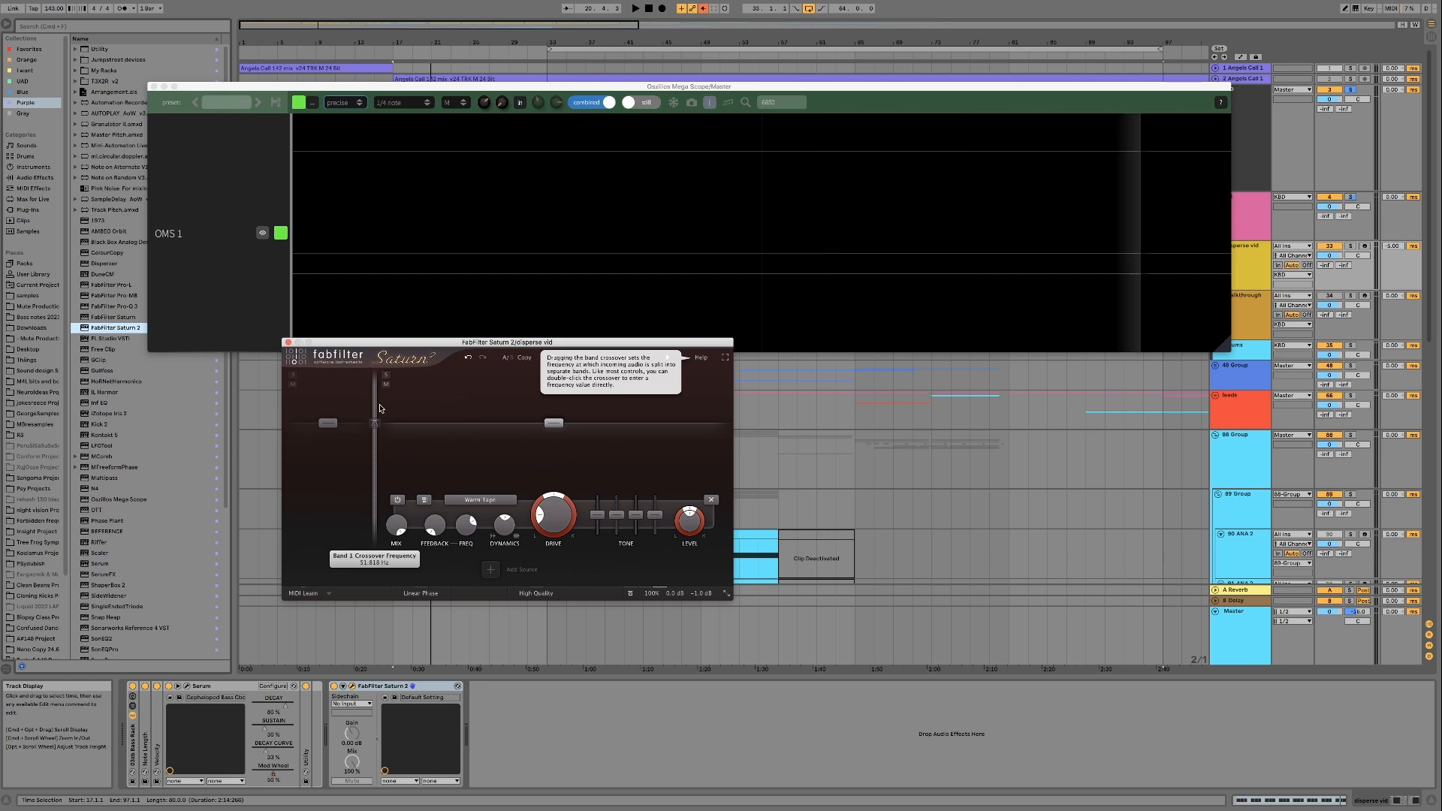
Step: Add a Pitch MIDI effect set to +5 st before the bass rack and split Saturn 2 with a second crossover
{"action": "left_click", "coordinate": [30, 188]}
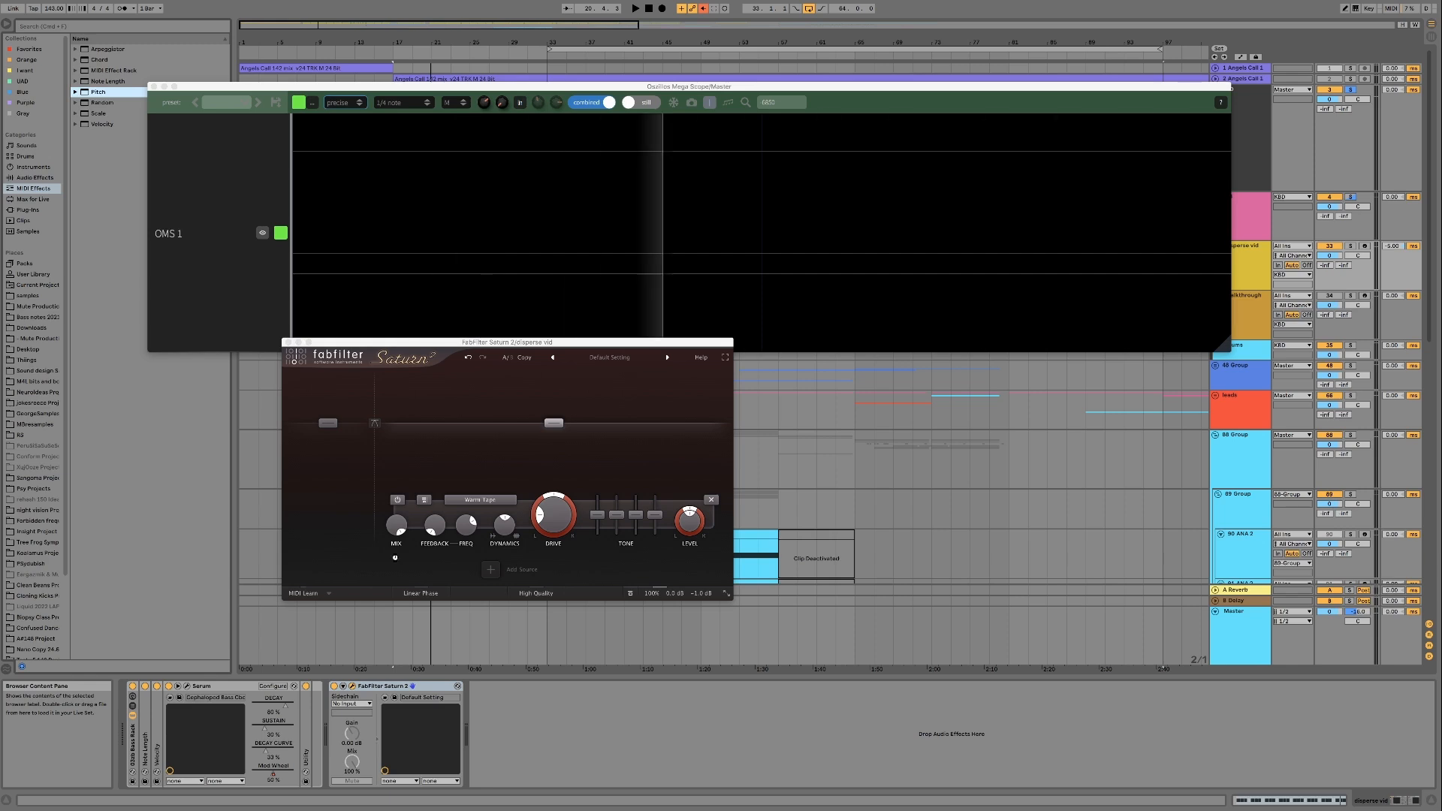
{"action": "key", "text": "Return"}
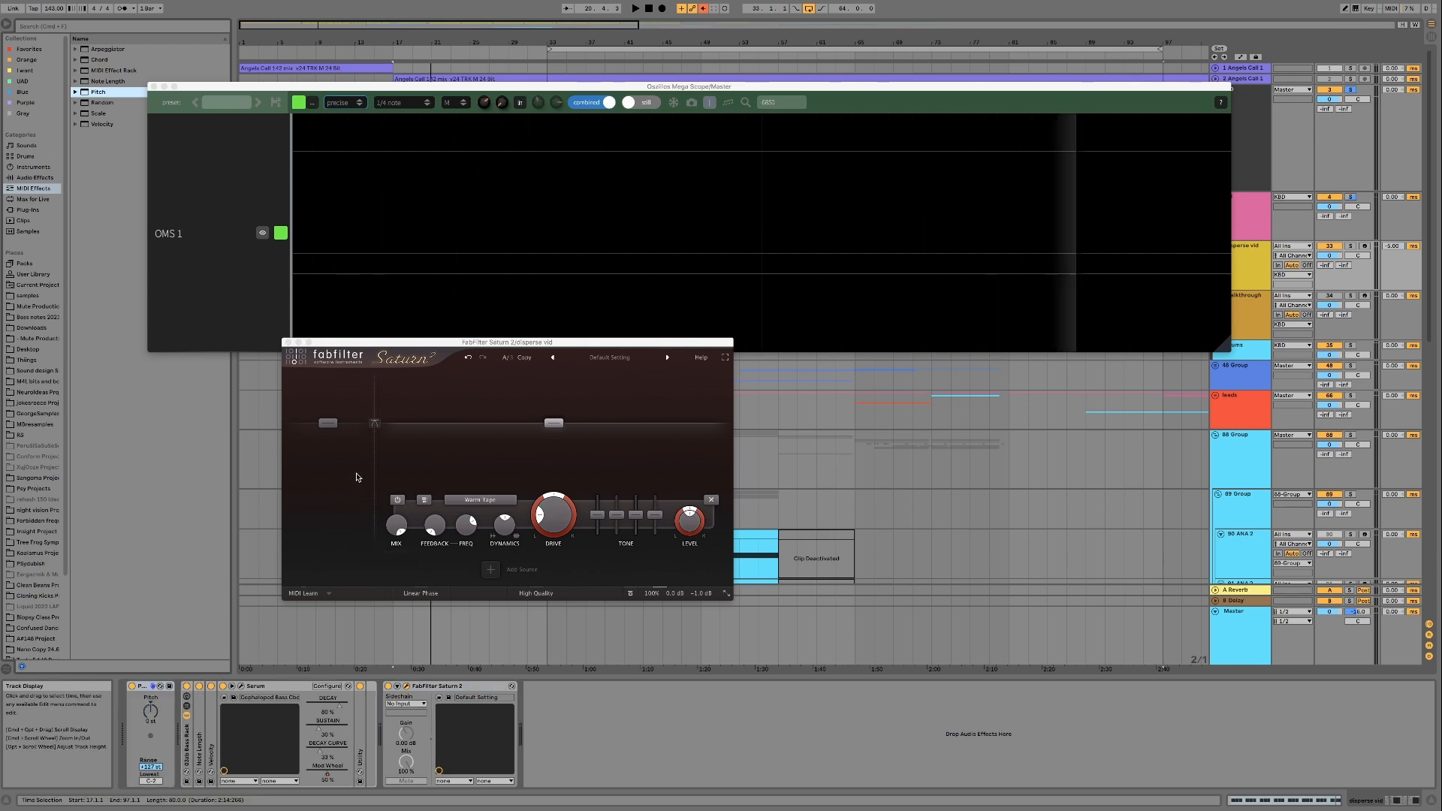
{"action": "mouse_move", "coordinate": [376, 456]}
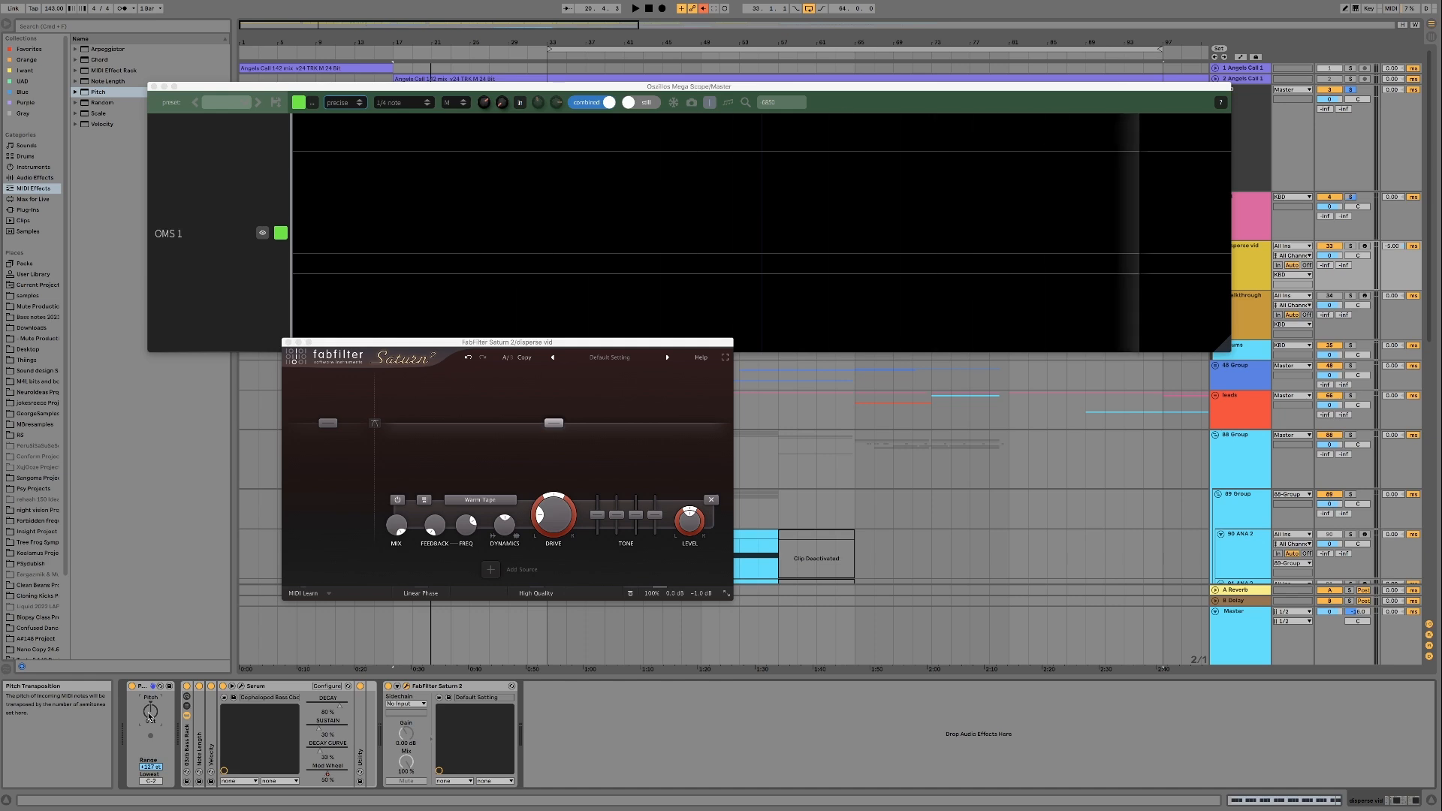
{"action": "left_click_drag", "start_coordinate": [439, 424], "coordinate": [405, 423]}
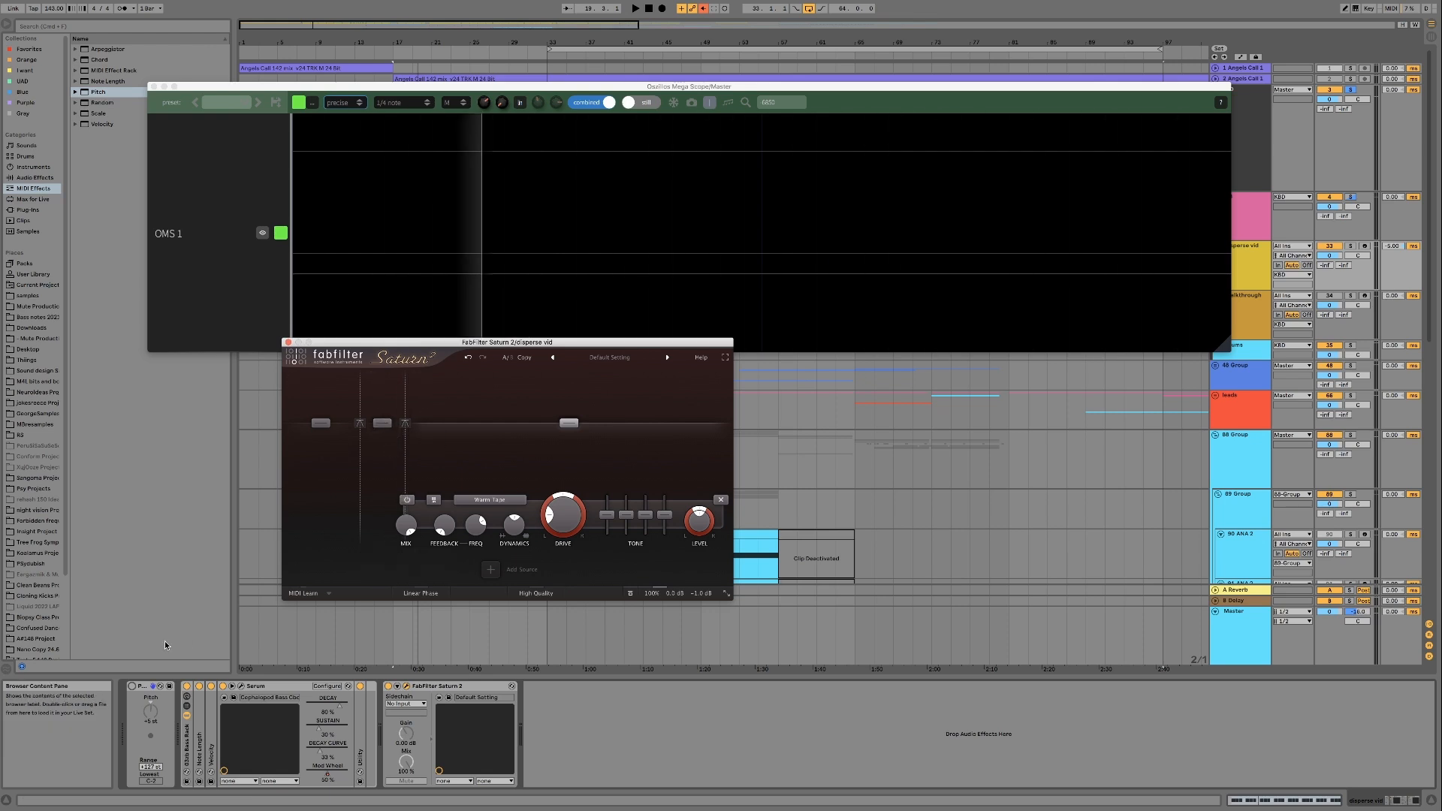
Step: Play the bass with the Pitch effect off and on, comparing the waveforms in the oscilloscope
{"action": "key", "text": "space"}
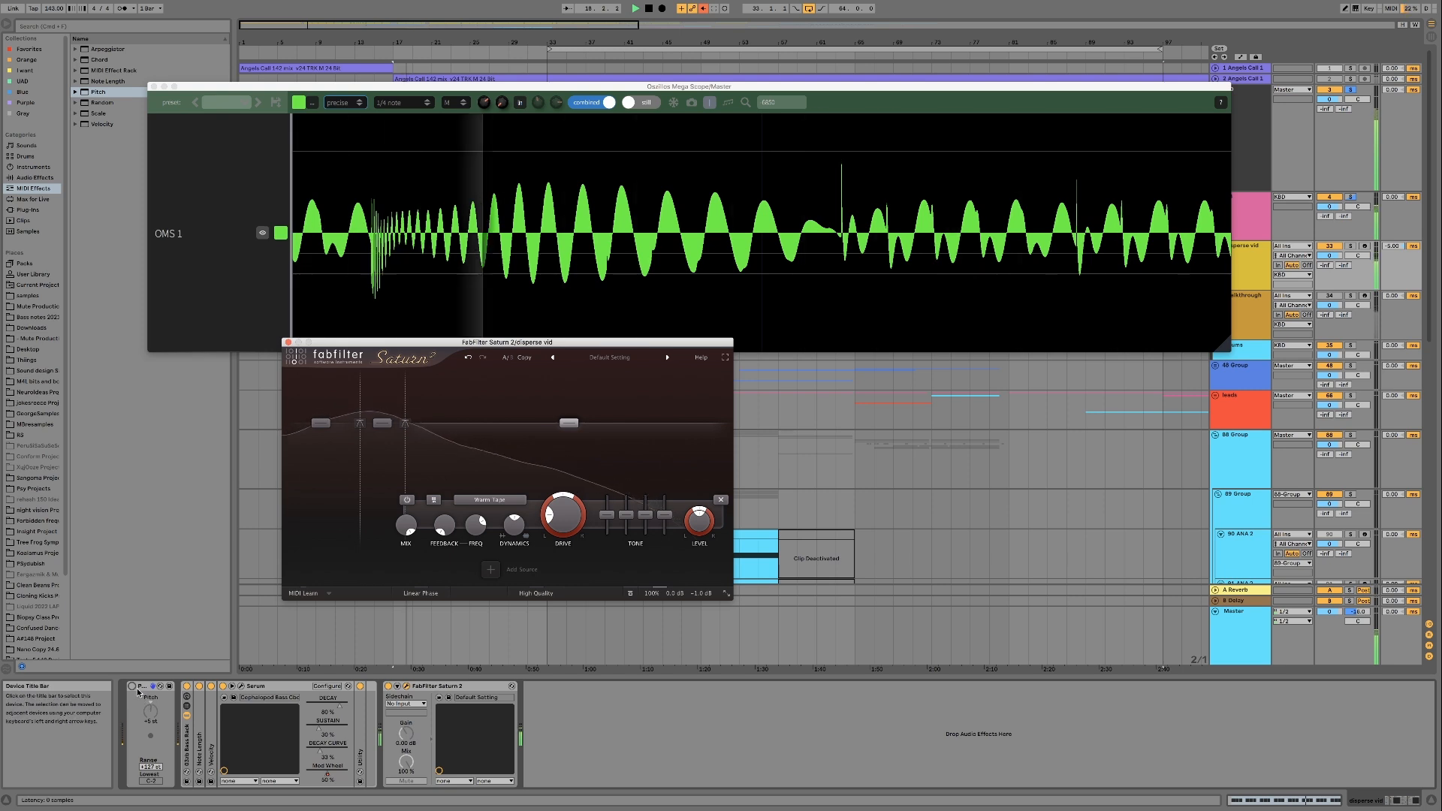
{"action": "key", "text": "space"}
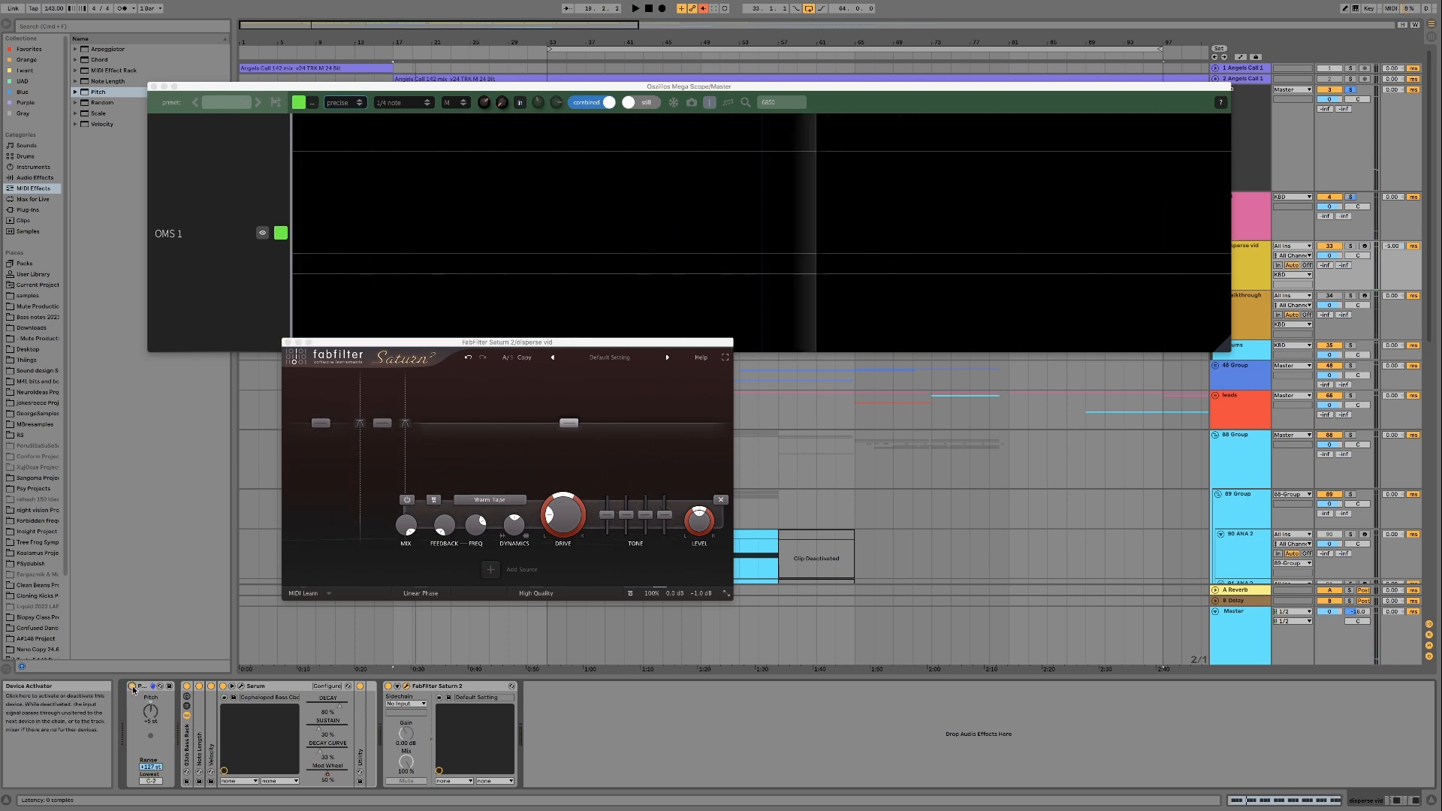
{"action": "key", "text": "space"}
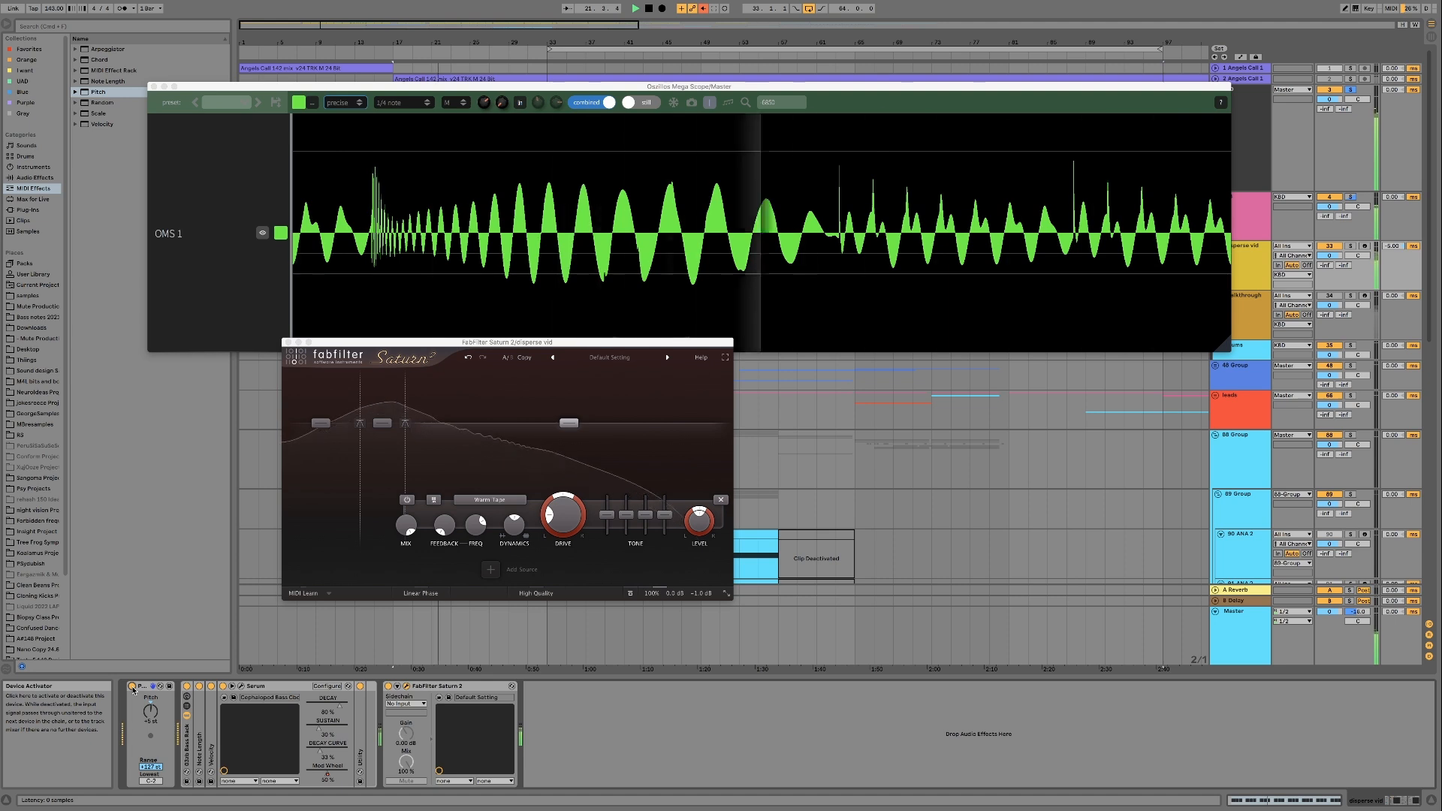
{"action": "key", "text": "space"}
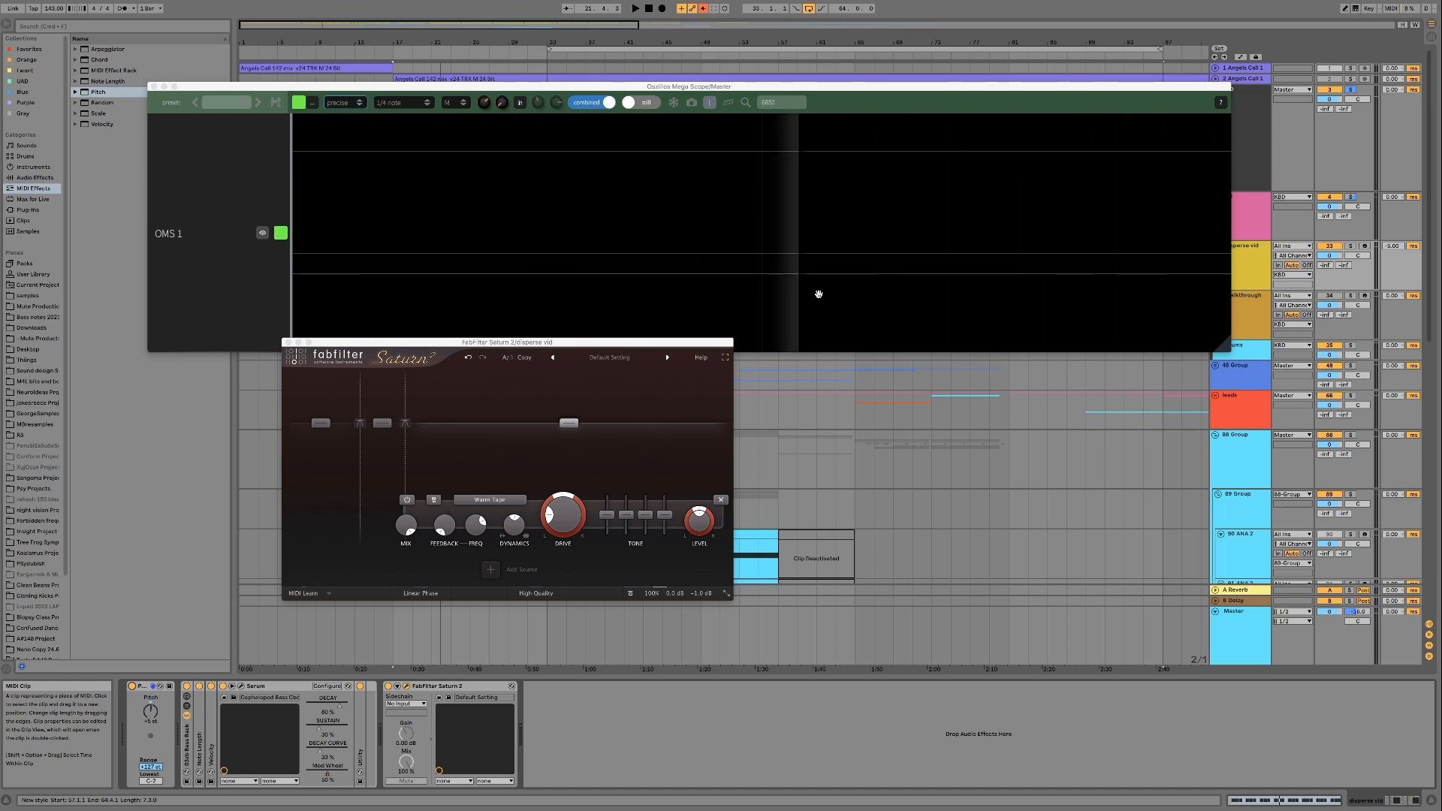
Step: Load Snap Heap after Saturn 2, add a Disperser to Serial Bus 1 and move the plug-in window below the scope
{"action": "left_click", "coordinate": [288, 342]}
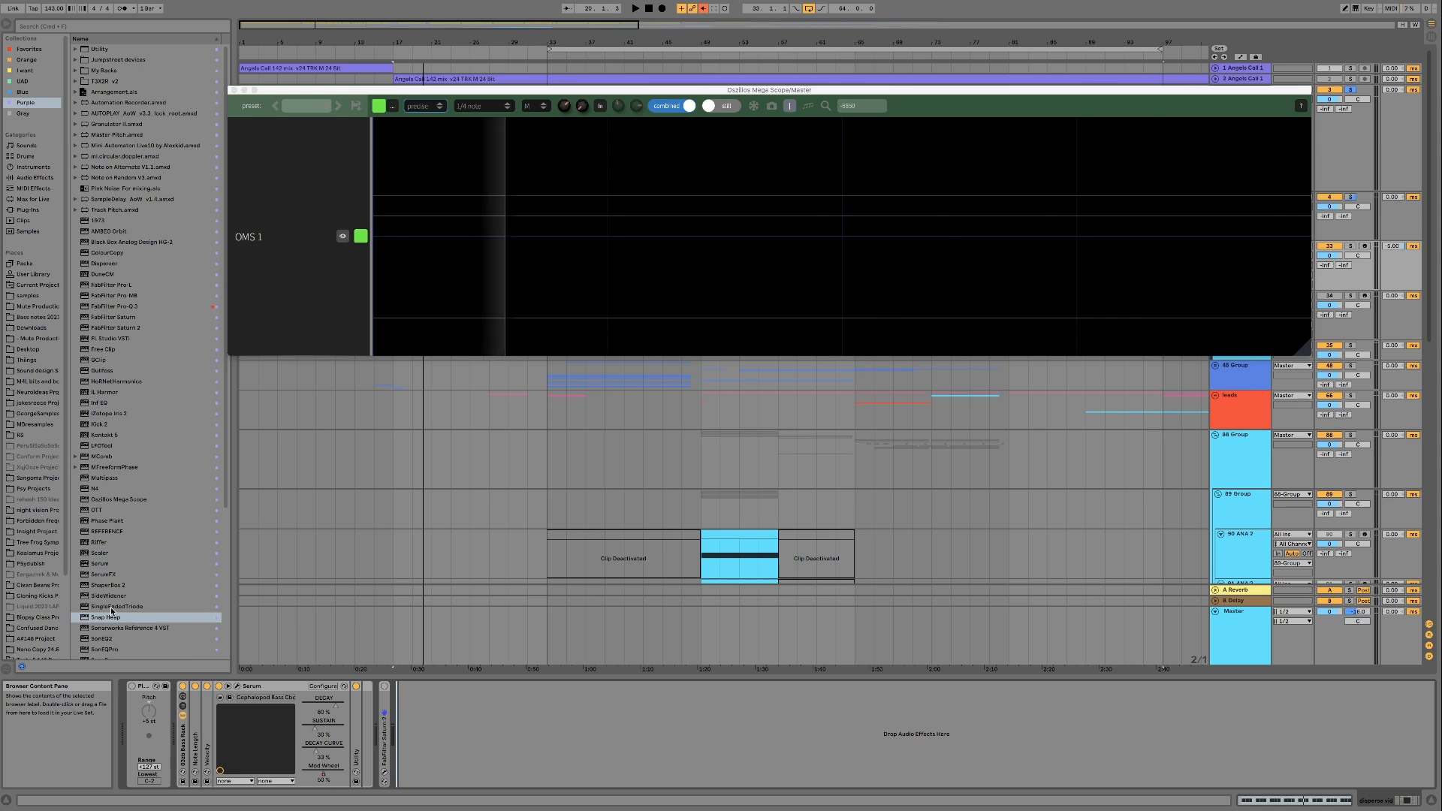
{"action": "left_click", "coordinate": [104, 616]}
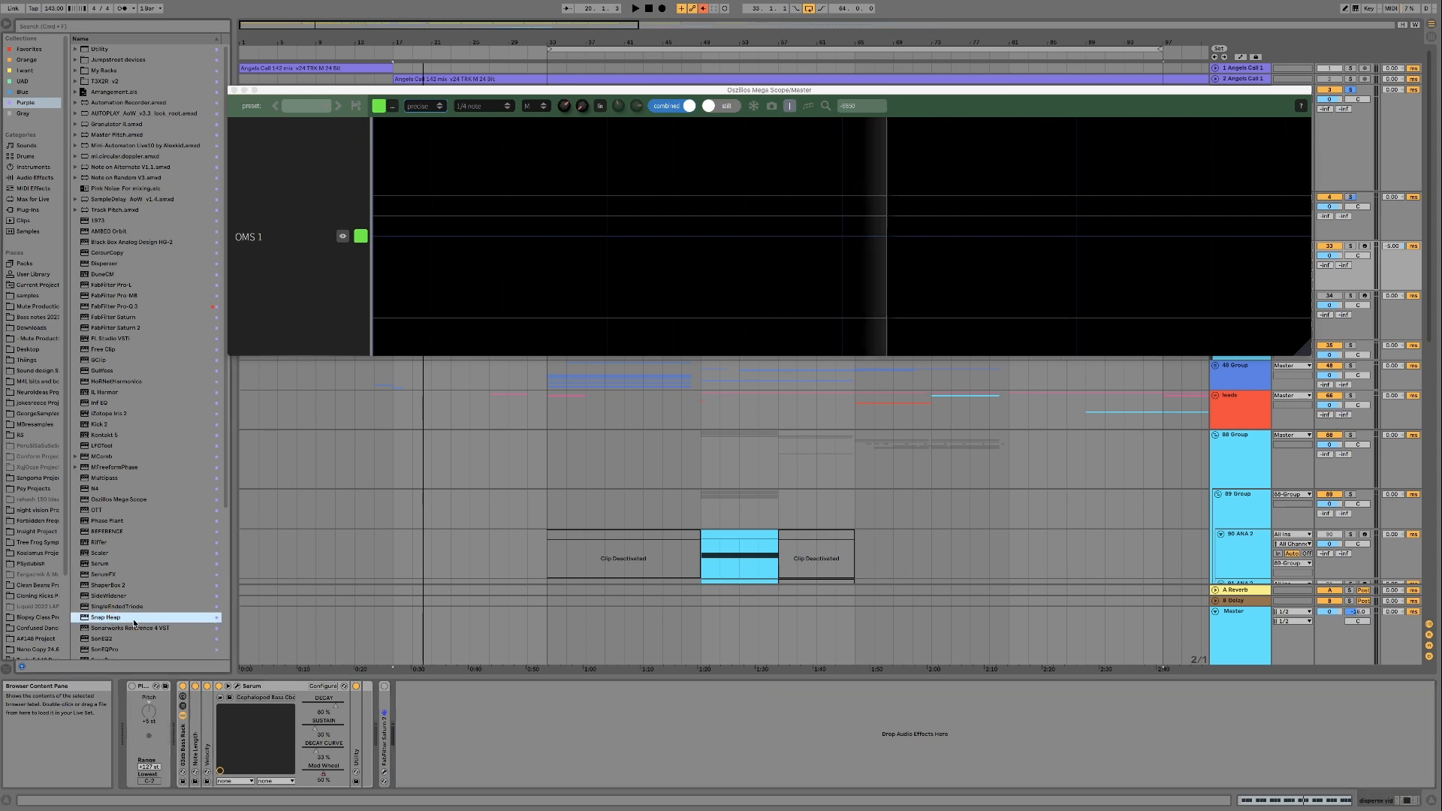
{"action": "double_click", "coordinate": [105, 617]}
{"action": "left_click", "coordinate": [300, 241]}
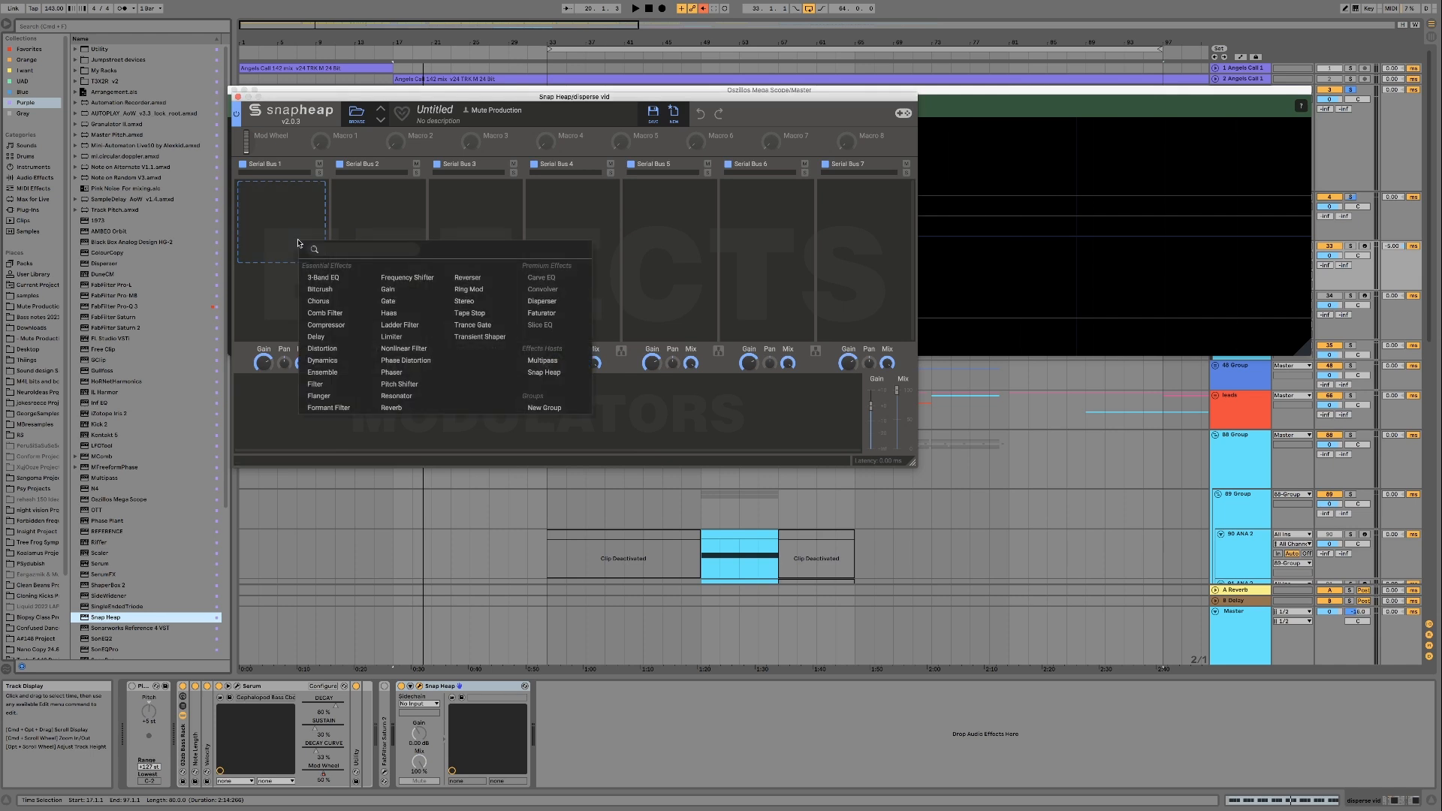
{"action": "left_click", "coordinate": [544, 302]}
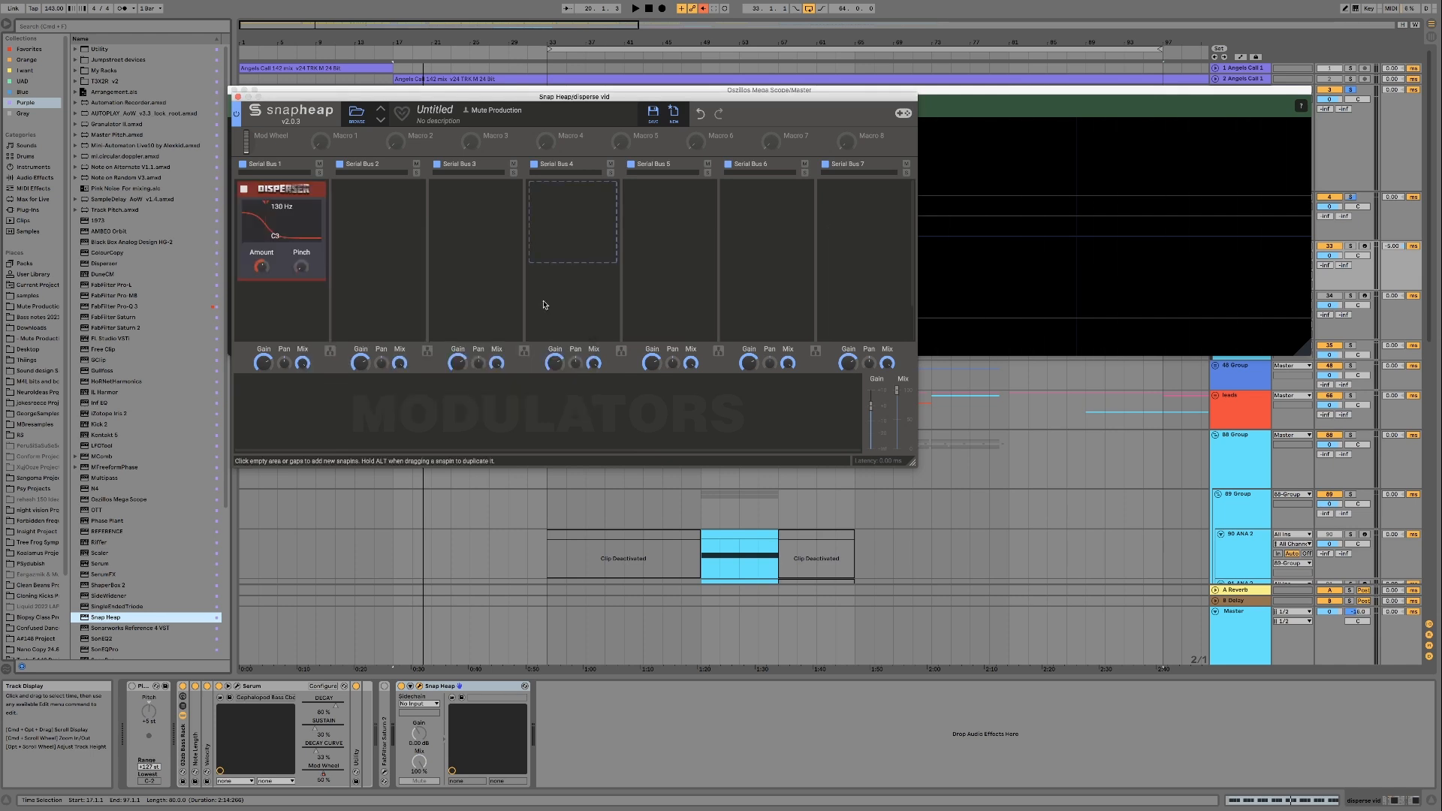
{"action": "left_click_drag", "start_coordinate": [416, 100], "coordinate": [599, 373]}
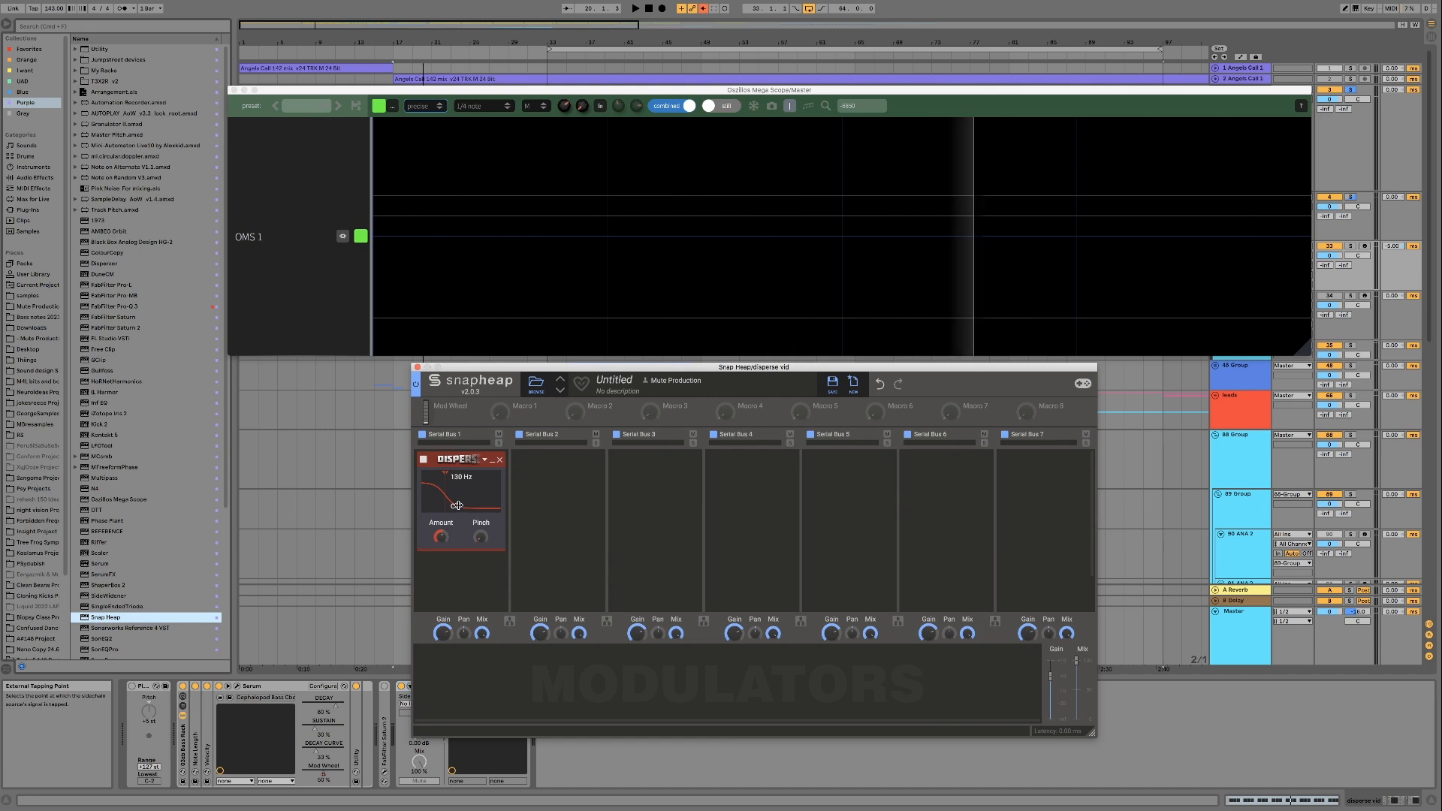
Step: Adjust Disperser's Amount and set its frequency to 88.9 Hz while playing the bass
{"action": "left_click", "coordinate": [386, 774]}
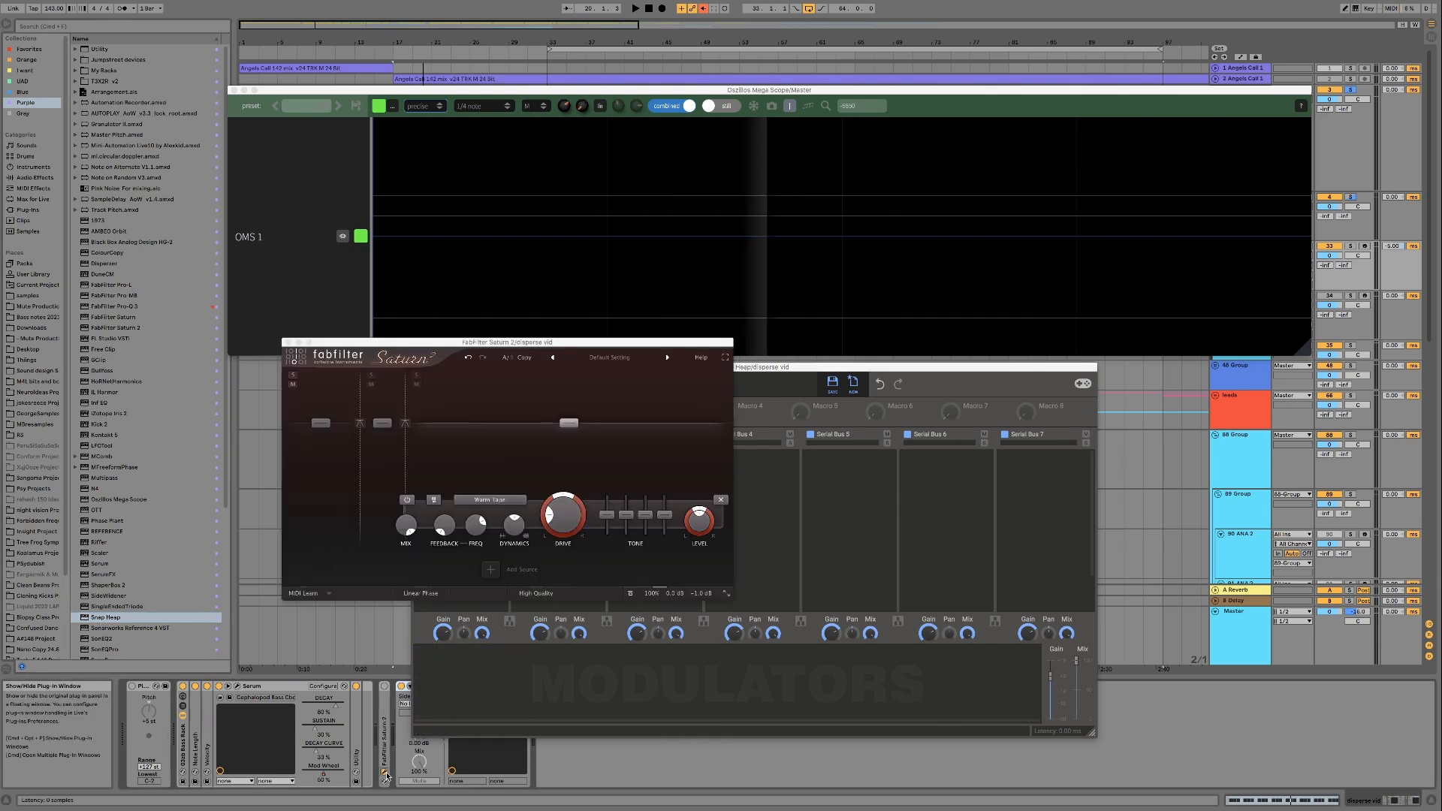
{"action": "left_click", "coordinate": [386, 773]}
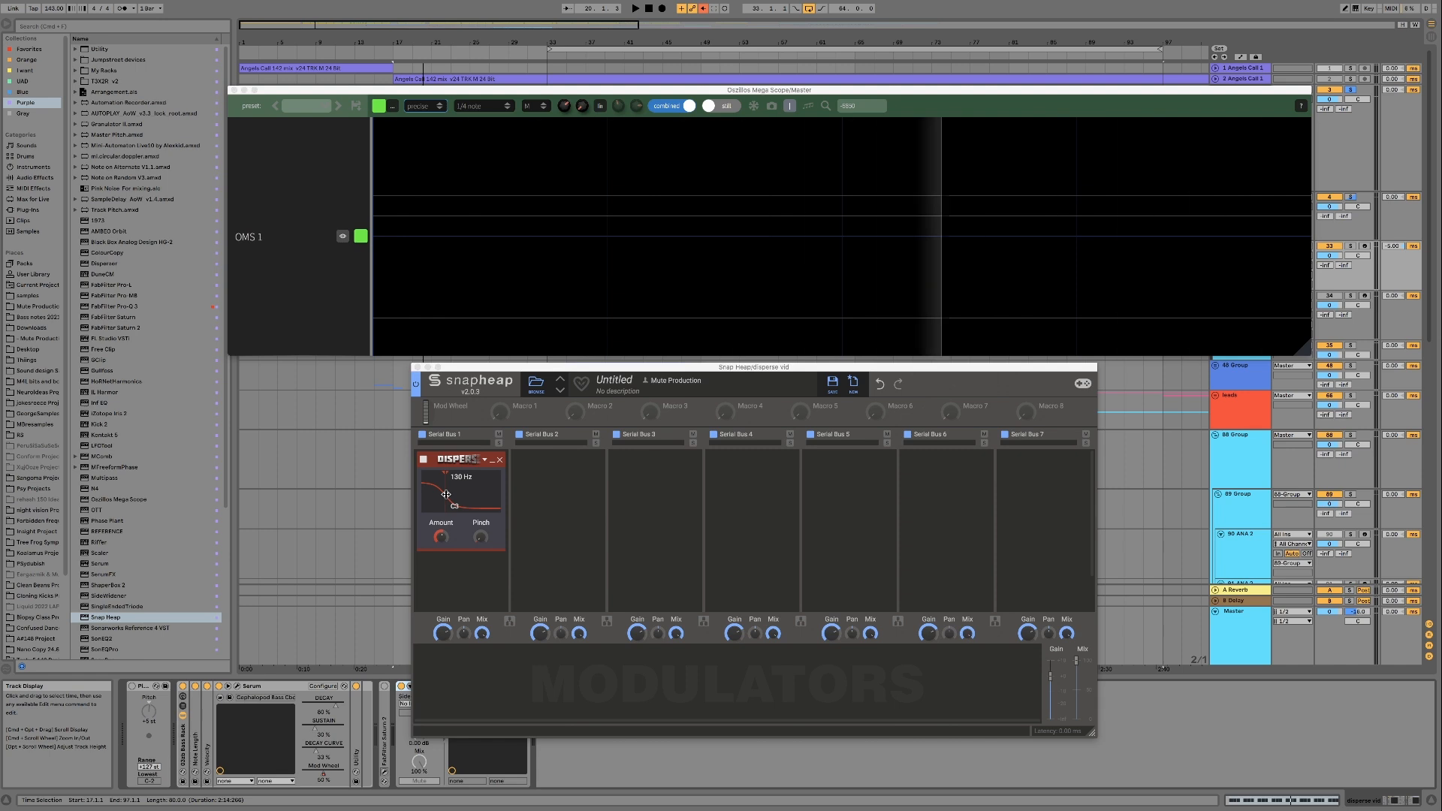
{"action": "left_click_drag", "start_coordinate": [441, 537], "coordinate": [441, 554]}
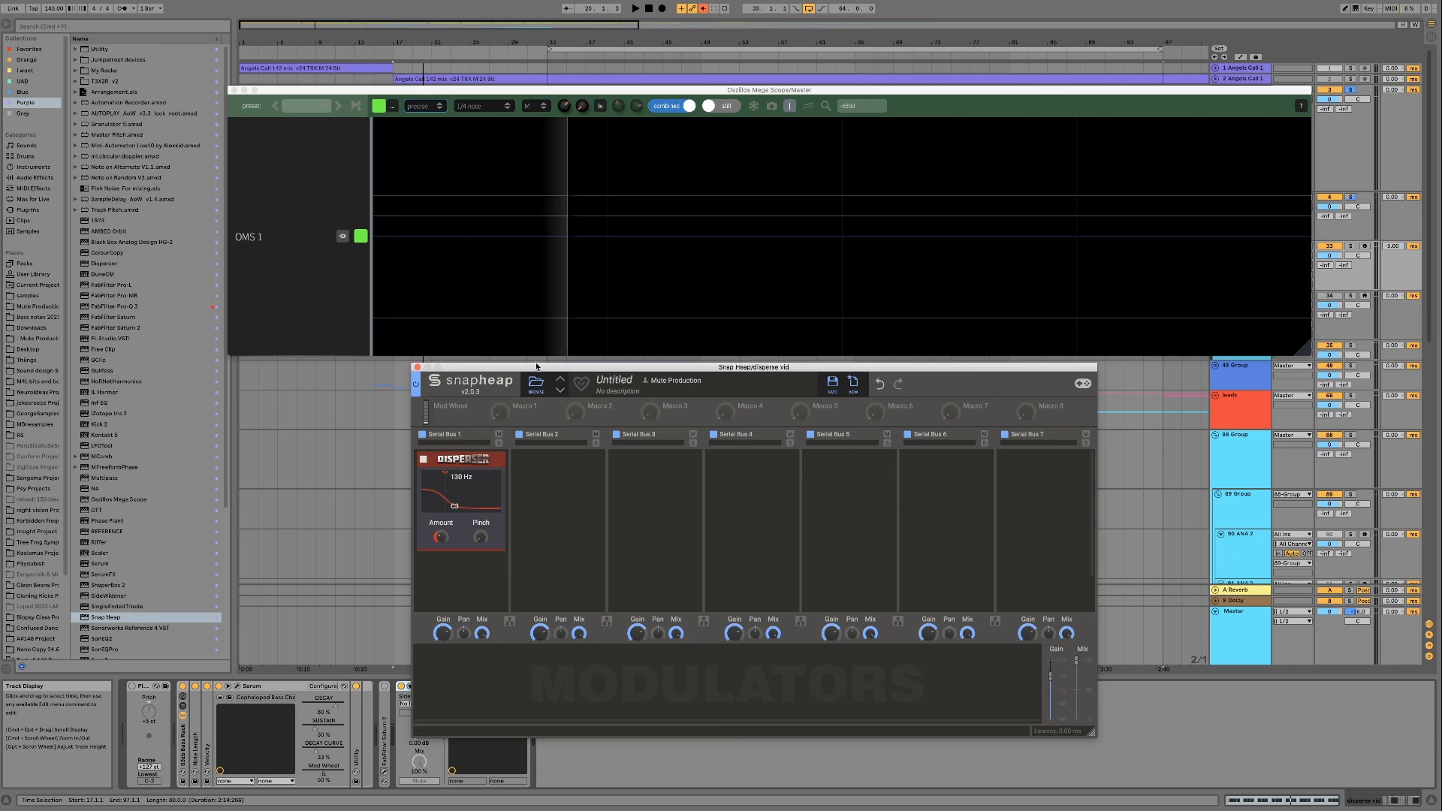
{"action": "left_click_drag", "start_coordinate": [537, 367], "coordinate": [557, 370]}
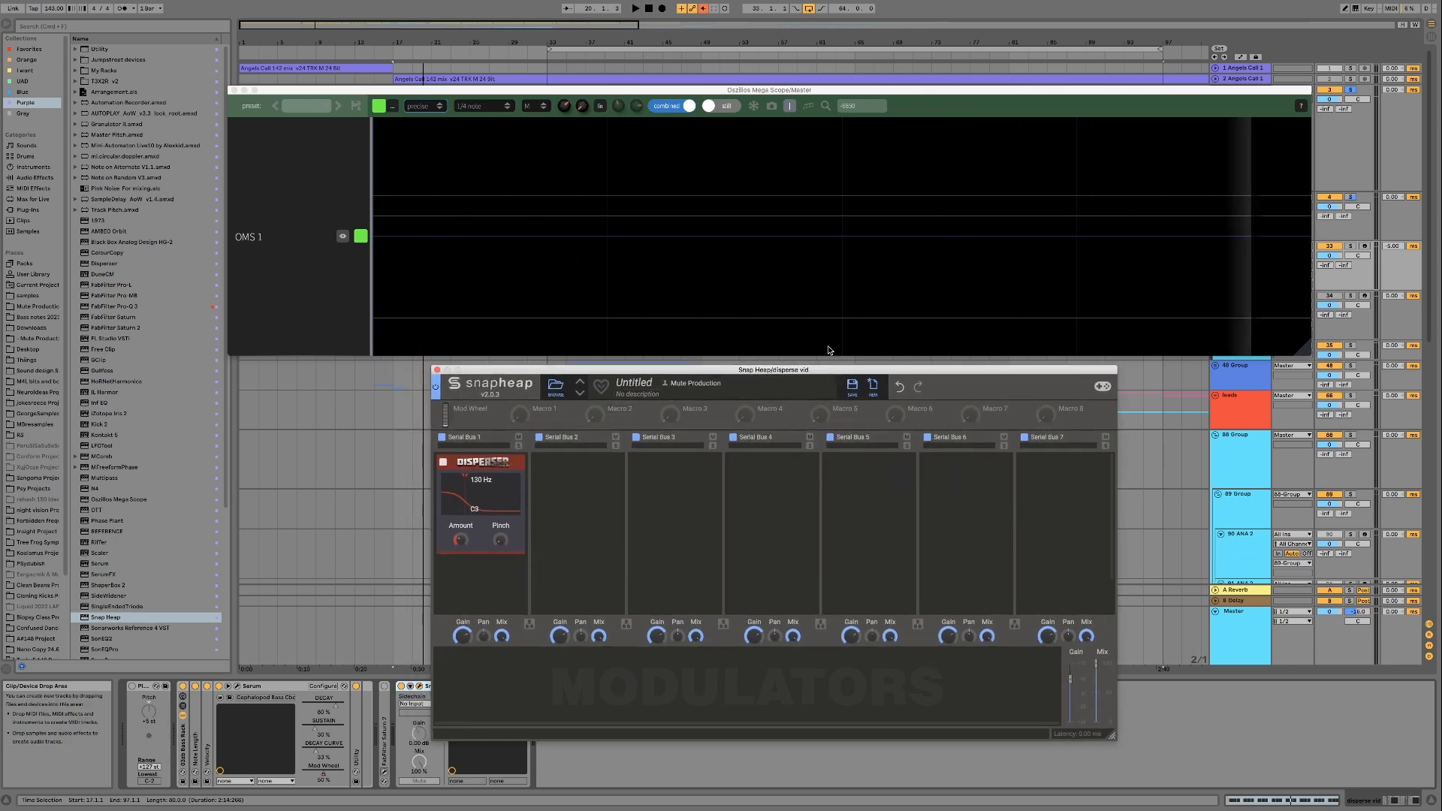
{"action": "key", "text": "space"}
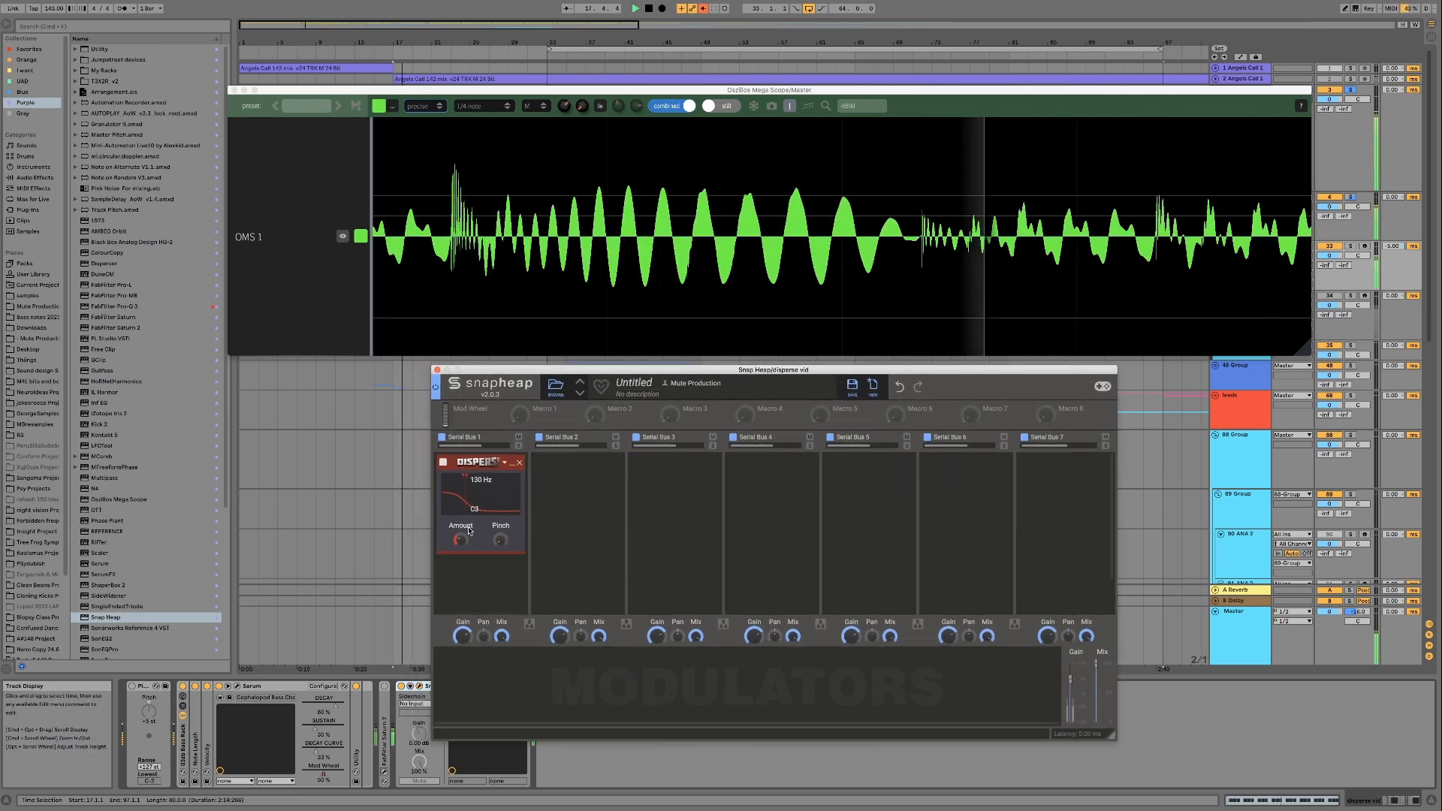
{"action": "mouse_move", "coordinate": [460, 539]}
{"action": "left_mouse_down"}
{"action": "mouse_move", "coordinate": [460, 574]}
{"action": "mouse_move", "coordinate": [461, 513]}
{"action": "left_mouse_up"}
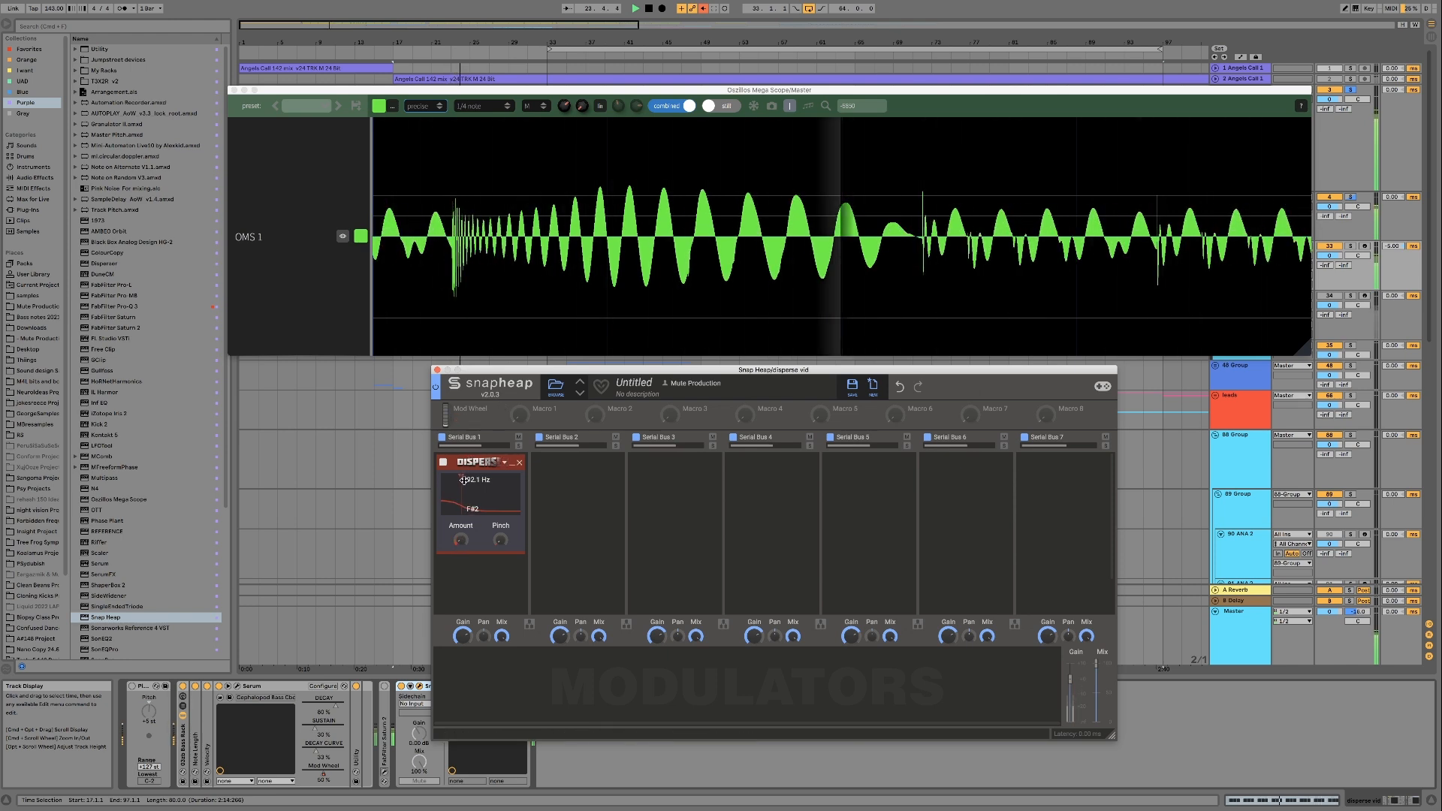
{"action": "mouse_move", "coordinate": [464, 480]}
{"action": "left_mouse_down"}
{"action": "mouse_move", "coordinate": [479, 481]}
{"action": "mouse_move", "coordinate": [440, 479]}
{"action": "left_mouse_up"}
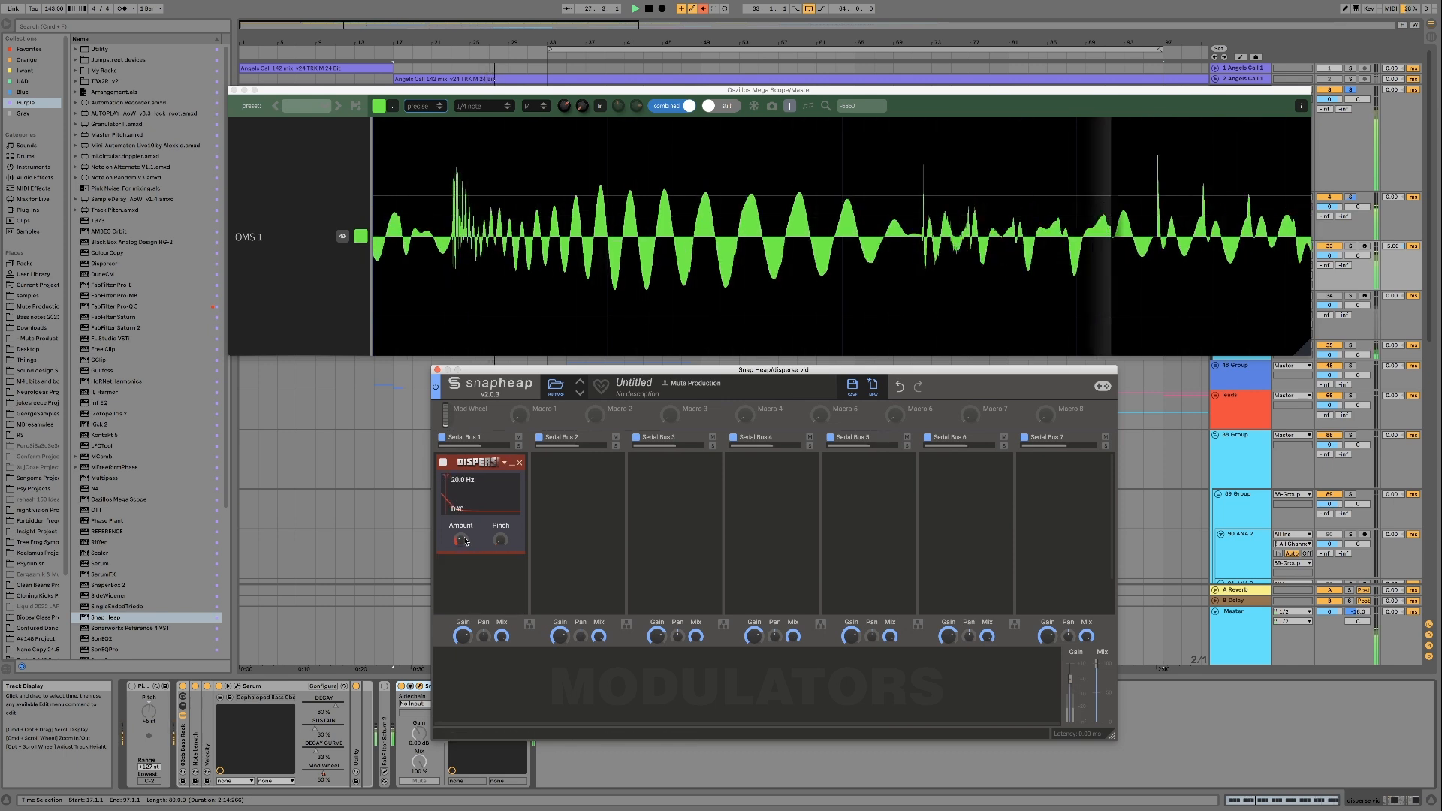
{"action": "left_click_drag", "start_coordinate": [451, 481], "coordinate": [467, 481]}
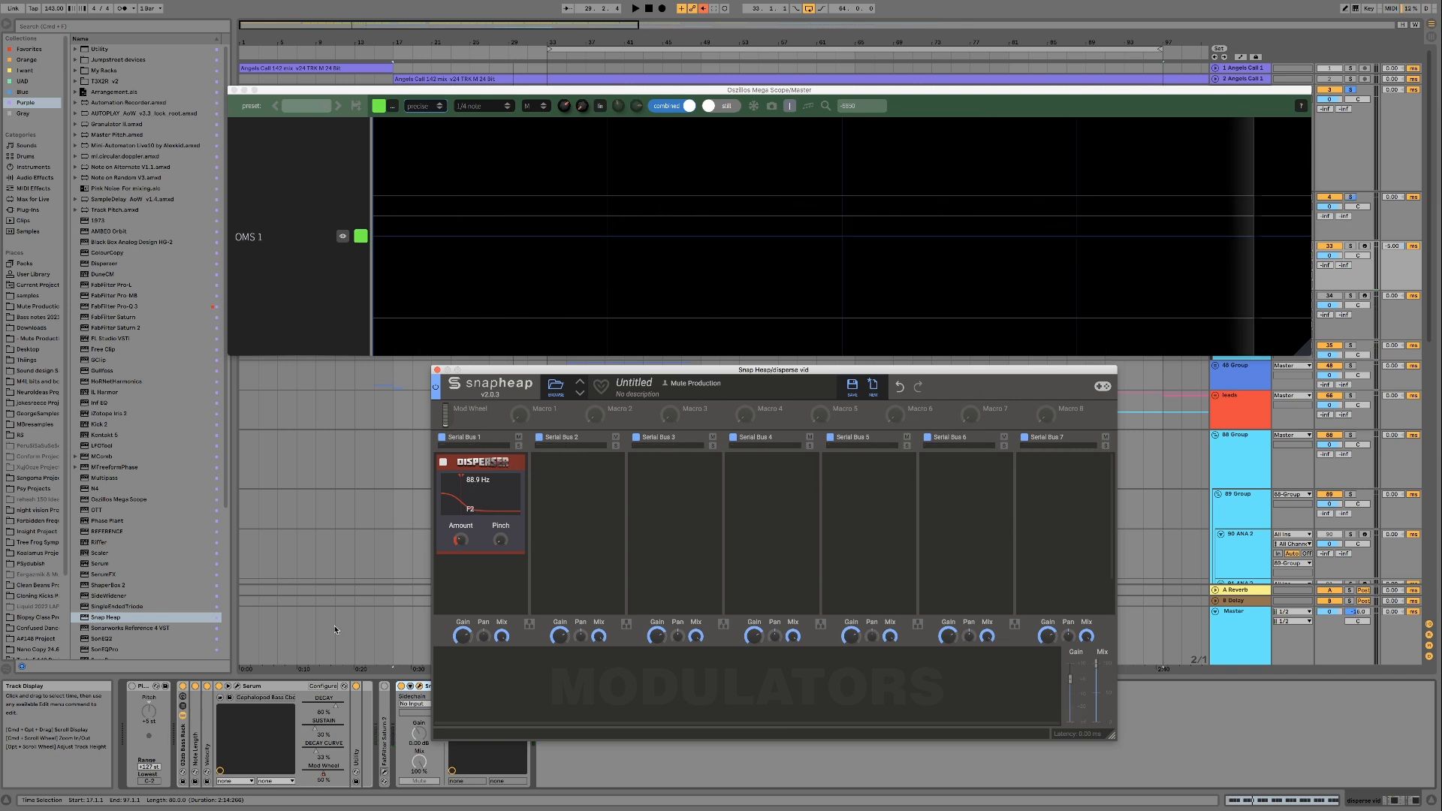
Step: Switch off the Pitch effect and play the bass through Disperser to examine its waveform
{"action": "left_click", "coordinate": [134, 689]}
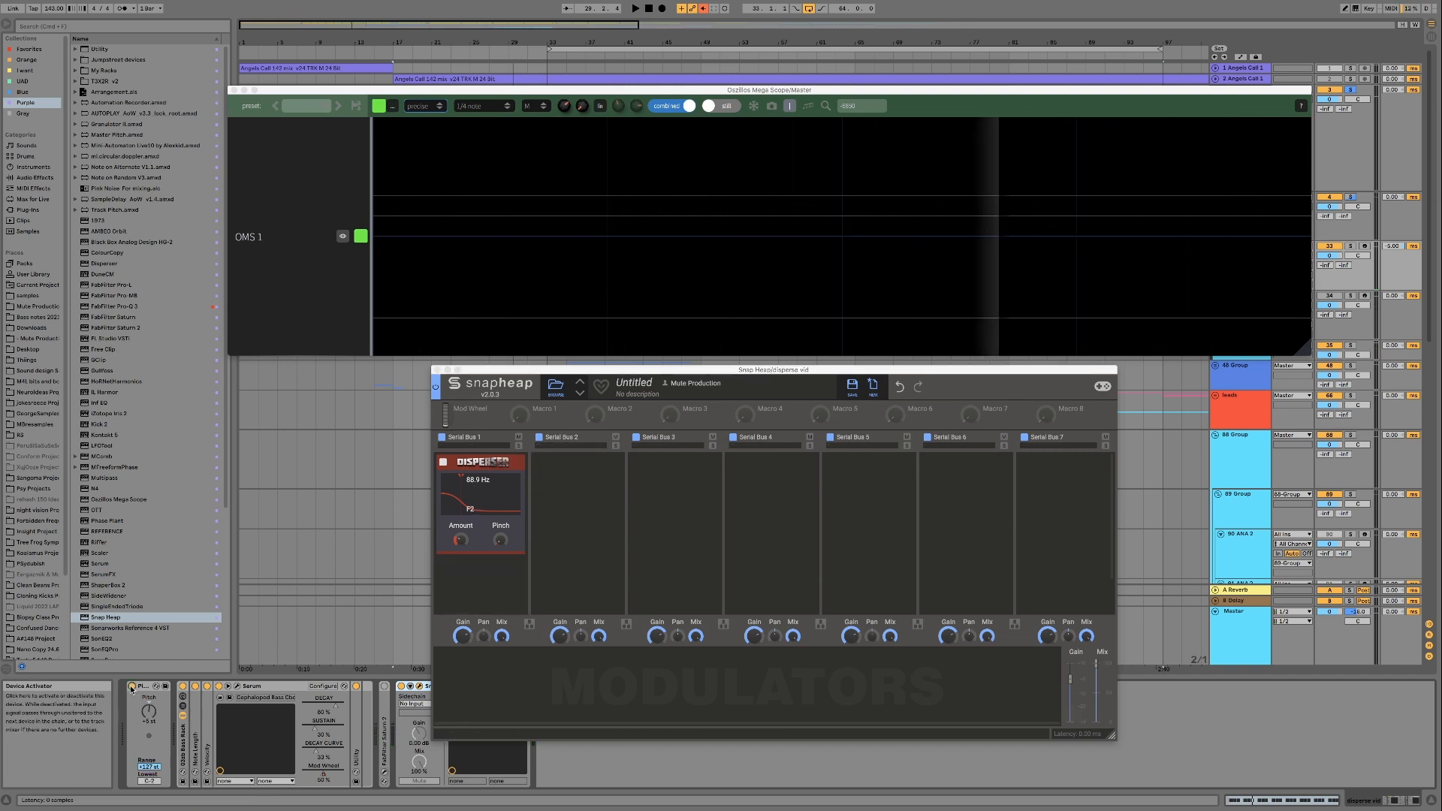
{"action": "key", "text": "space"}
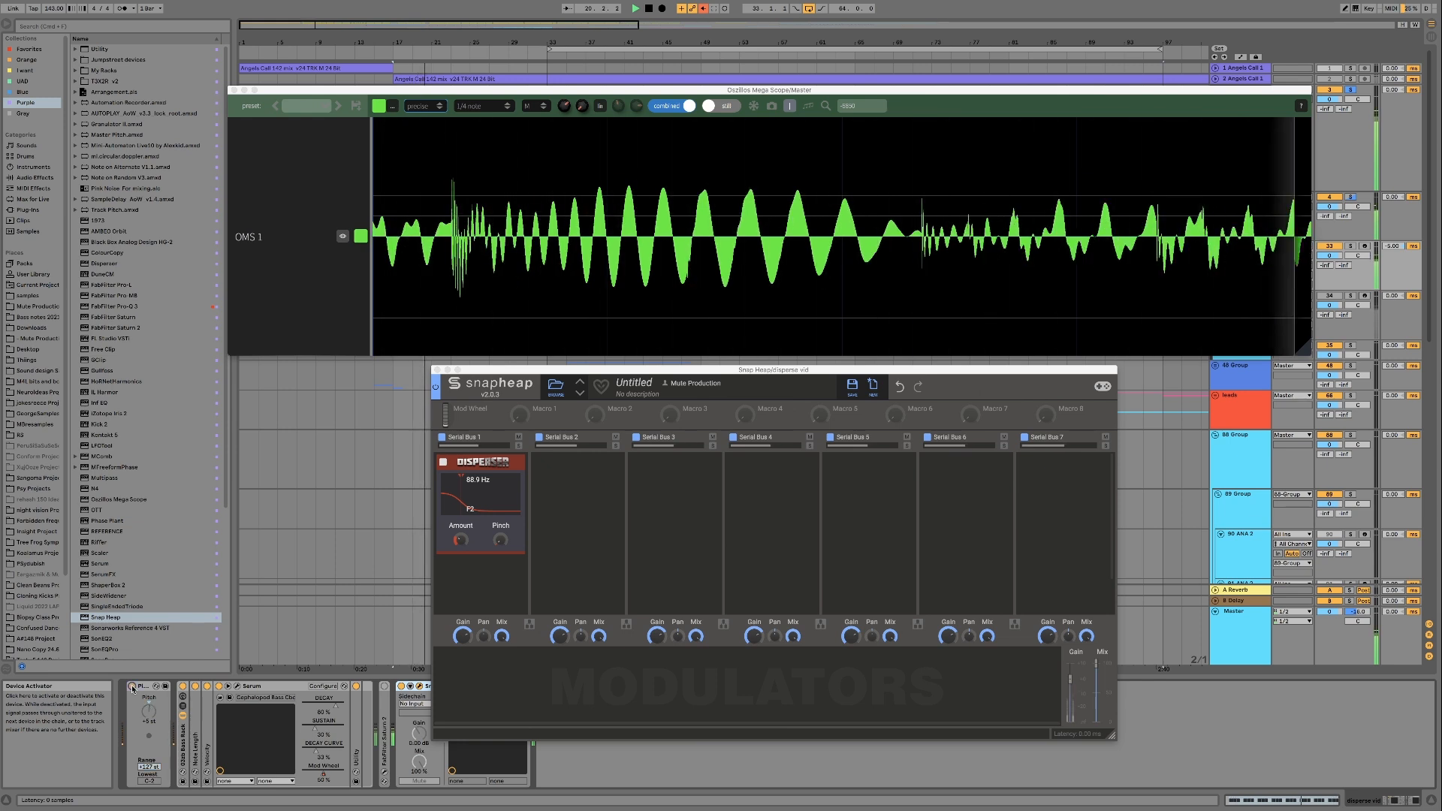
{"action": "mouse_move", "coordinate": [519, 465]}
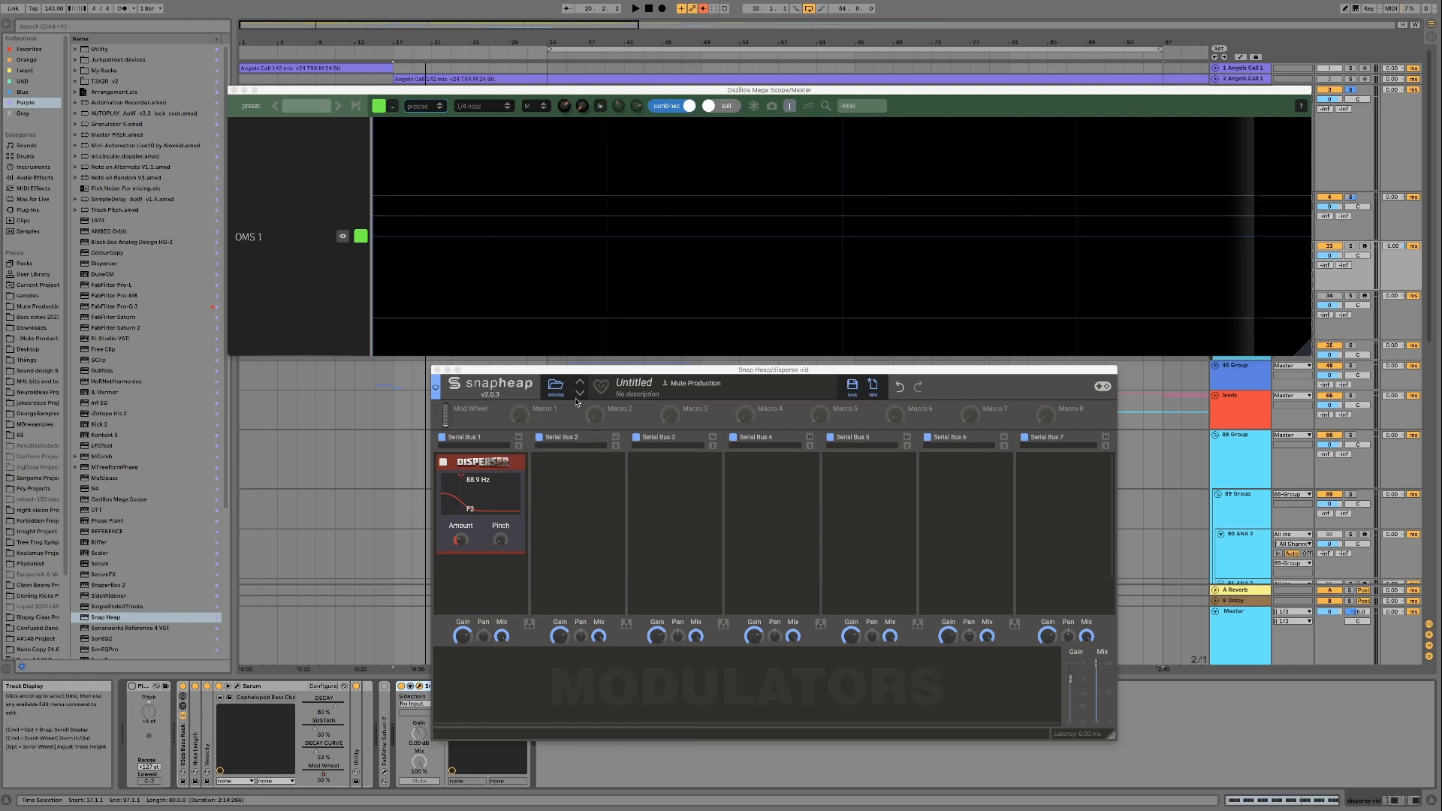
Step: Group Serum into an Instrument Rack and create a second, empty chain in it
{"action": "left_click_drag", "start_coordinate": [582, 373], "coordinate": [681, 364]}
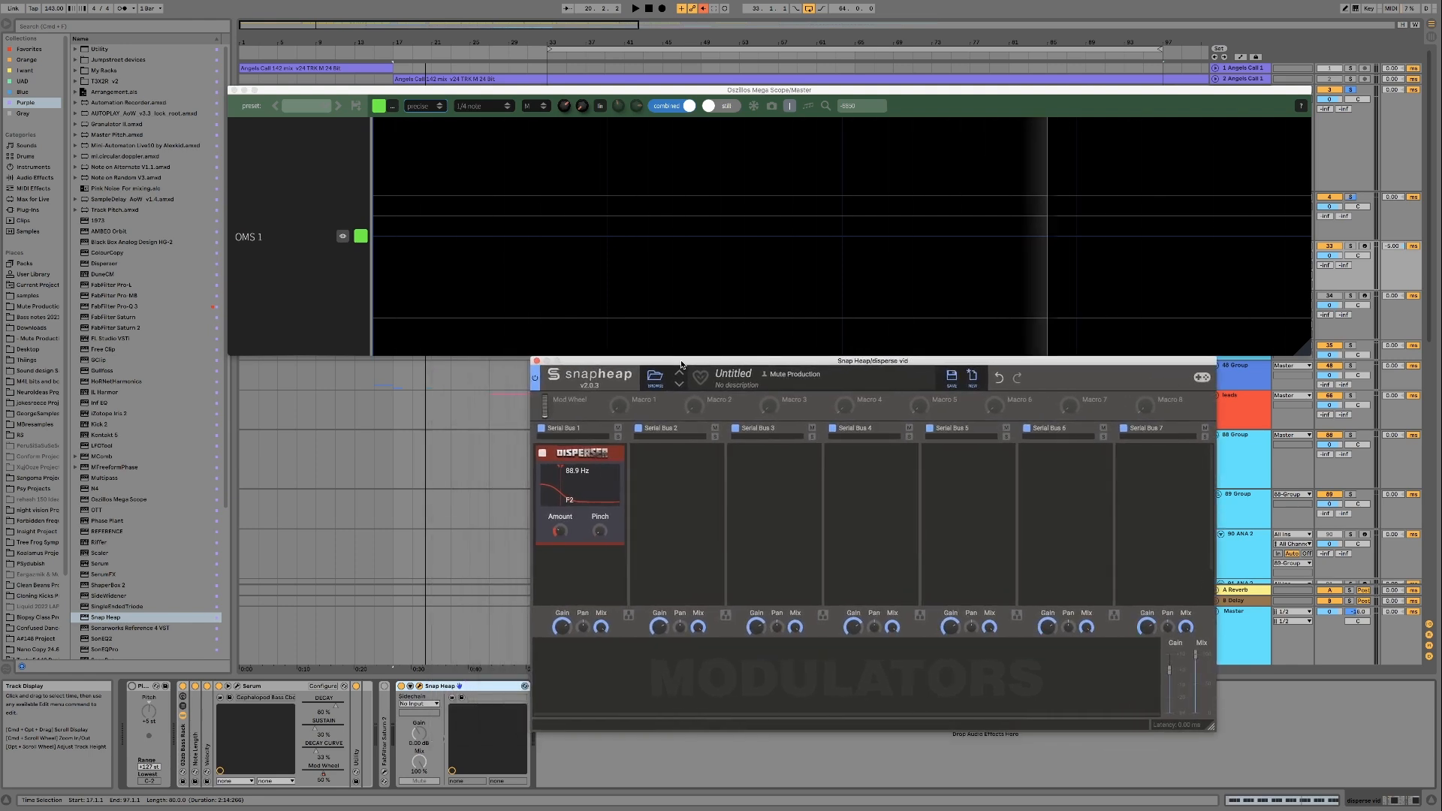
{"action": "left_click", "coordinate": [270, 687]}
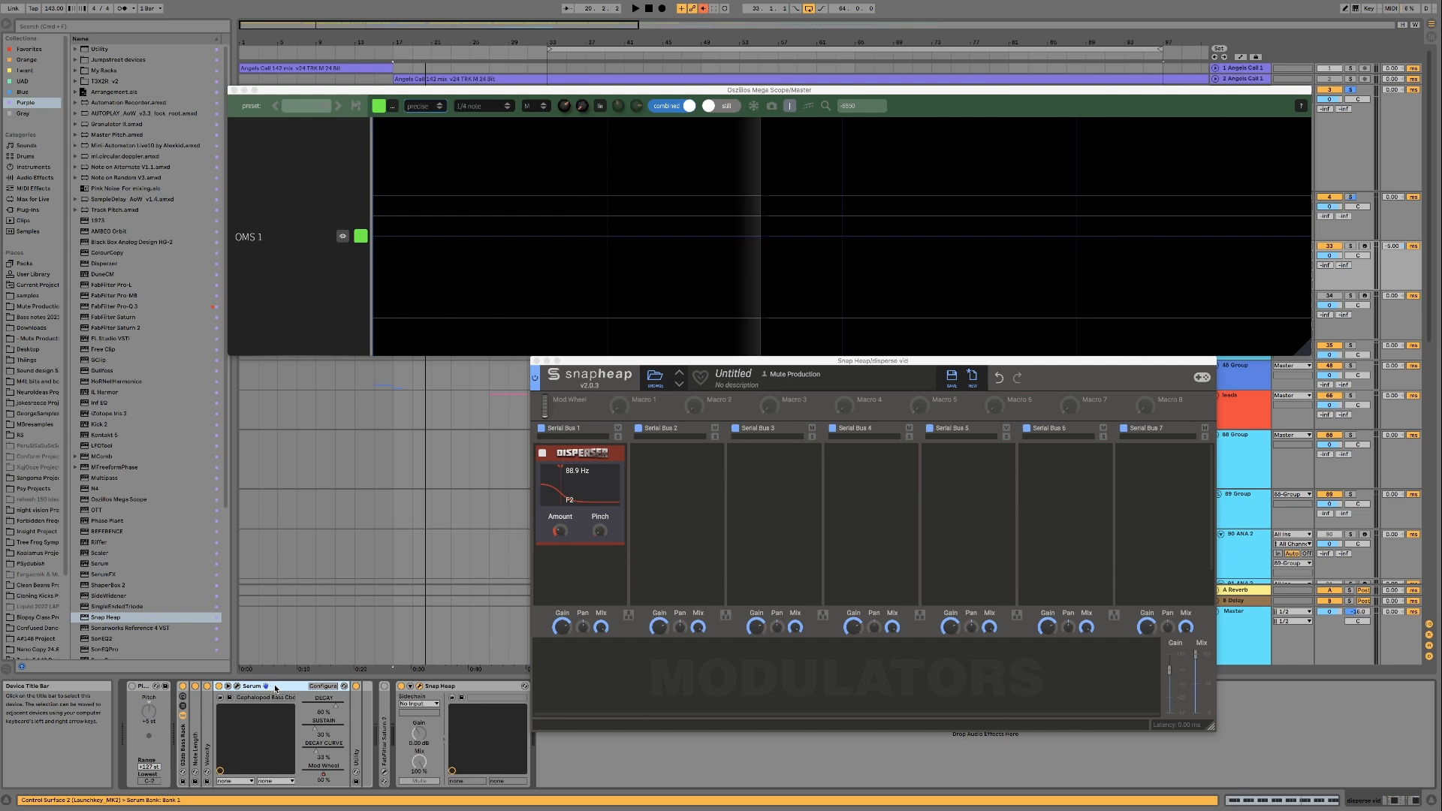
{"action": "key", "text": "super+g"}
{"action": "right_click", "coordinate": [247, 734]}
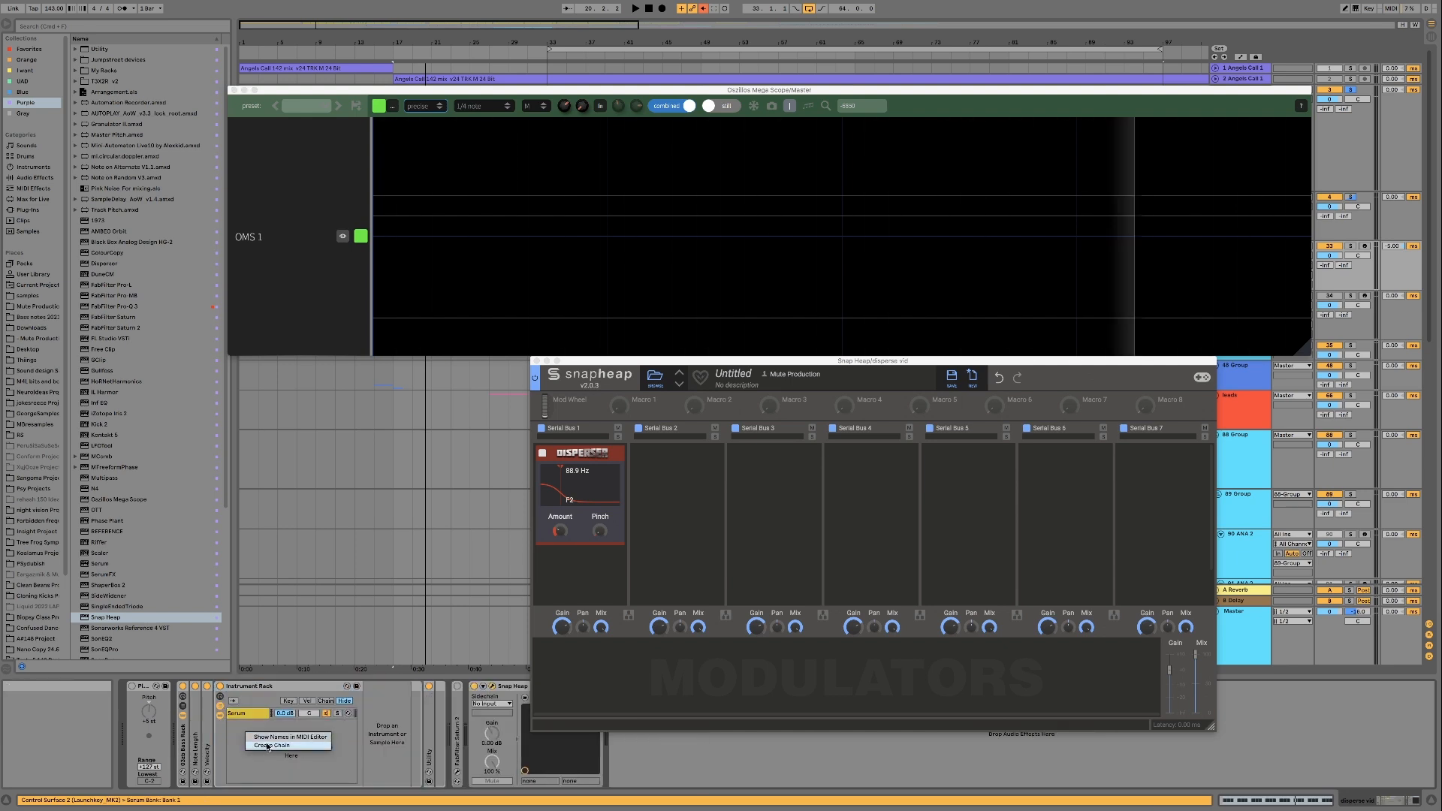
{"action": "left_click", "coordinate": [267, 746]}
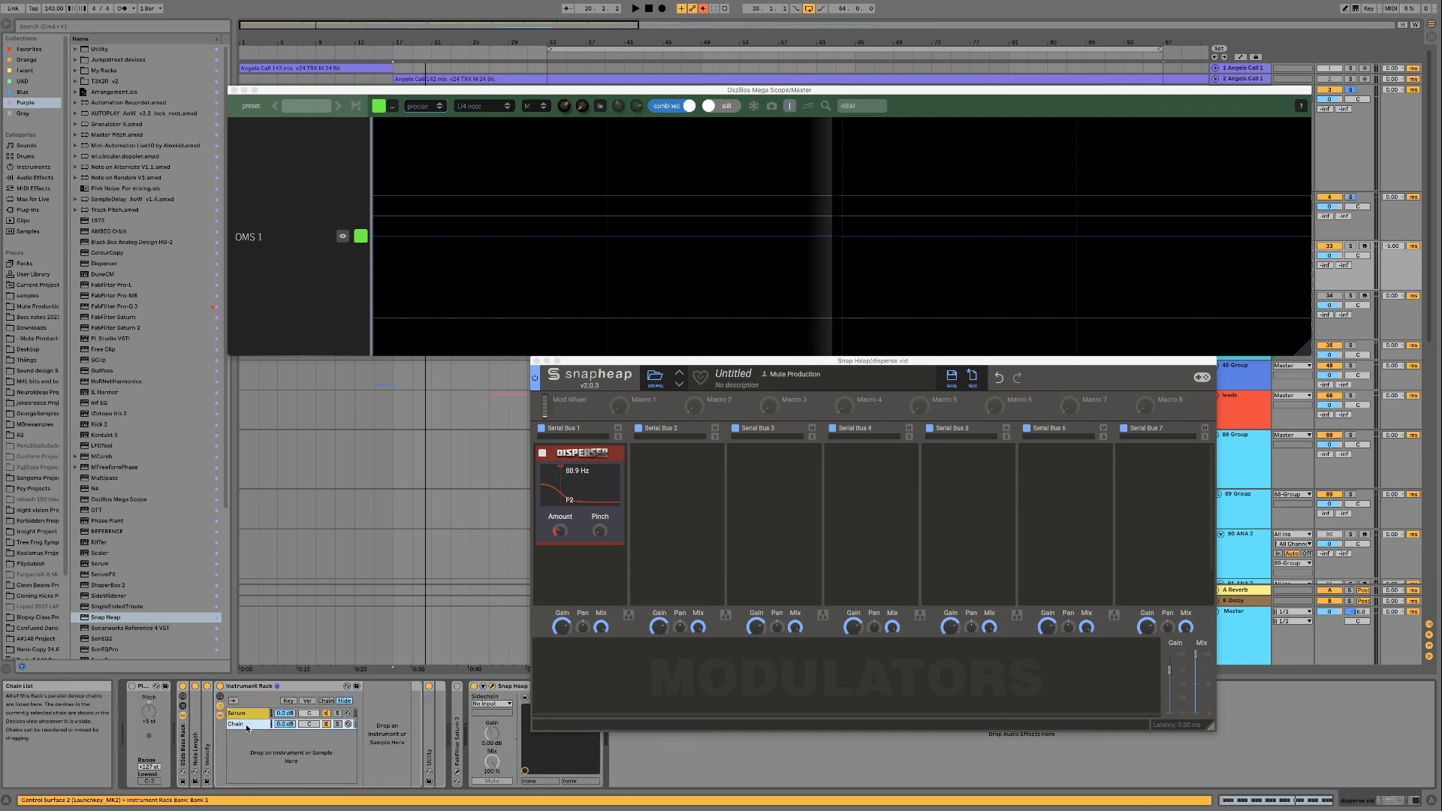
Step: Load External Instrument on the new chain and route its MIDI to Snap Heap on the disperse vid track
{"action": "left_click", "coordinate": [31, 170]}
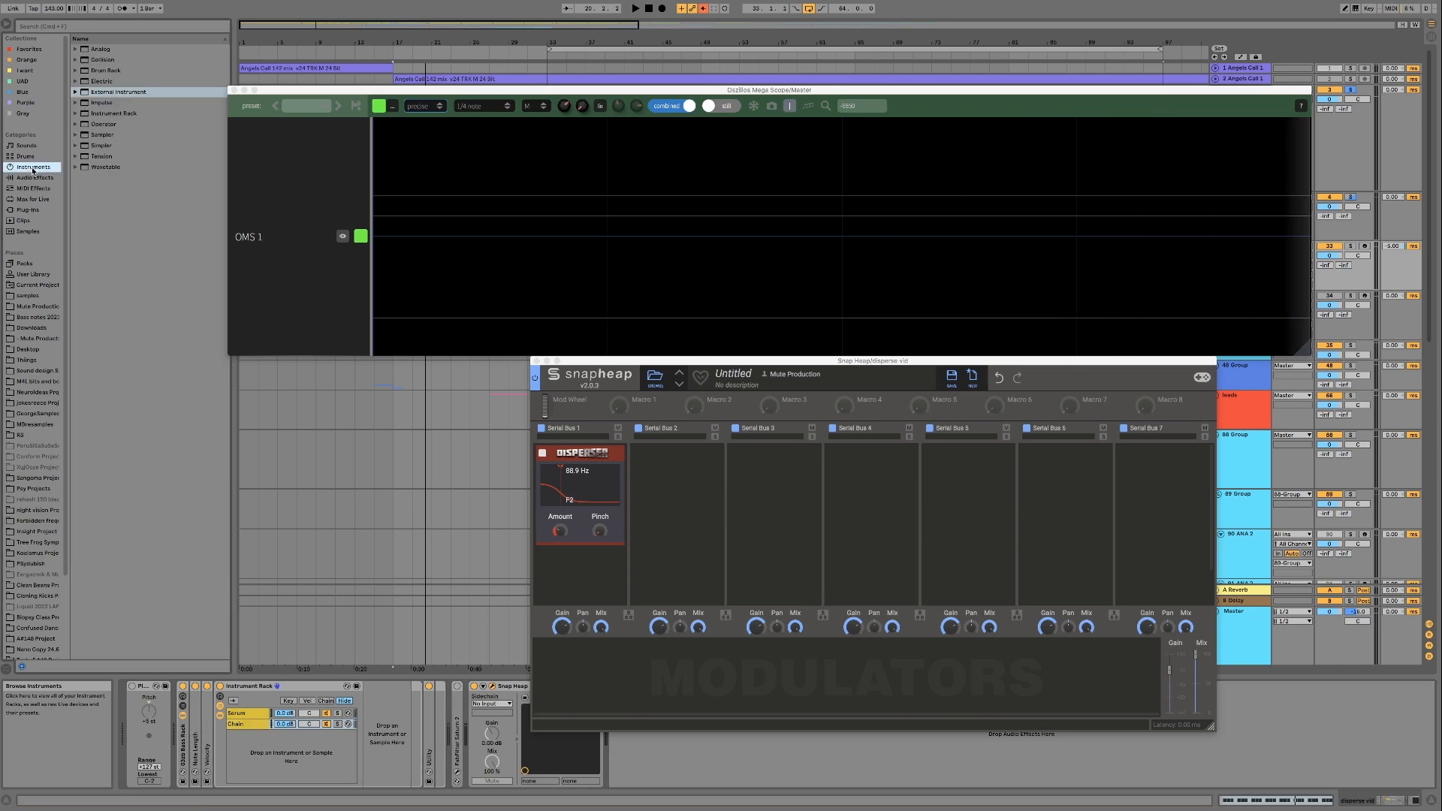
{"action": "mouse_move", "coordinate": [100, 92]}
{"action": "left_mouse_down"}
{"action": "mouse_move", "coordinate": [284, 532]}
{"action": "mouse_move", "coordinate": [390, 706]}
{"action": "left_mouse_up"}
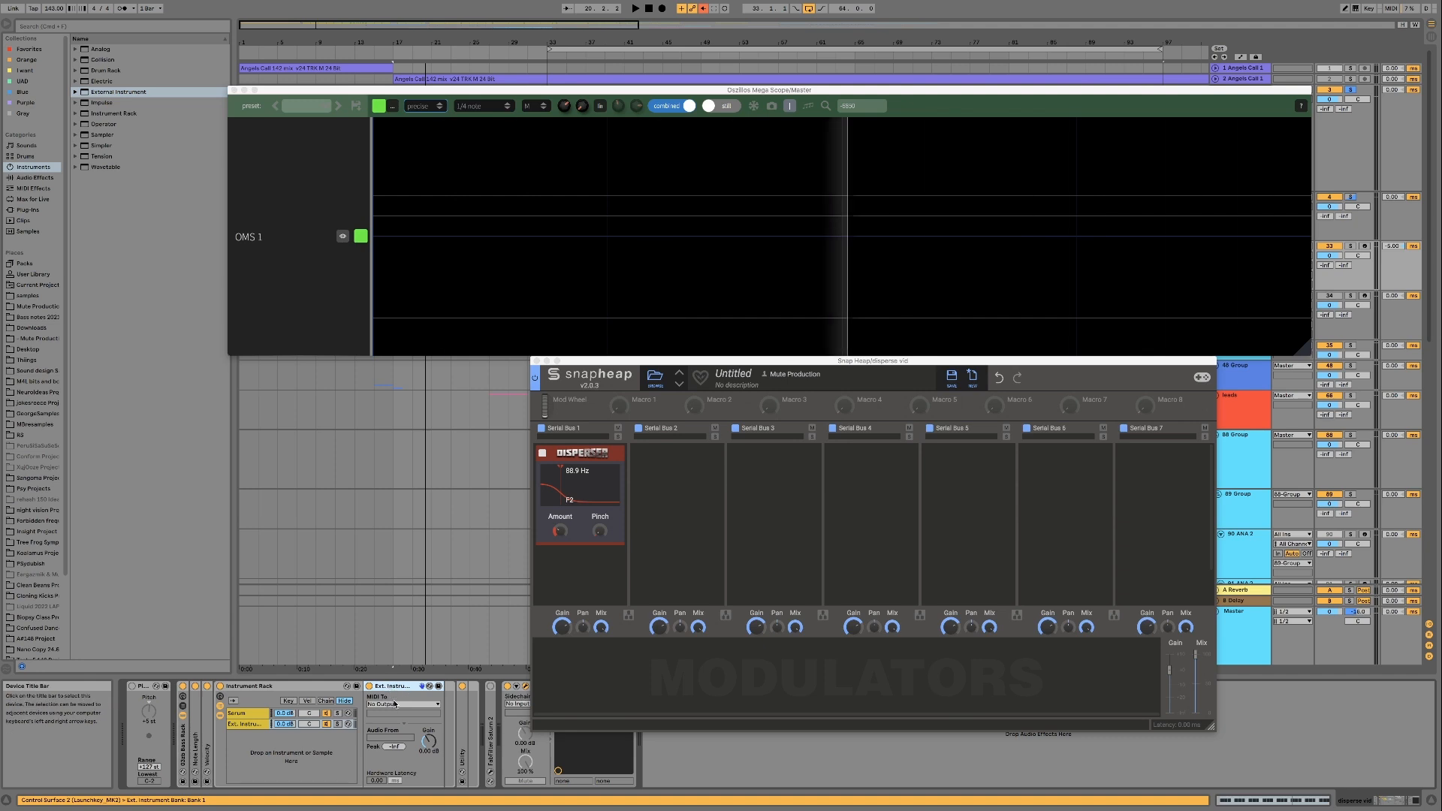
{"action": "left_click", "coordinate": [396, 705]}
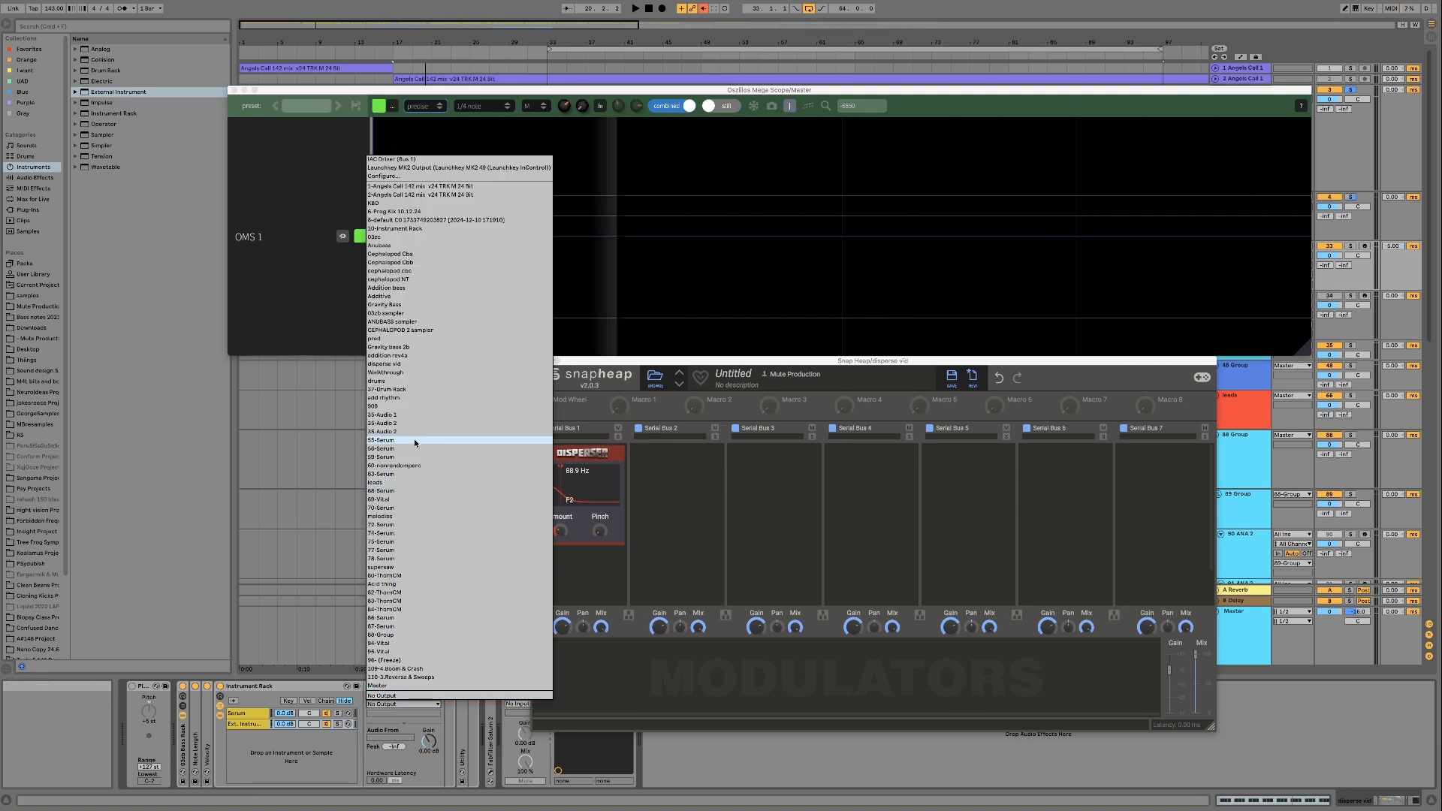
{"action": "left_click", "coordinate": [407, 365]}
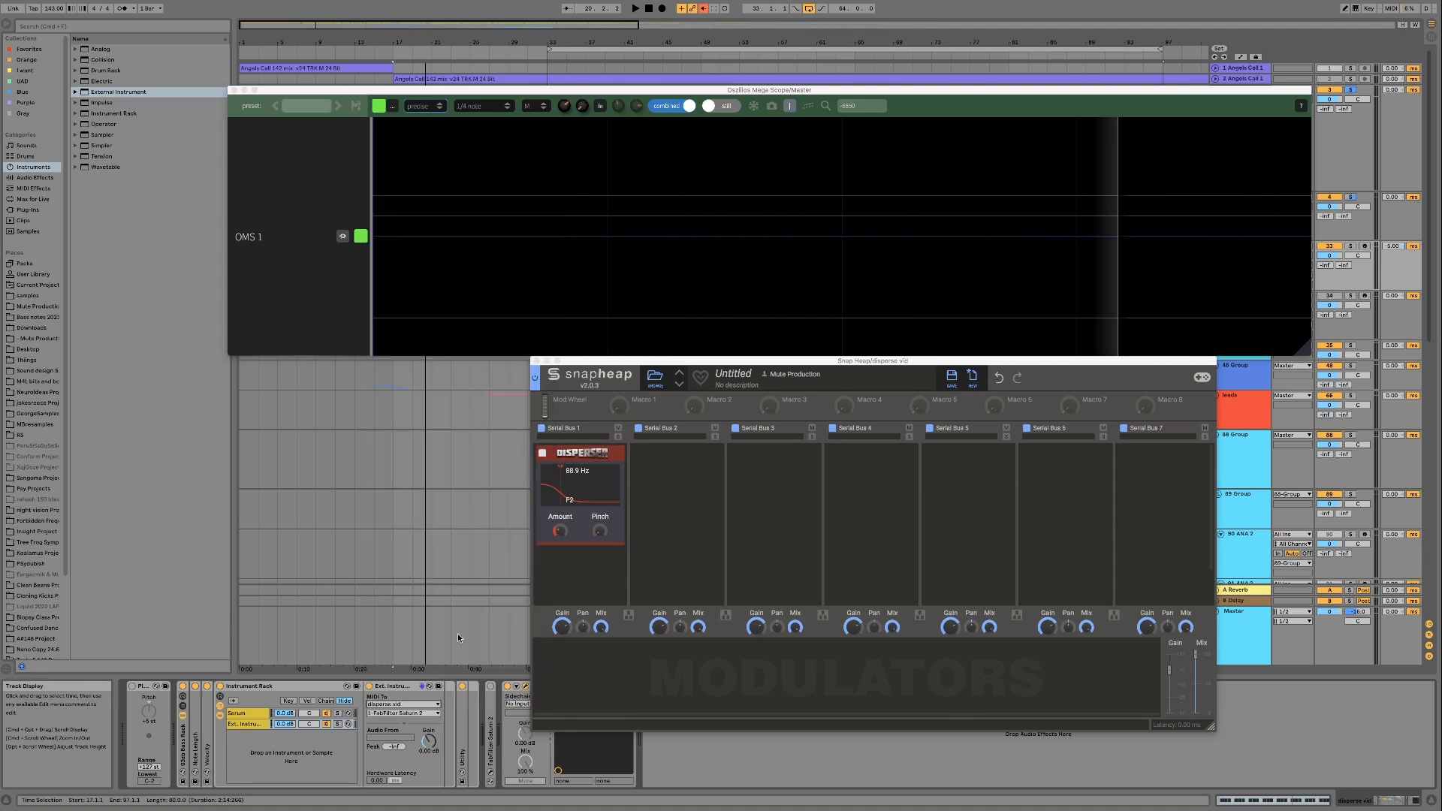
{"action": "left_click", "coordinate": [391, 713]}
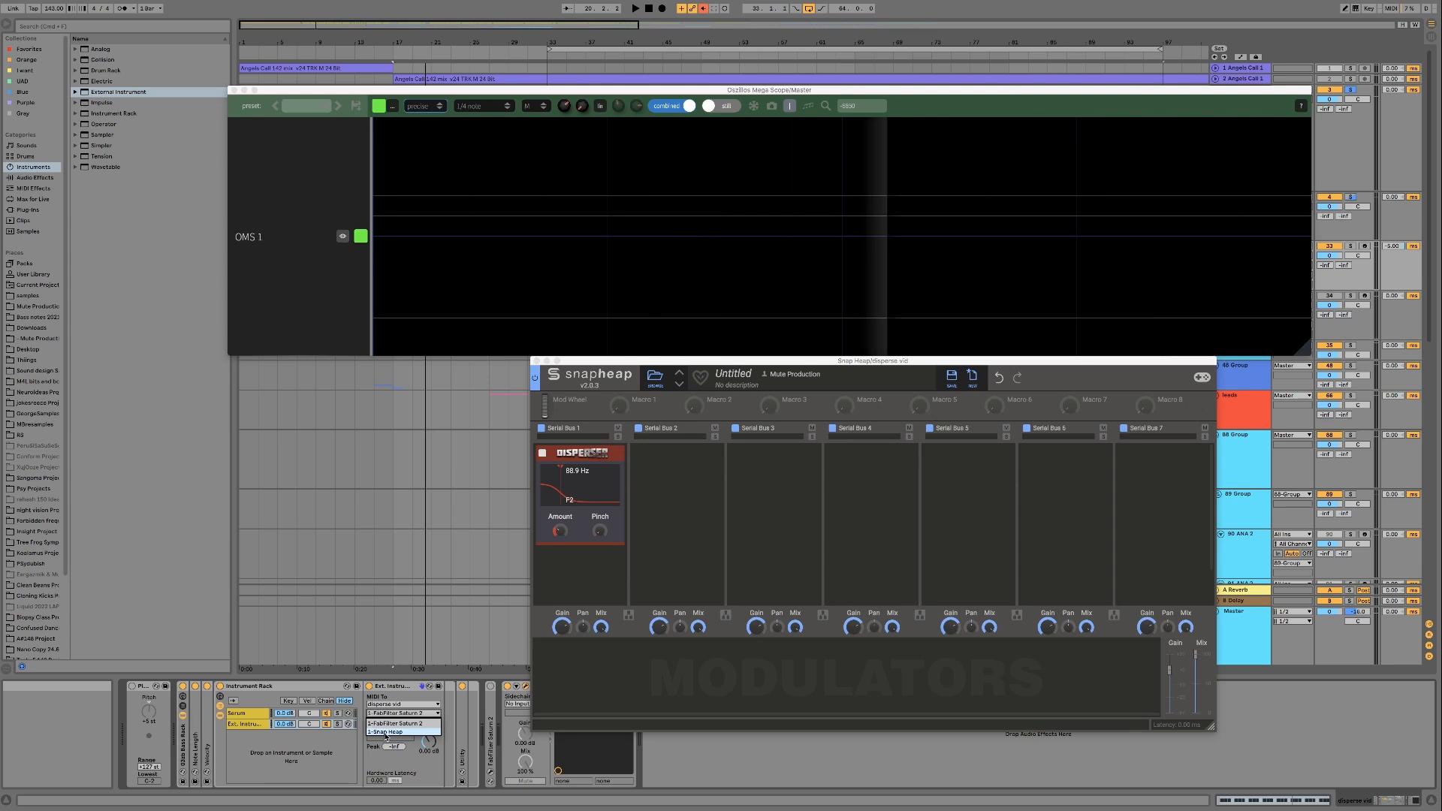
{"action": "left_click", "coordinate": [387, 732]}
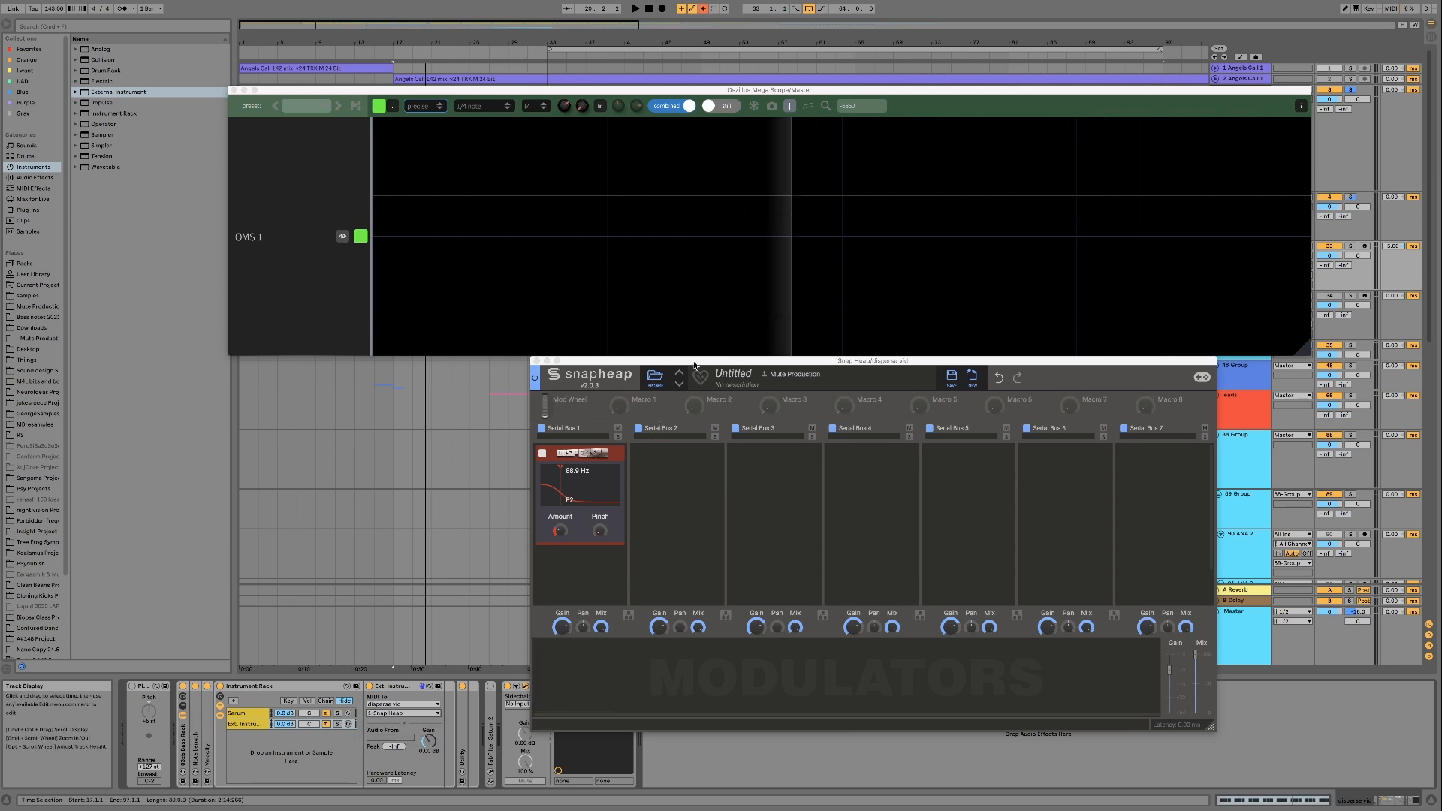
Step: Add a Note modulator in Snap Heap, assign it to Disperser's frequency and play the bass
{"action": "left_click_drag", "start_coordinate": [694, 362], "coordinate": [744, 355]}
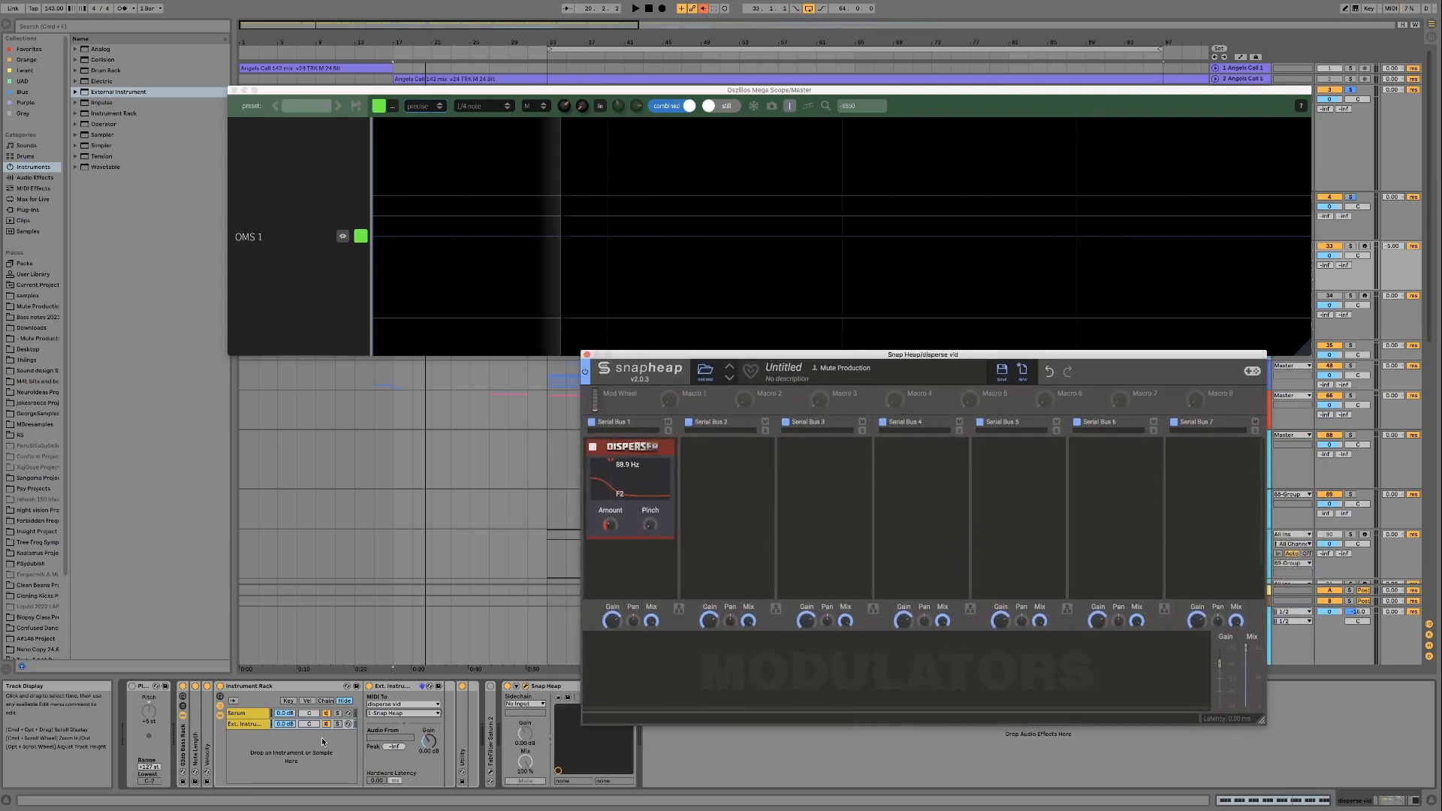
{"action": "left_click", "coordinate": [641, 674]}
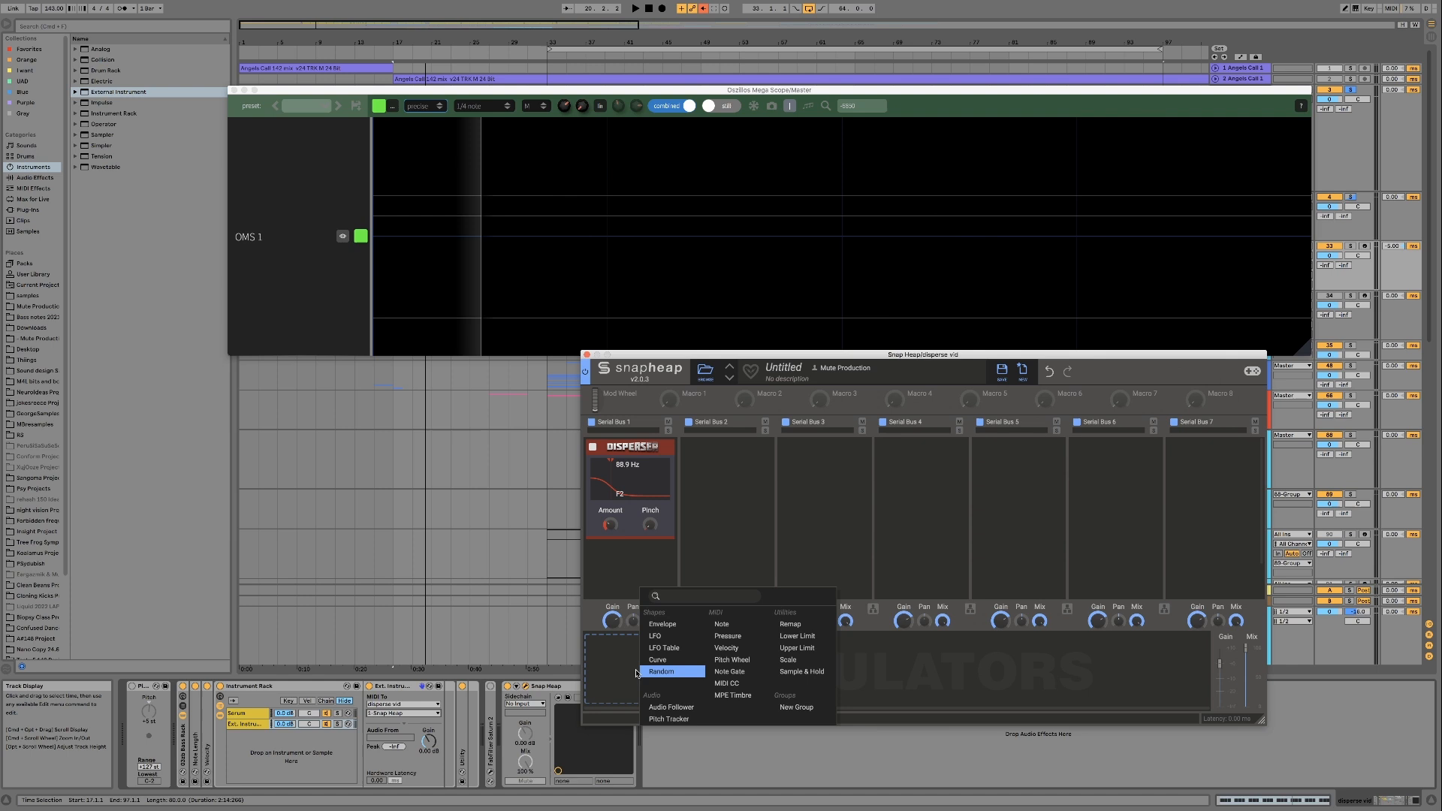
{"action": "left_click", "coordinate": [727, 626]}
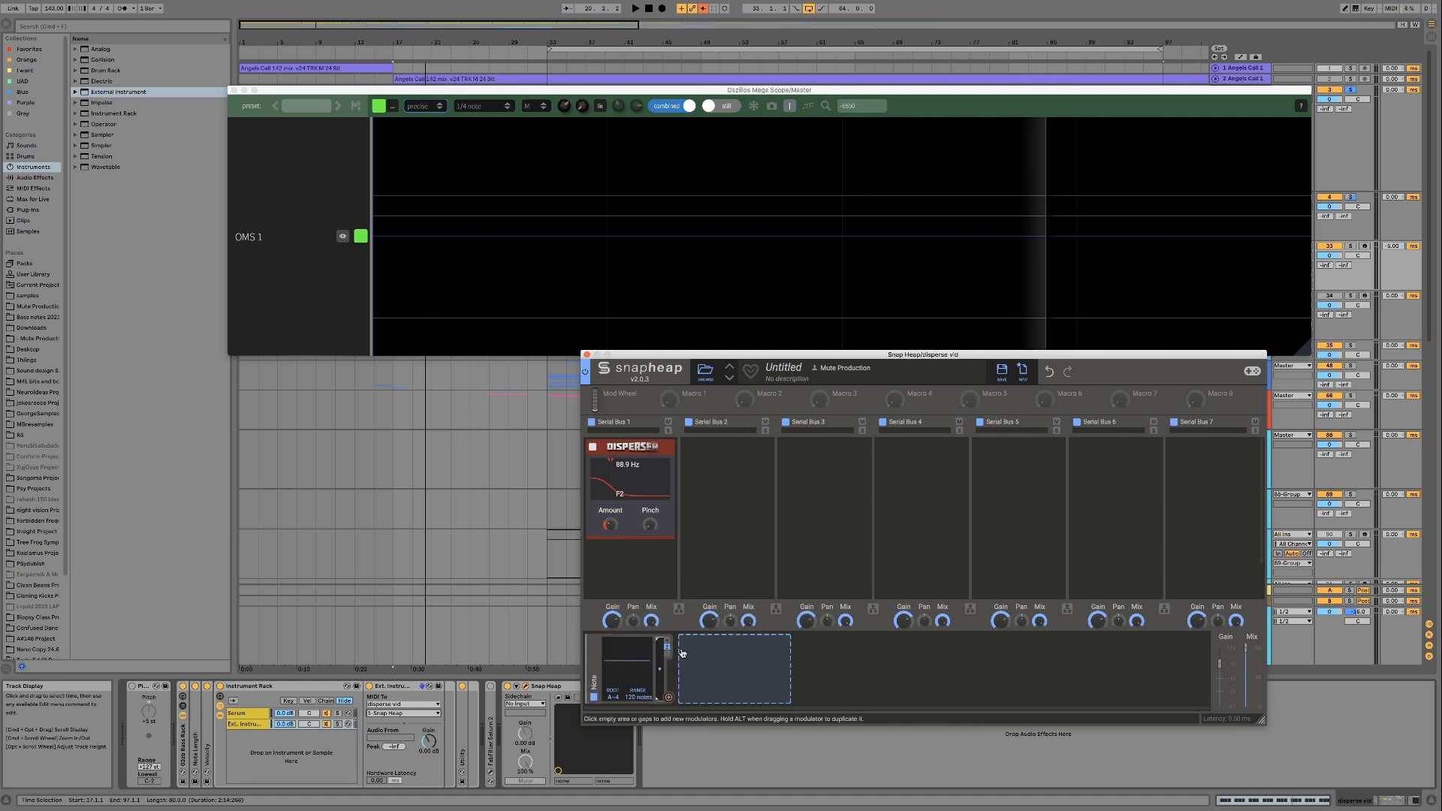
{"action": "left_click_drag", "start_coordinate": [668, 697], "coordinate": [630, 428]}
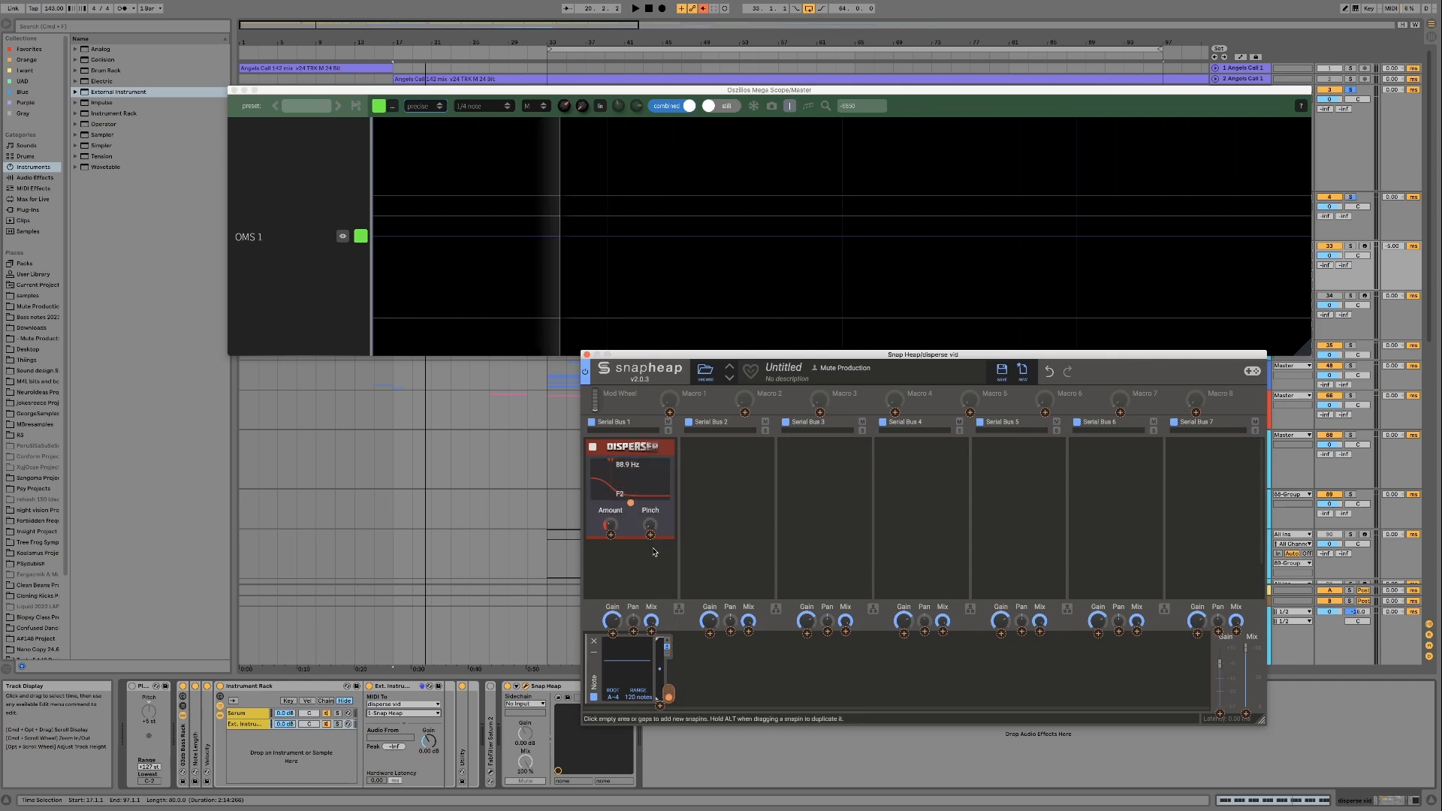
{"action": "key", "text": "space"}
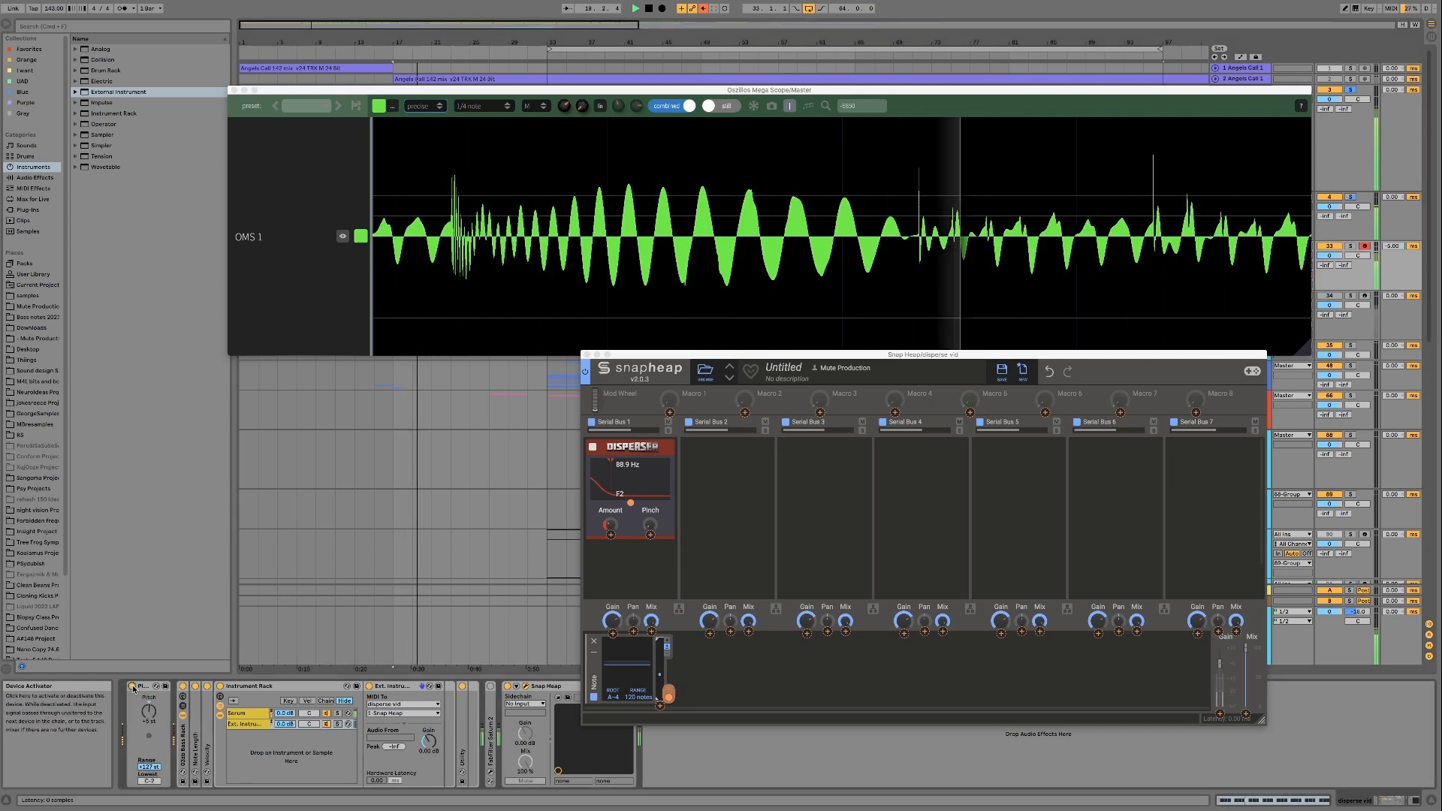
{"action": "key", "text": "space"}
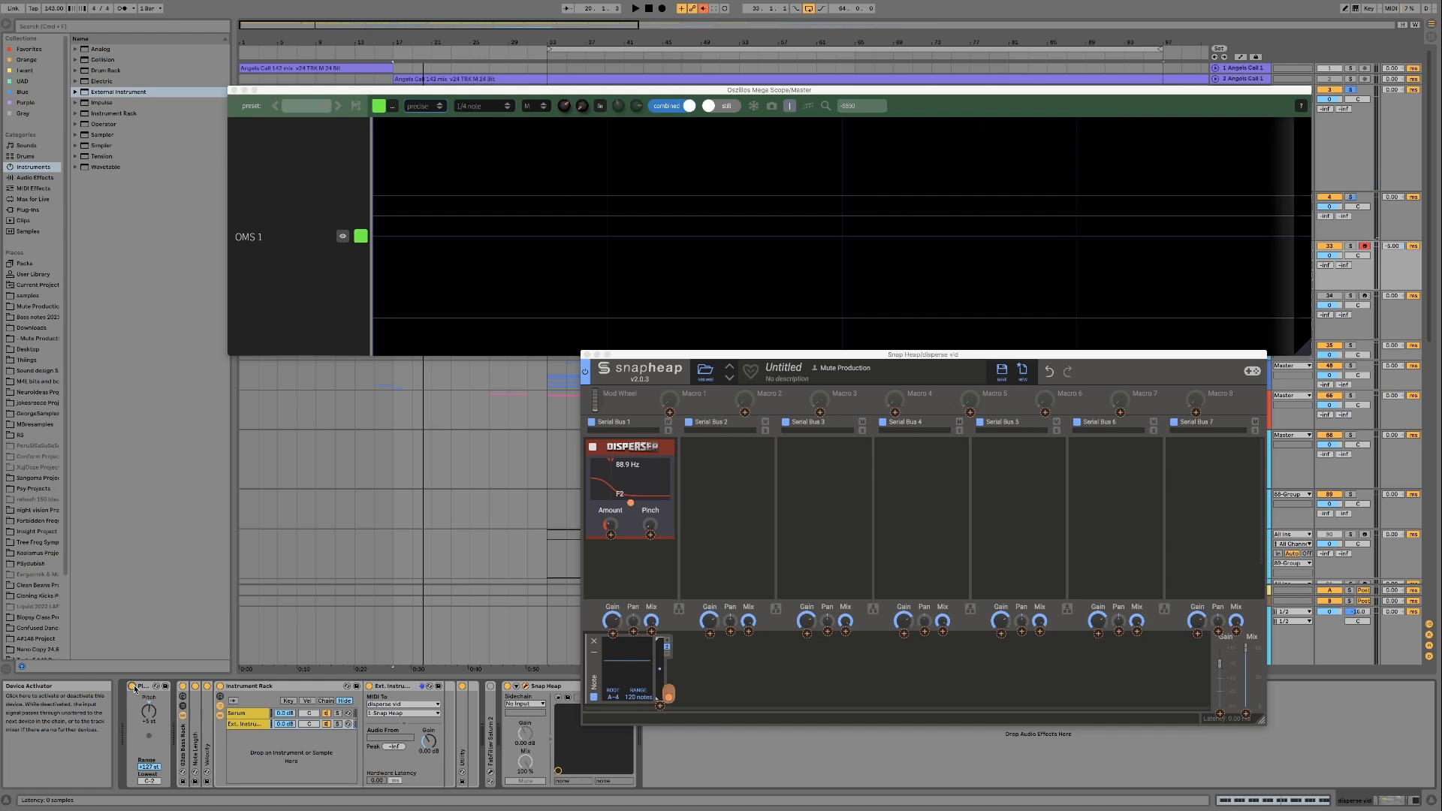
Step: Set the frequency of the Disperser in Serial Bus 1 to 55 Hz
{"action": "left_click", "coordinate": [618, 472]}
{"action": "right_click", "coordinate": [622, 485]}
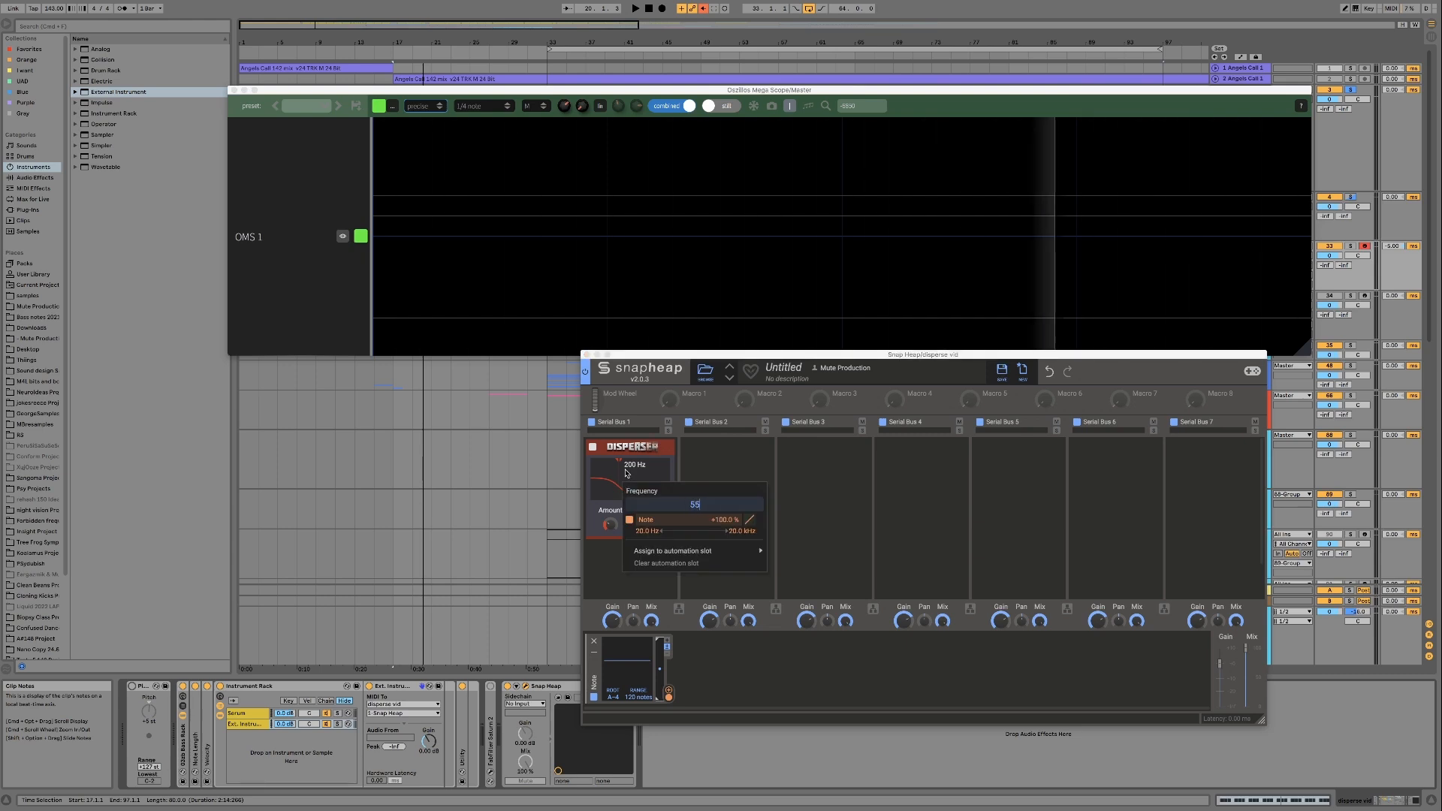
{"action": "type", "text": "55"}
{"action": "key", "text": "Return"}
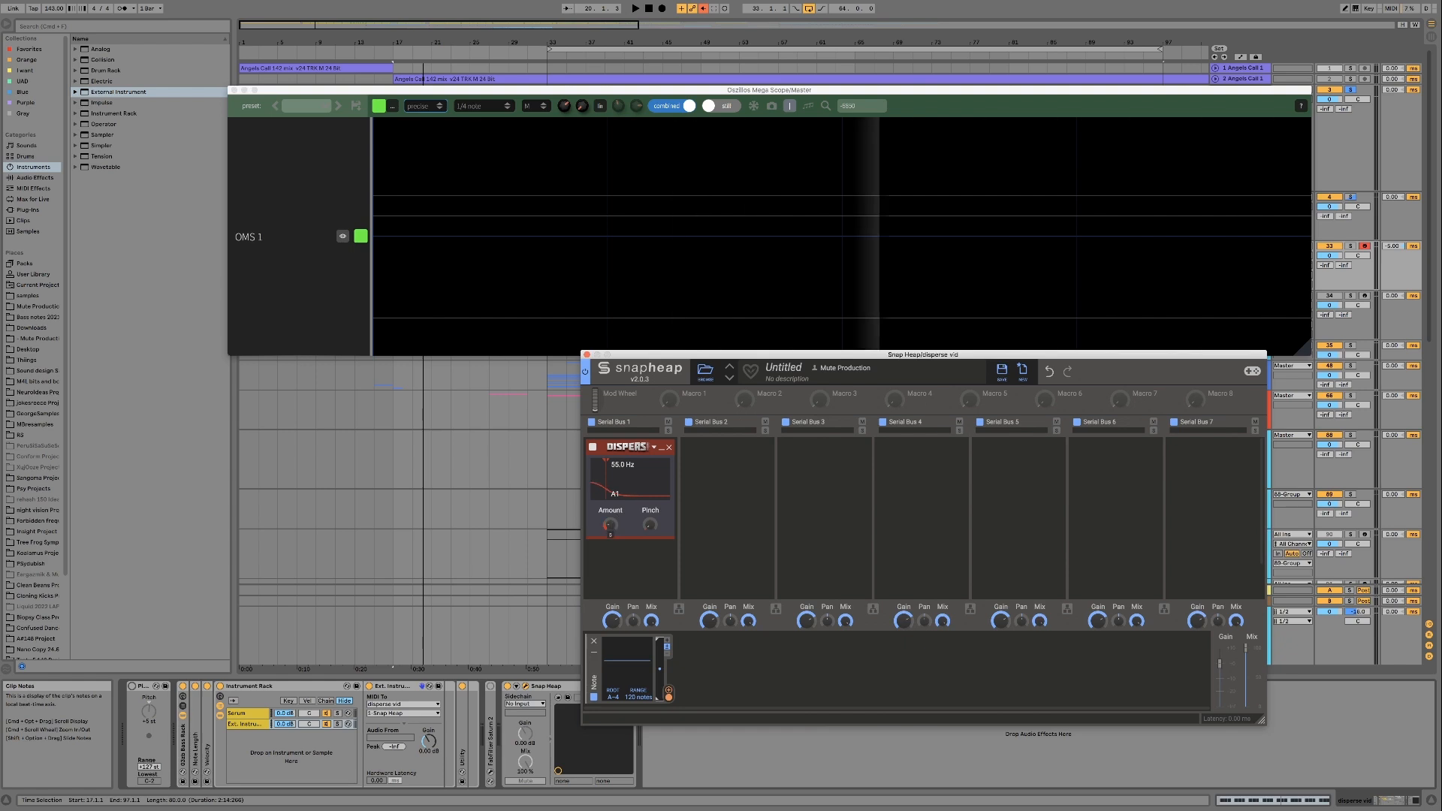
Step: Duplicate the Disperser in Serial Bus 1 and set the second and third instances to 110 Hz and 220 Hz
{"action": "left_click_drag", "start_coordinate": [627, 449], "coordinate": [629, 537]}
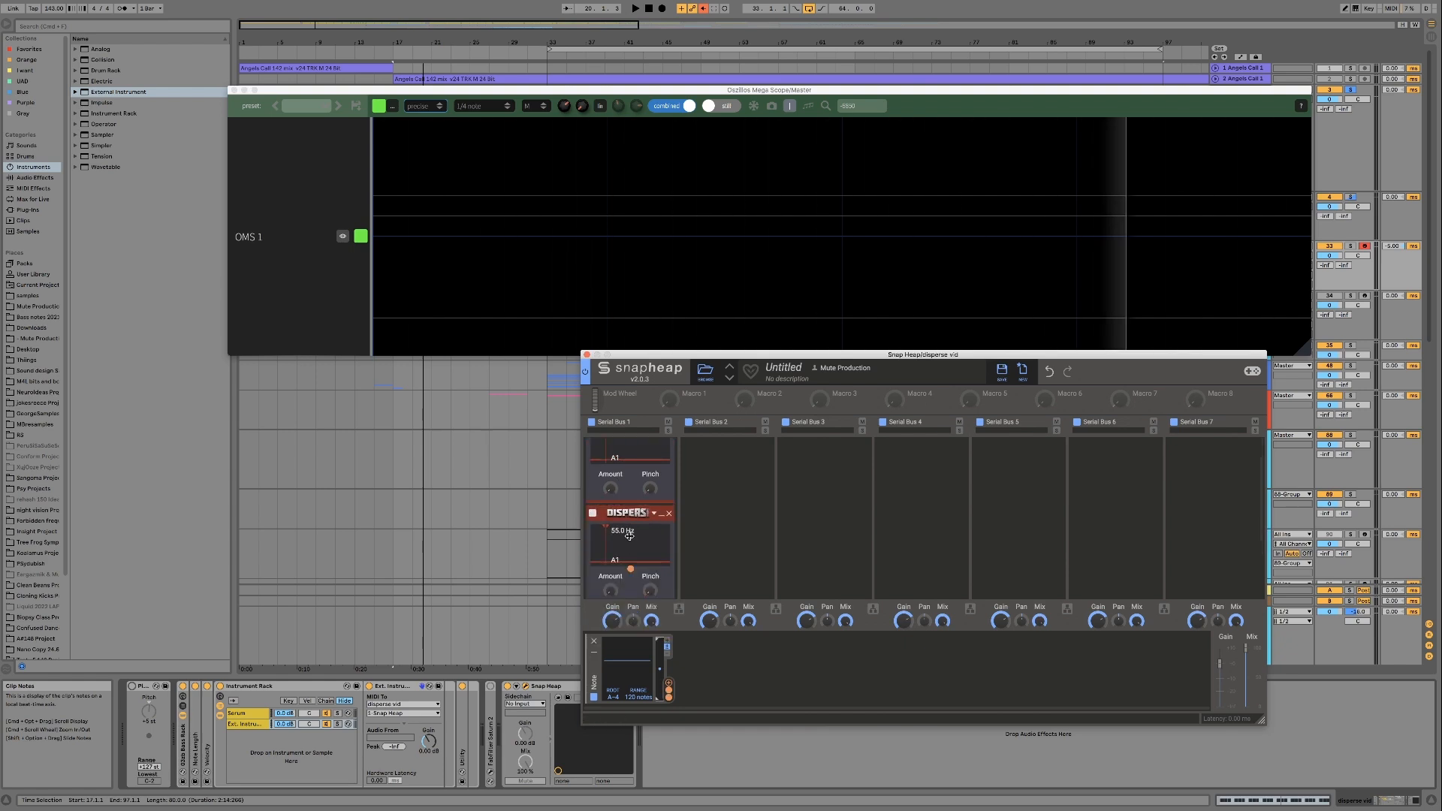
{"action": "right_click", "coordinate": [629, 538]}
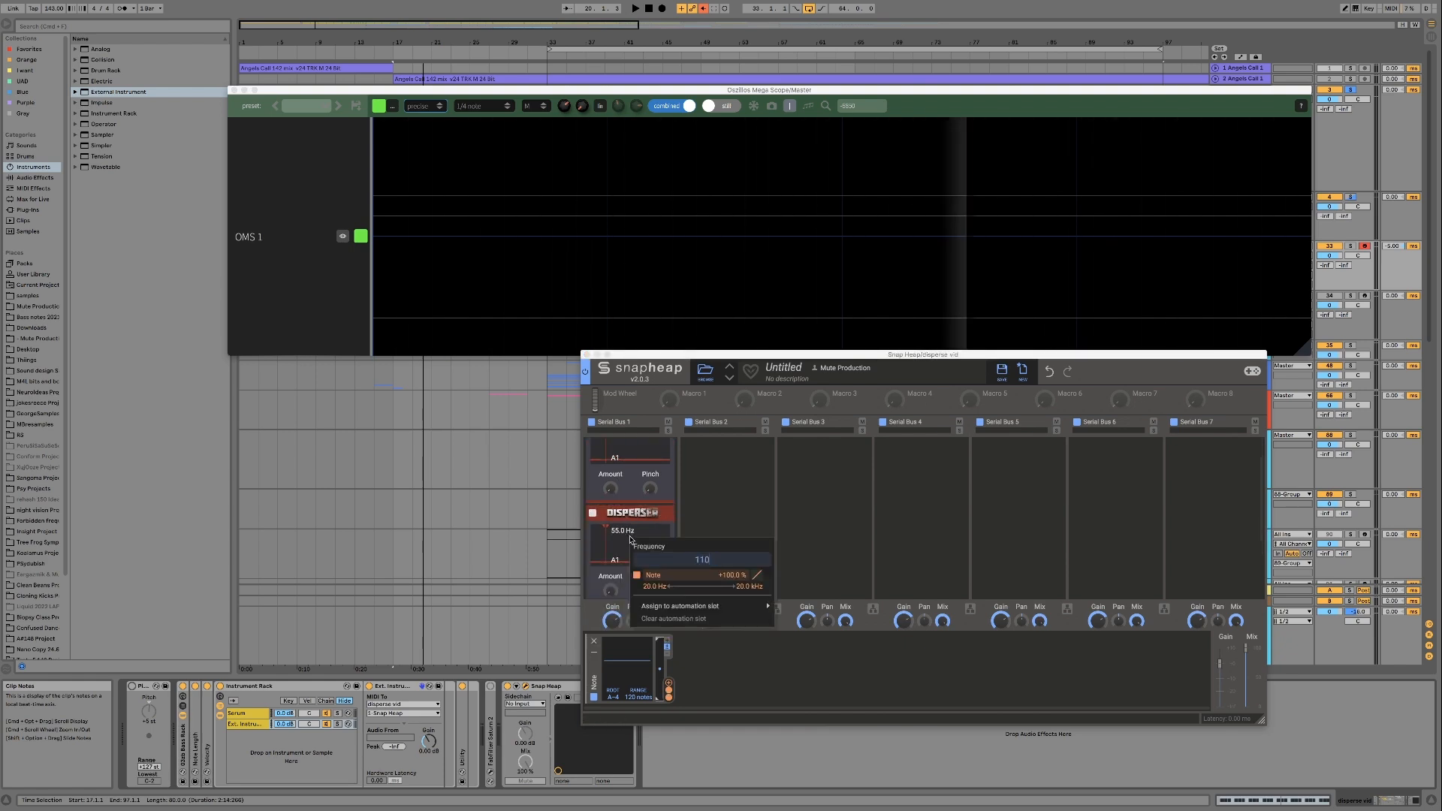
{"action": "key", "text": "Return"}
{"action": "left_click_drag", "start_coordinate": [628, 513], "coordinate": [639, 571]}
{"action": "right_click", "coordinate": [630, 525]}
{"action": "type", "text": "220"}
{"action": "key", "text": "Return"}
Step: Set the frequency of the fourth Disperser to 440 Hz and review the stacked Dispersers
{"action": "right_click", "coordinate": [639, 575]}
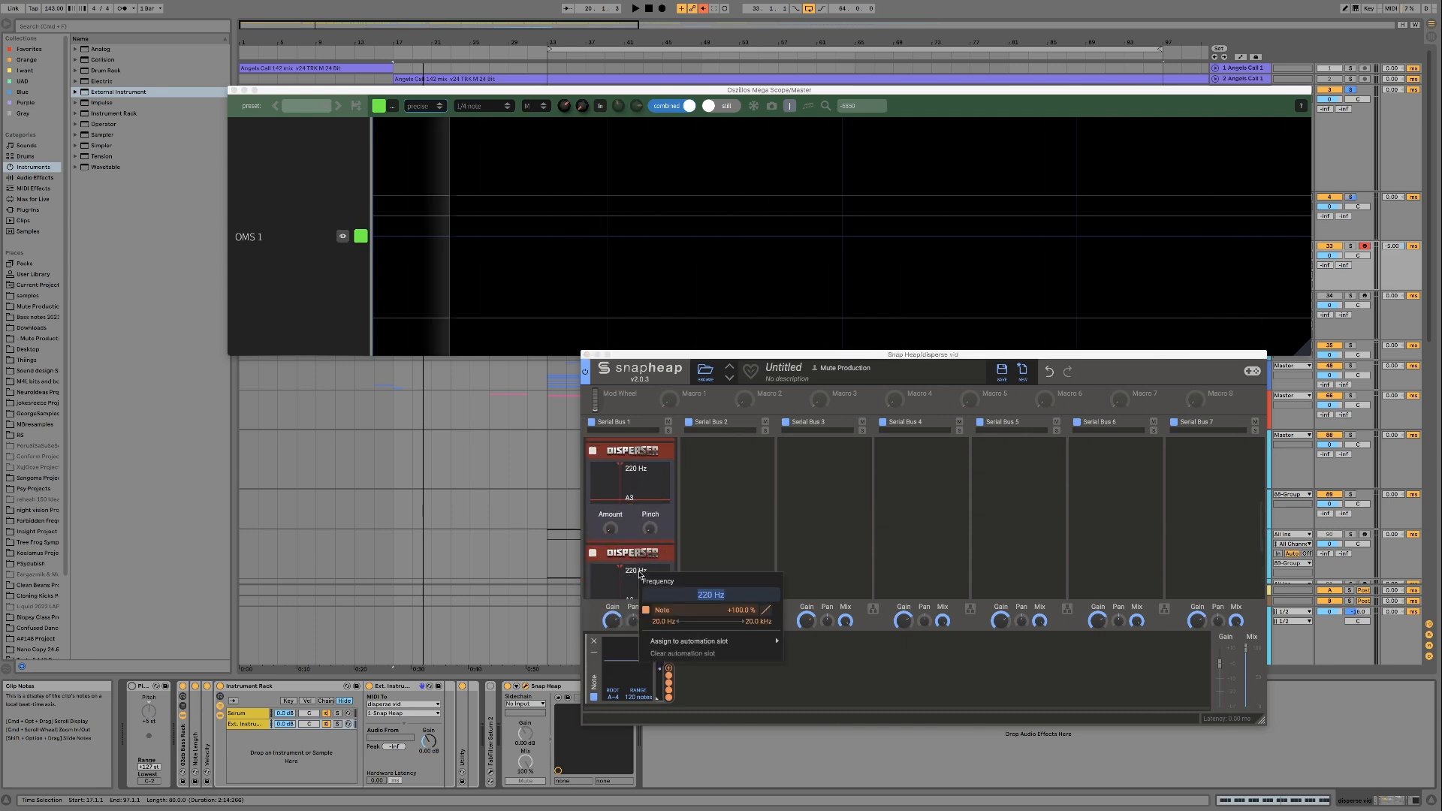
{"action": "type", "text": "440"}
{"action": "key", "text": "Return"}
{"action": "scroll", "coordinate": [640, 570], "scroll_direction": "down", "scroll_amount": 3}
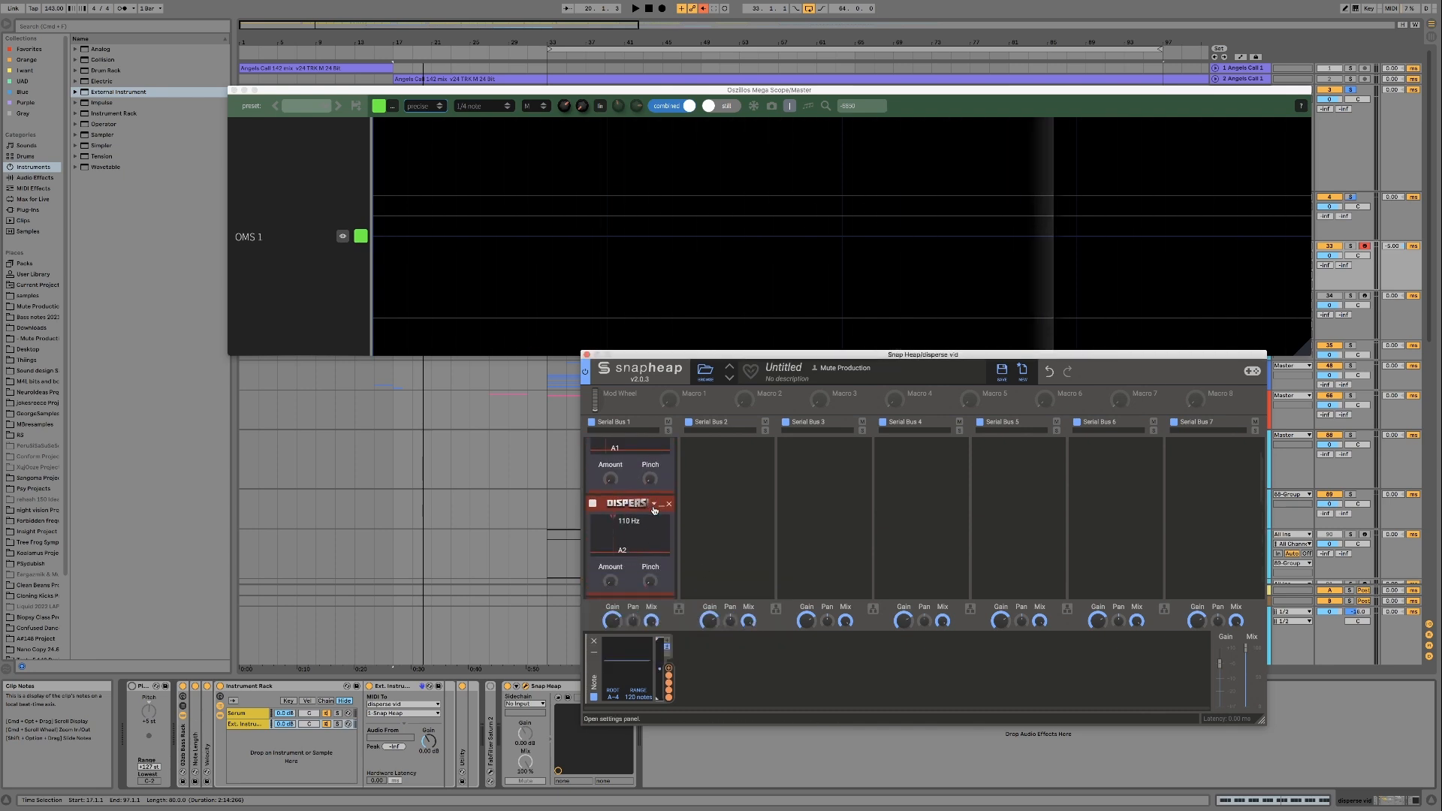
{"action": "scroll", "coordinate": [648, 504], "scroll_direction": "up", "scroll_amount": 5}
{"action": "scroll", "coordinate": [630, 541], "scroll_direction": "down", "scroll_amount": 1}
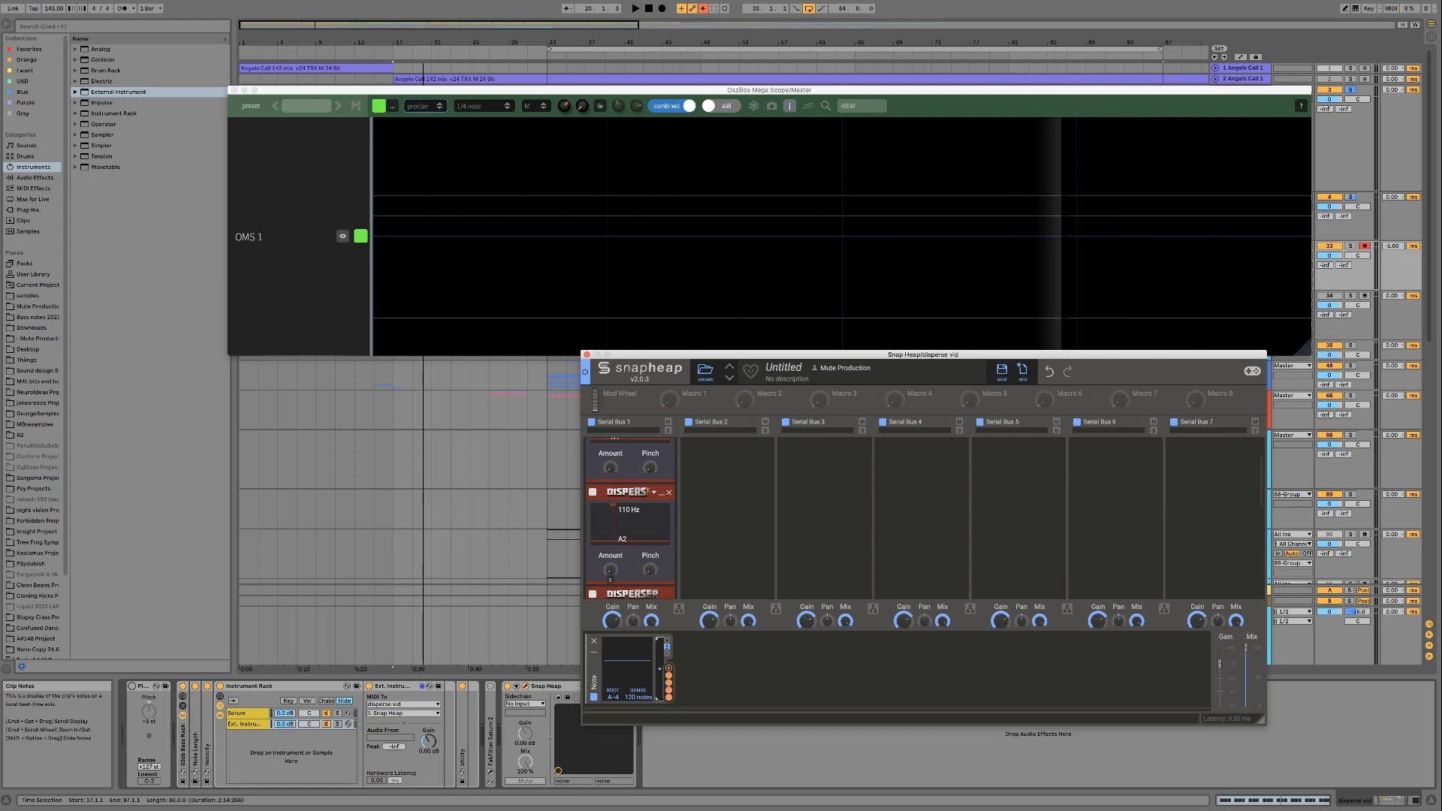
Step: Play the bass while adjusting the Amount of the 110 Hz, 220 Hz and 440 Hz Dispersers, watching the scope
{"action": "key", "text": "space"}
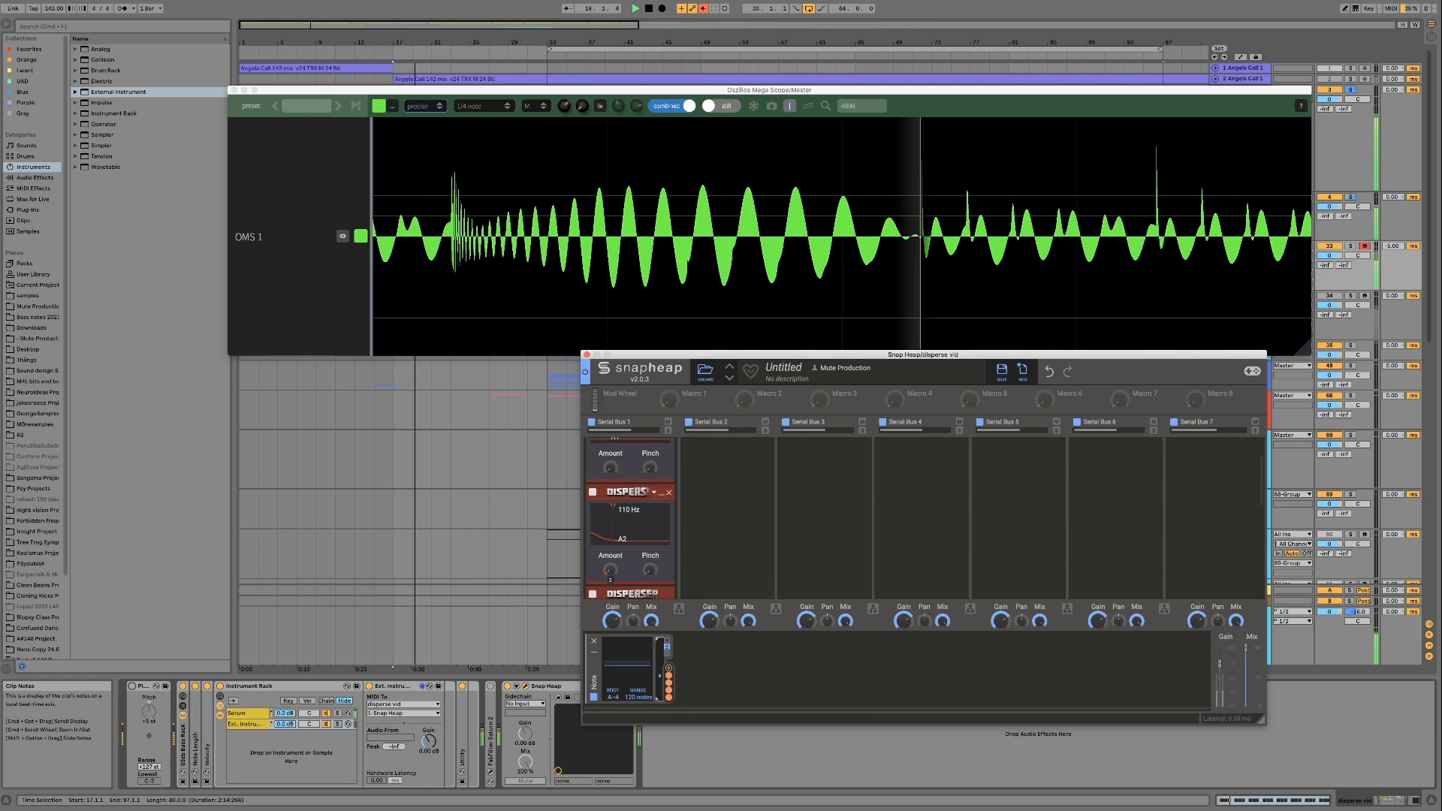
{"action": "scroll", "coordinate": [617, 570], "scroll_direction": "down", "scroll_amount": 2}
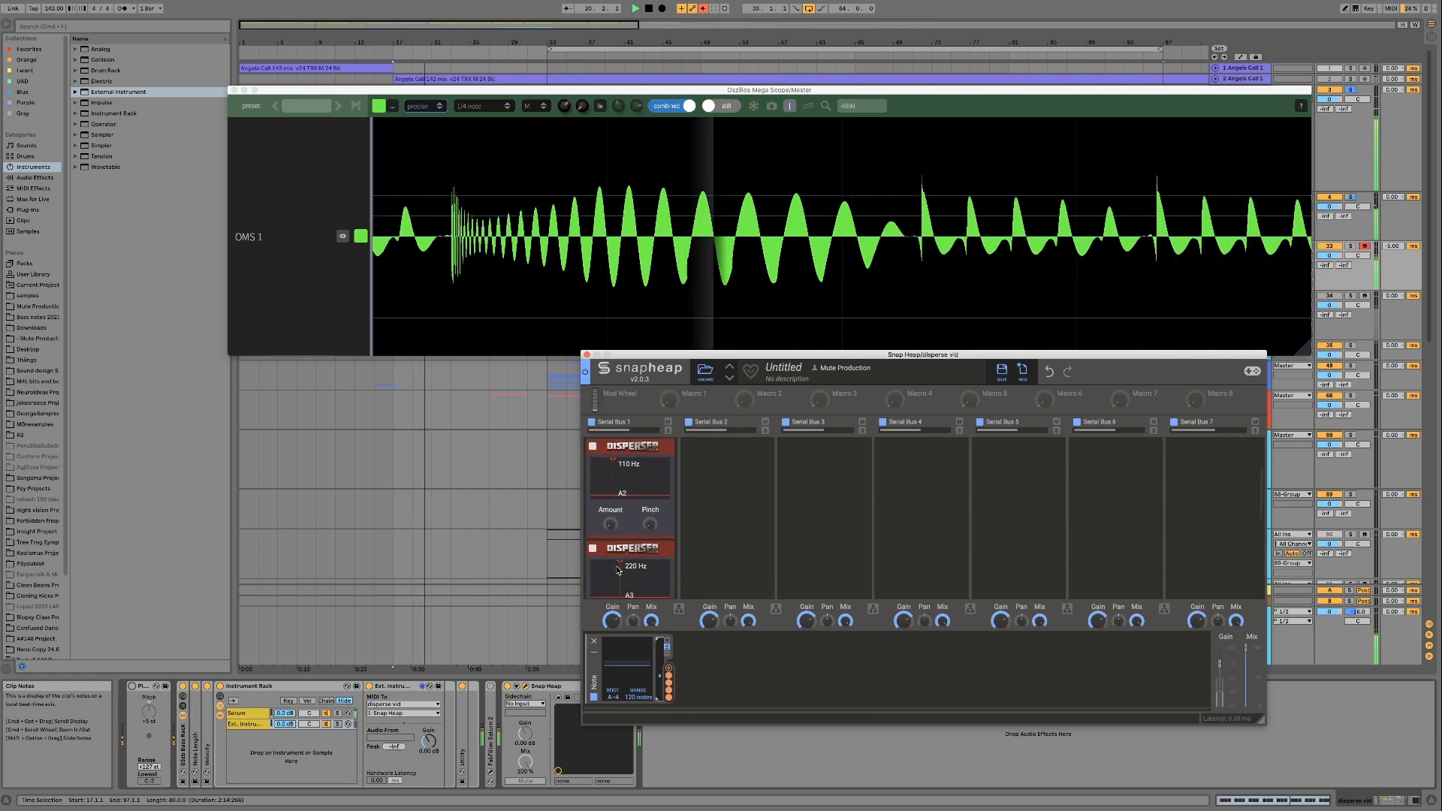
{"action": "scroll", "coordinate": [618, 570], "scroll_direction": "down", "scroll_amount": 4}
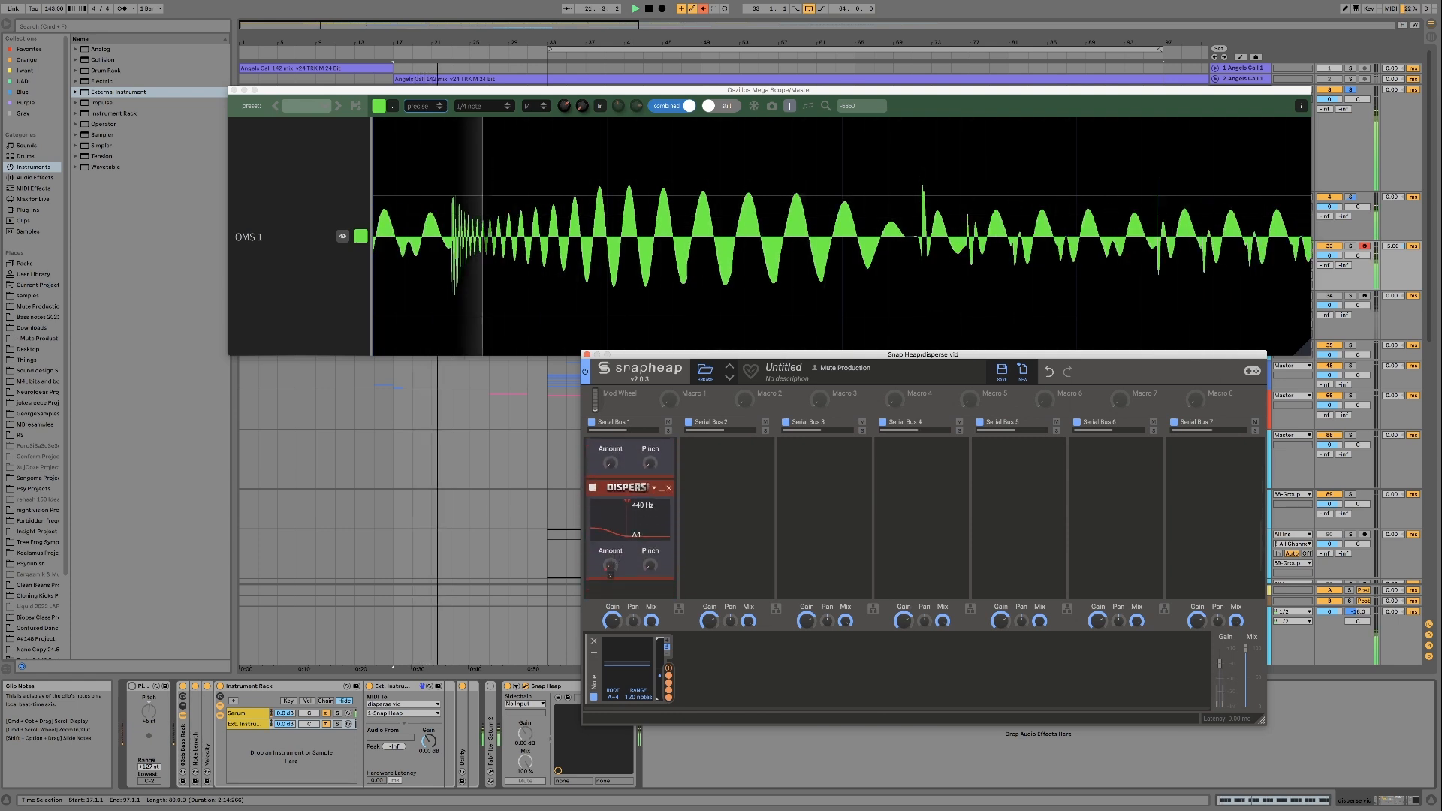
{"action": "left_click_drag", "start_coordinate": [609, 566], "coordinate": [609, 566]}
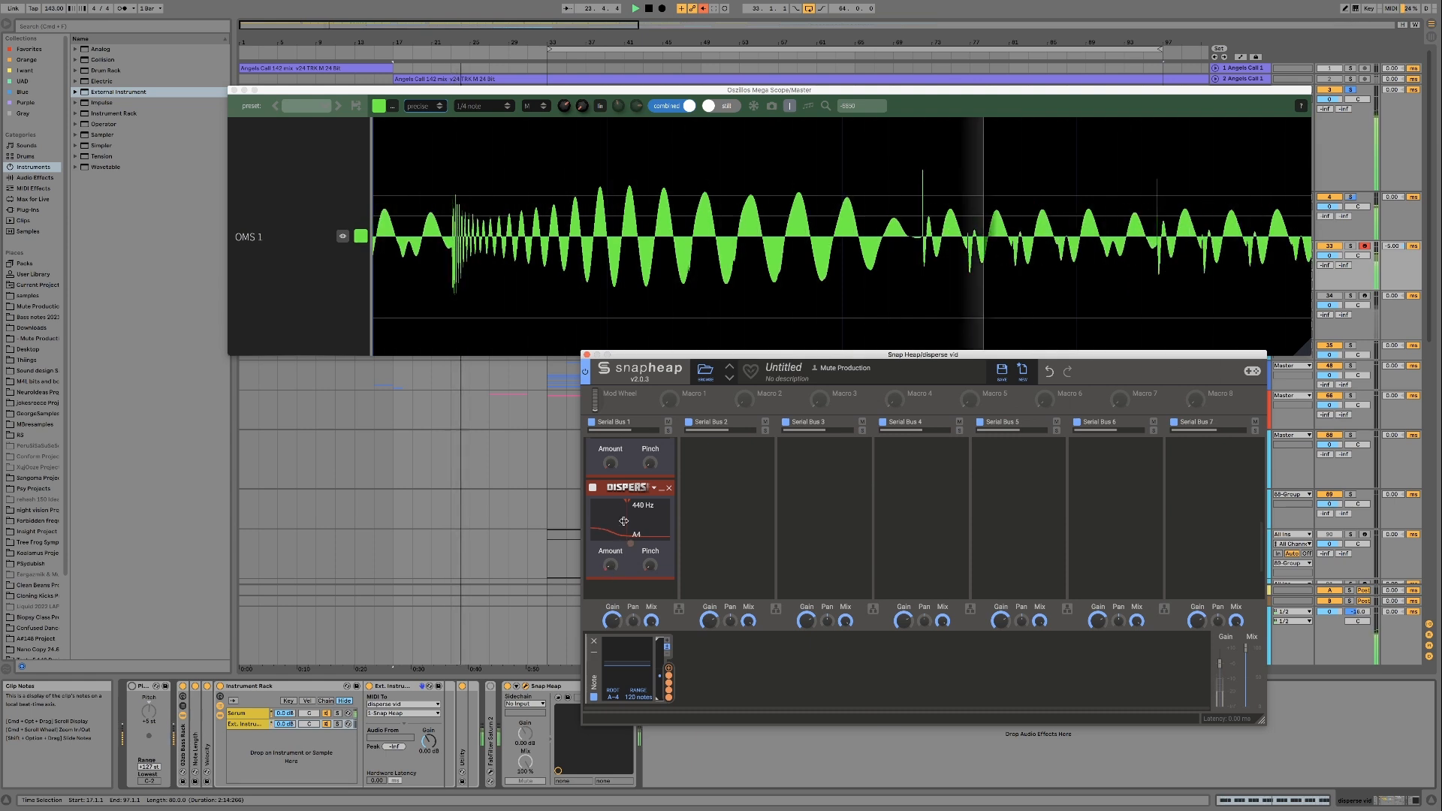
{"action": "scroll", "coordinate": [624, 518], "scroll_direction": "up", "scroll_amount": 1}
{"action": "left_click_drag", "start_coordinate": [610, 465], "coordinate": [610, 461]}
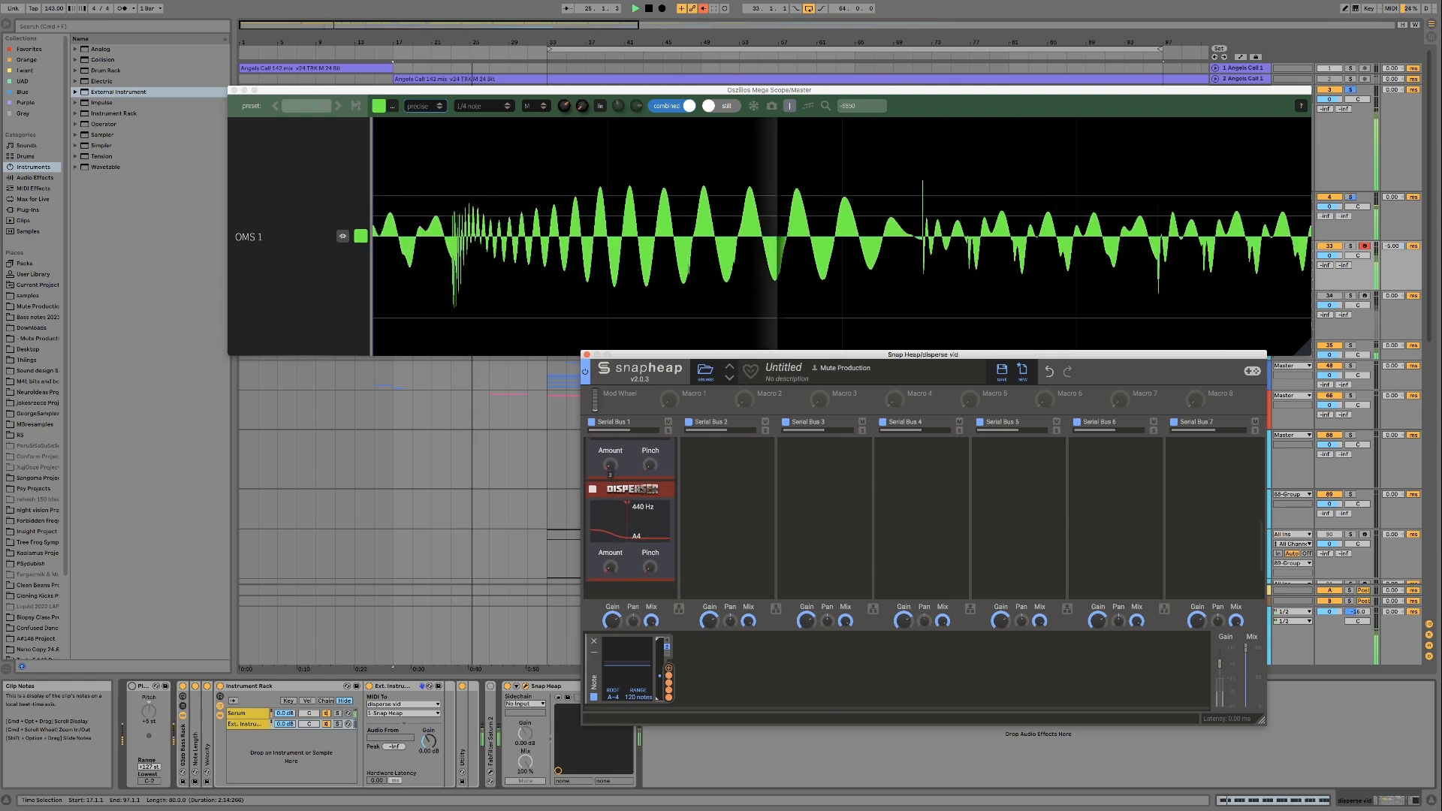
{"action": "scroll", "coordinate": [629, 518], "scroll_direction": "up", "scroll_amount": 1}
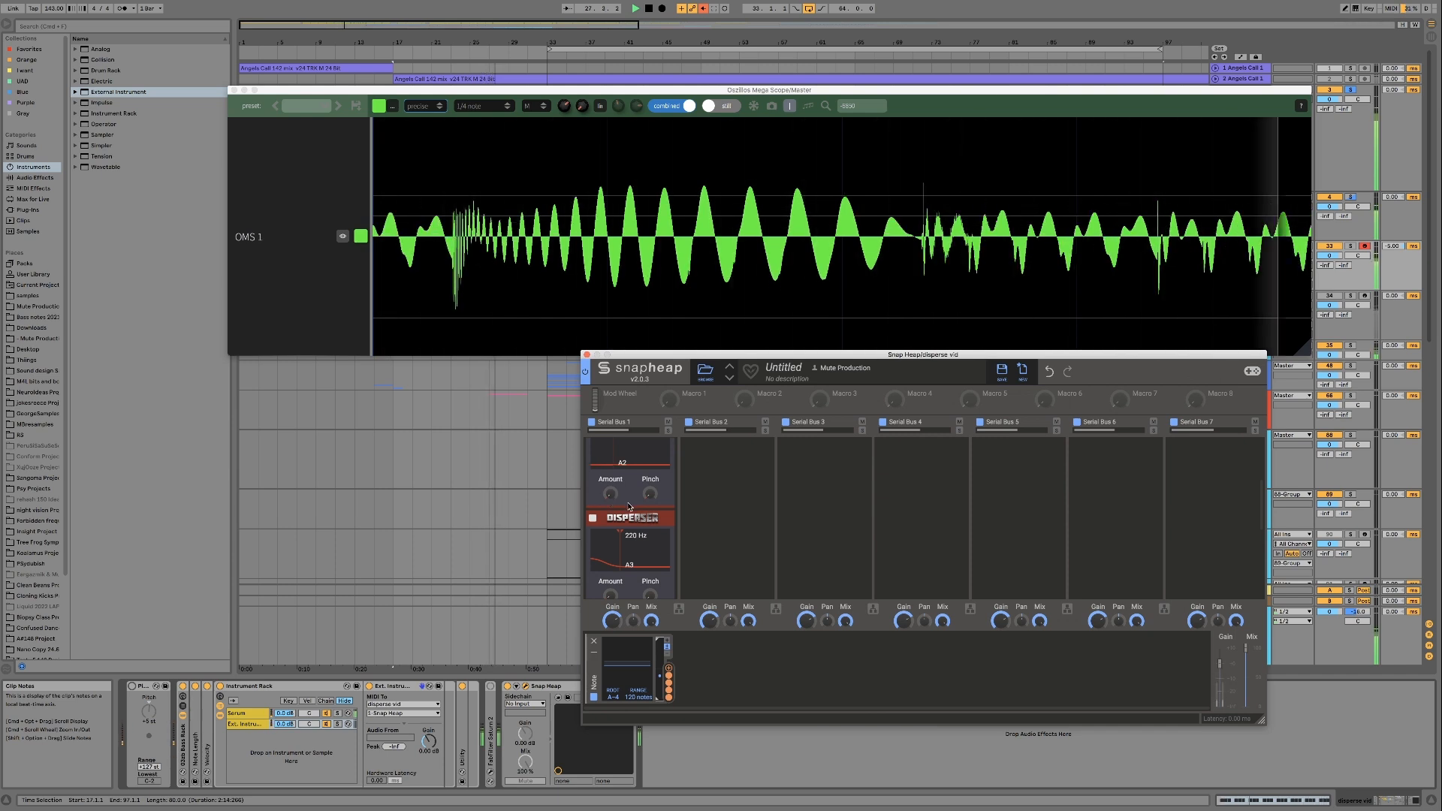
{"action": "scroll", "coordinate": [629, 508], "scroll_direction": "up", "scroll_amount": 2}
{"action": "key", "text": "space"}
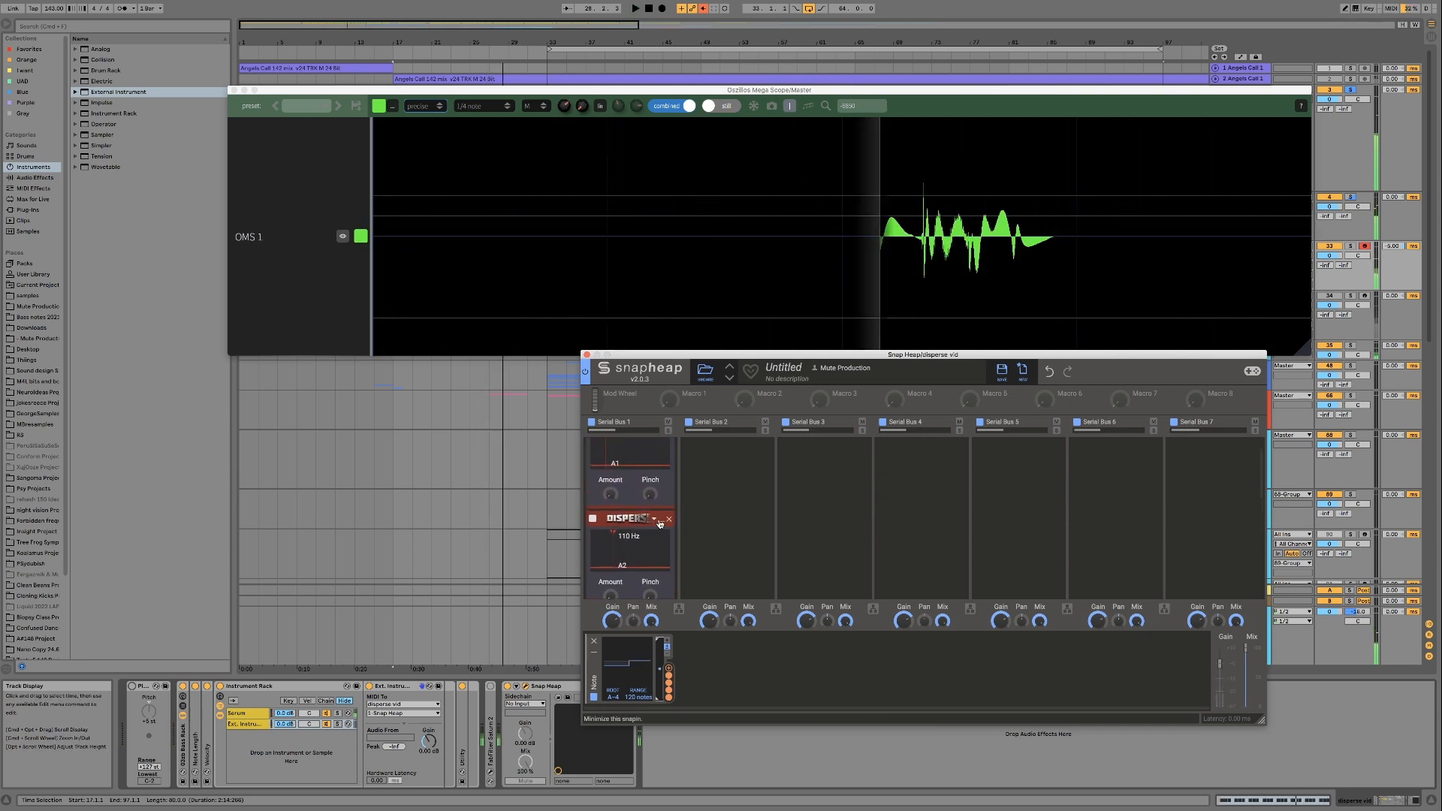
Step: Minimize the 110 Hz and 55 Hz Dispersers in Serial Bus 1
{"action": "left_click", "coordinate": [662, 522]}
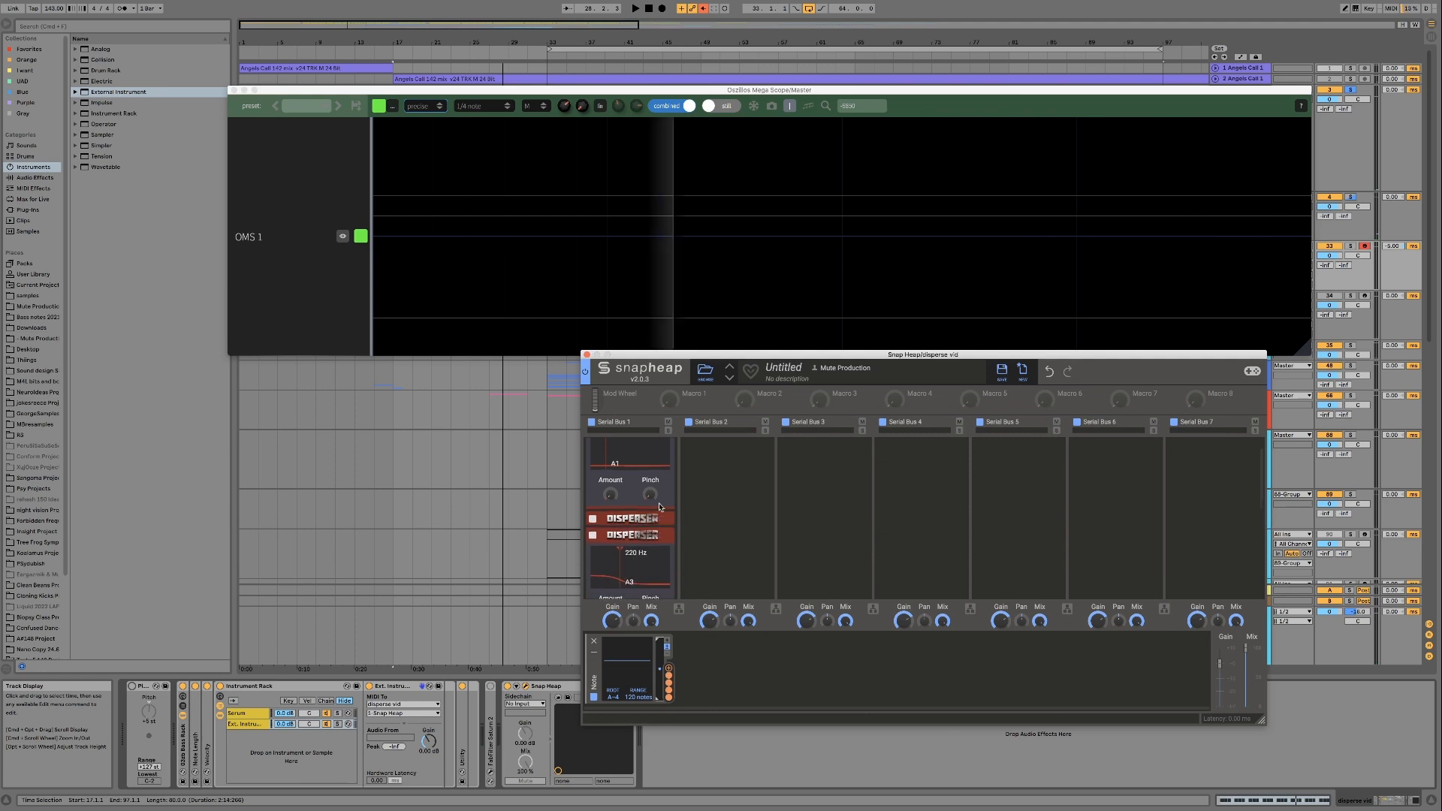
{"action": "scroll", "coordinate": [646, 507], "scroll_direction": "up", "scroll_amount": 2}
{"action": "left_click", "coordinate": [661, 450]}
{"action": "scroll", "coordinate": [638, 526], "scroll_direction": "down", "scroll_amount": 1}
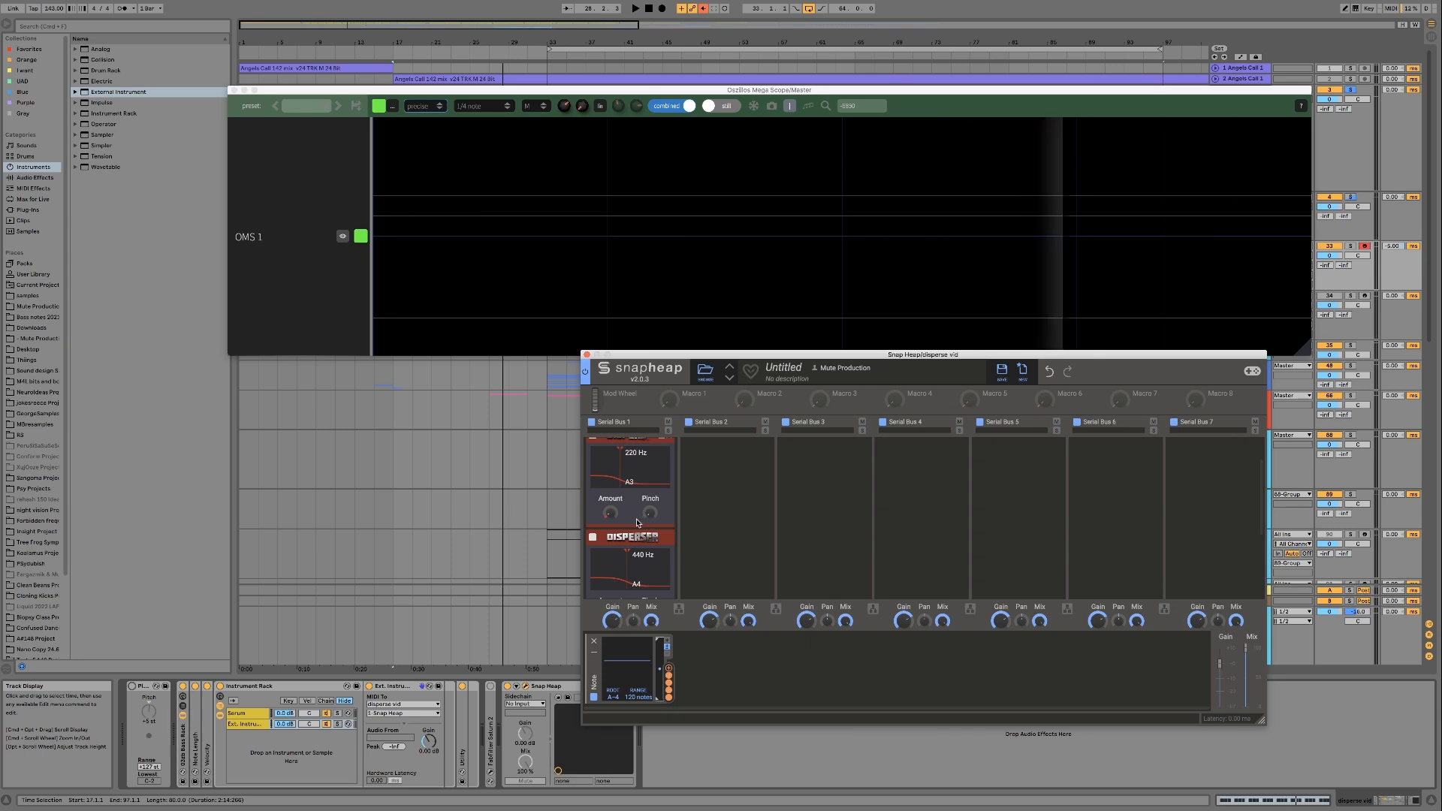
Step: Duplicate the 440 Hz Disperser and raise the copy's frequency to 3.48 kHz
{"action": "scroll", "coordinate": [638, 522], "scroll_direction": "down", "scroll_amount": 3}
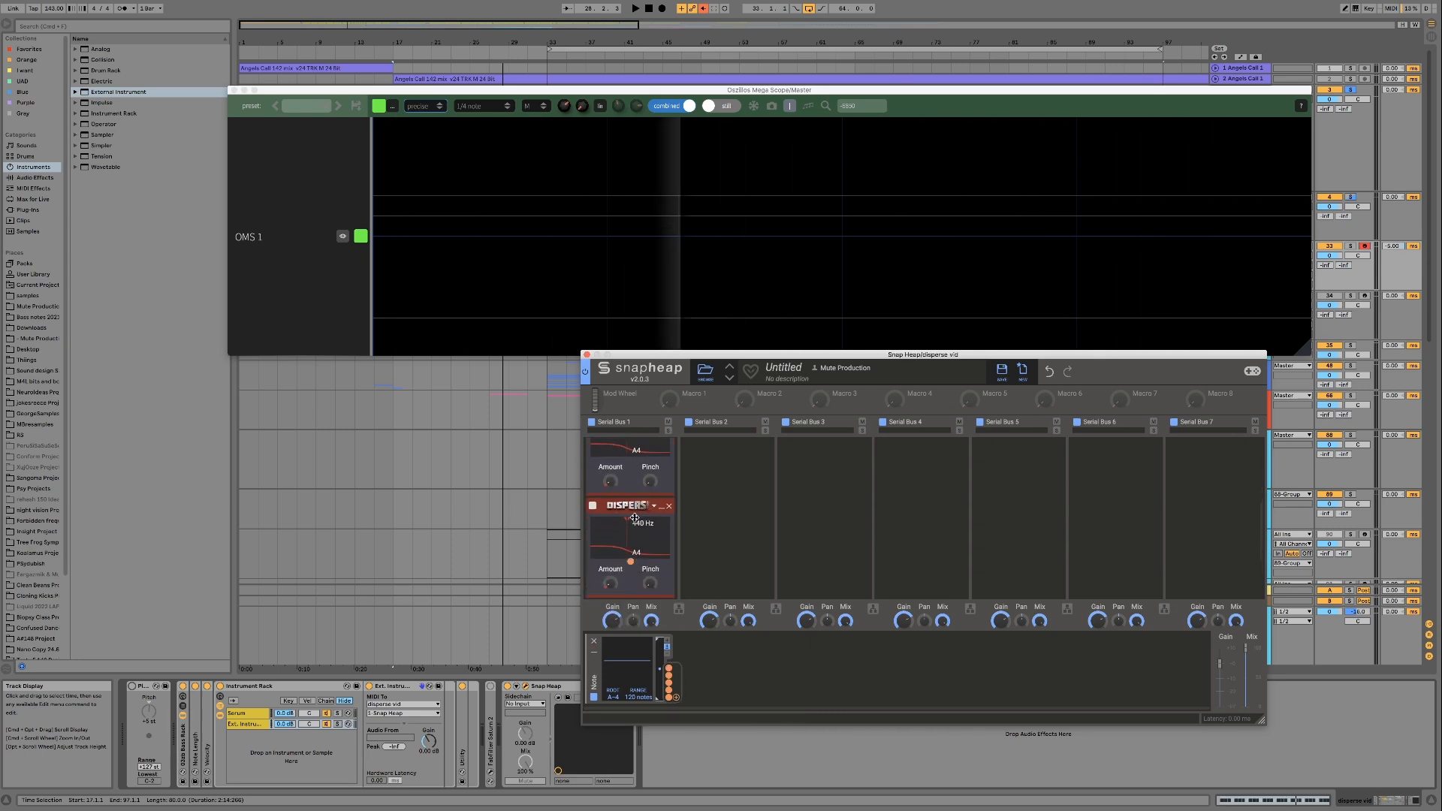
{"action": "left_click_drag", "start_coordinate": [634, 518], "coordinate": [647, 525]}
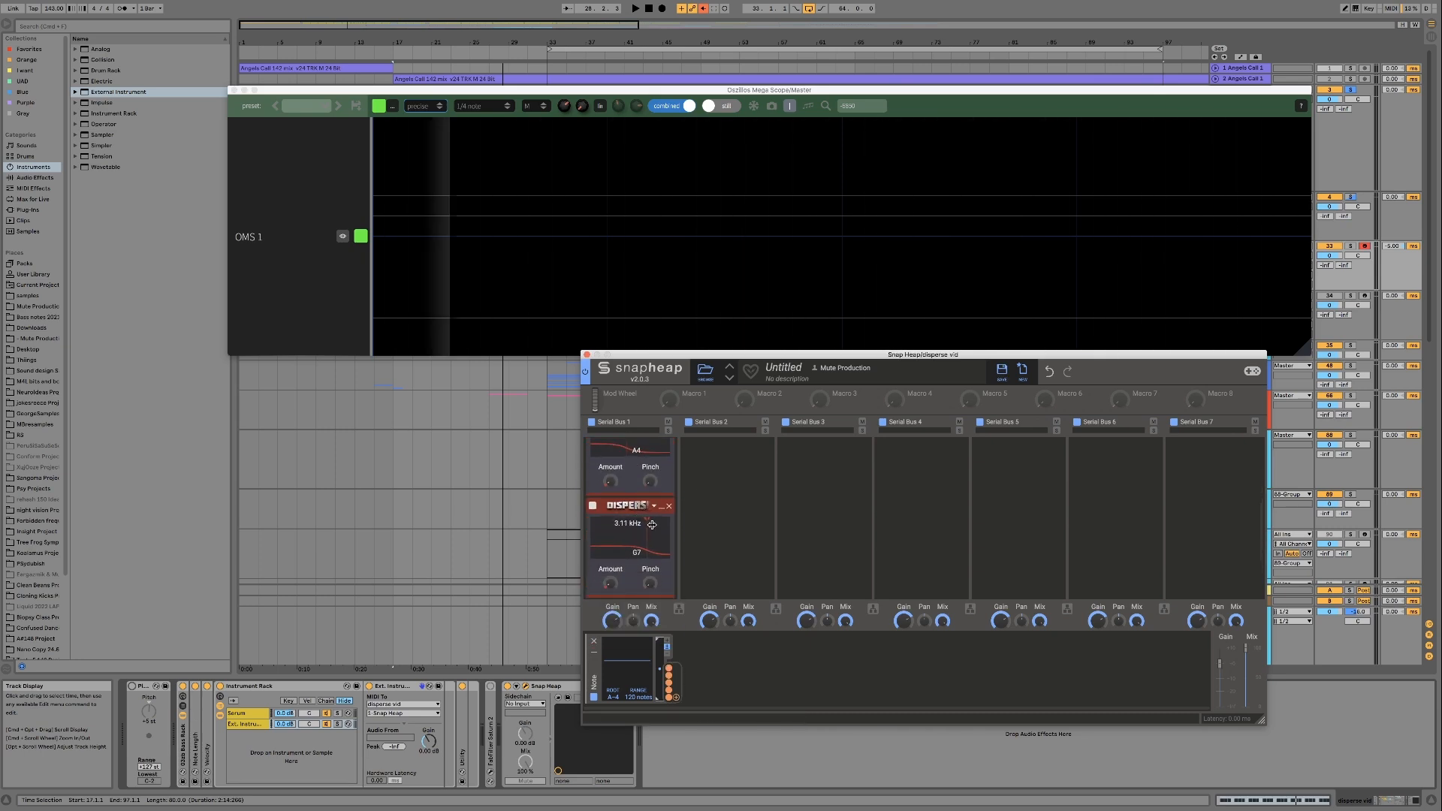
{"action": "scroll", "coordinate": [620, 572], "scroll_direction": "down", "scroll_amount": 1}
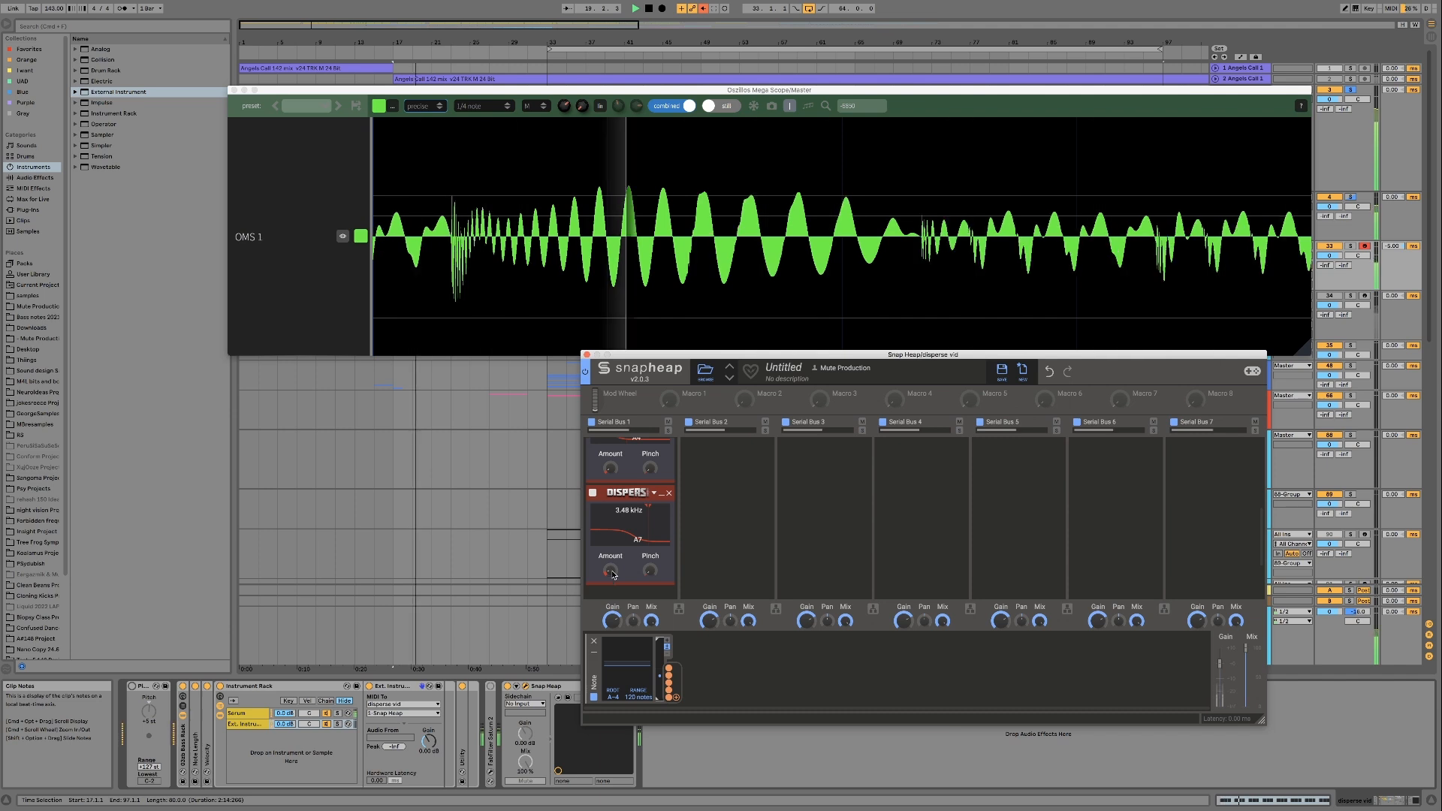
Step: Bypass and re-enable the 3.48 kHz Disperser during playback to compare its effect on the waveform, and stop playback
{"action": "left_click", "coordinate": [594, 494]}
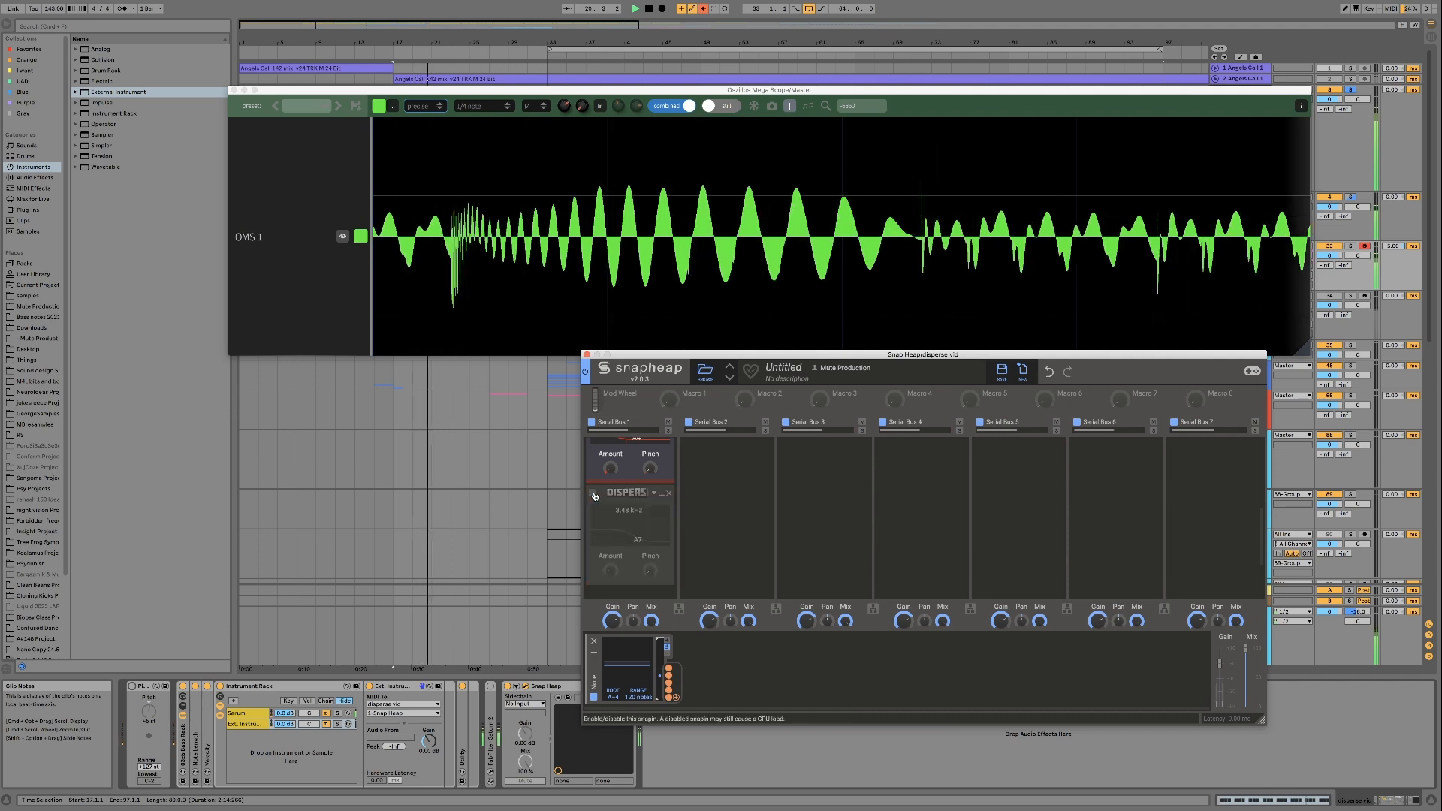
{"action": "left_click", "coordinate": [593, 494]}
{"action": "key", "text": "space"}
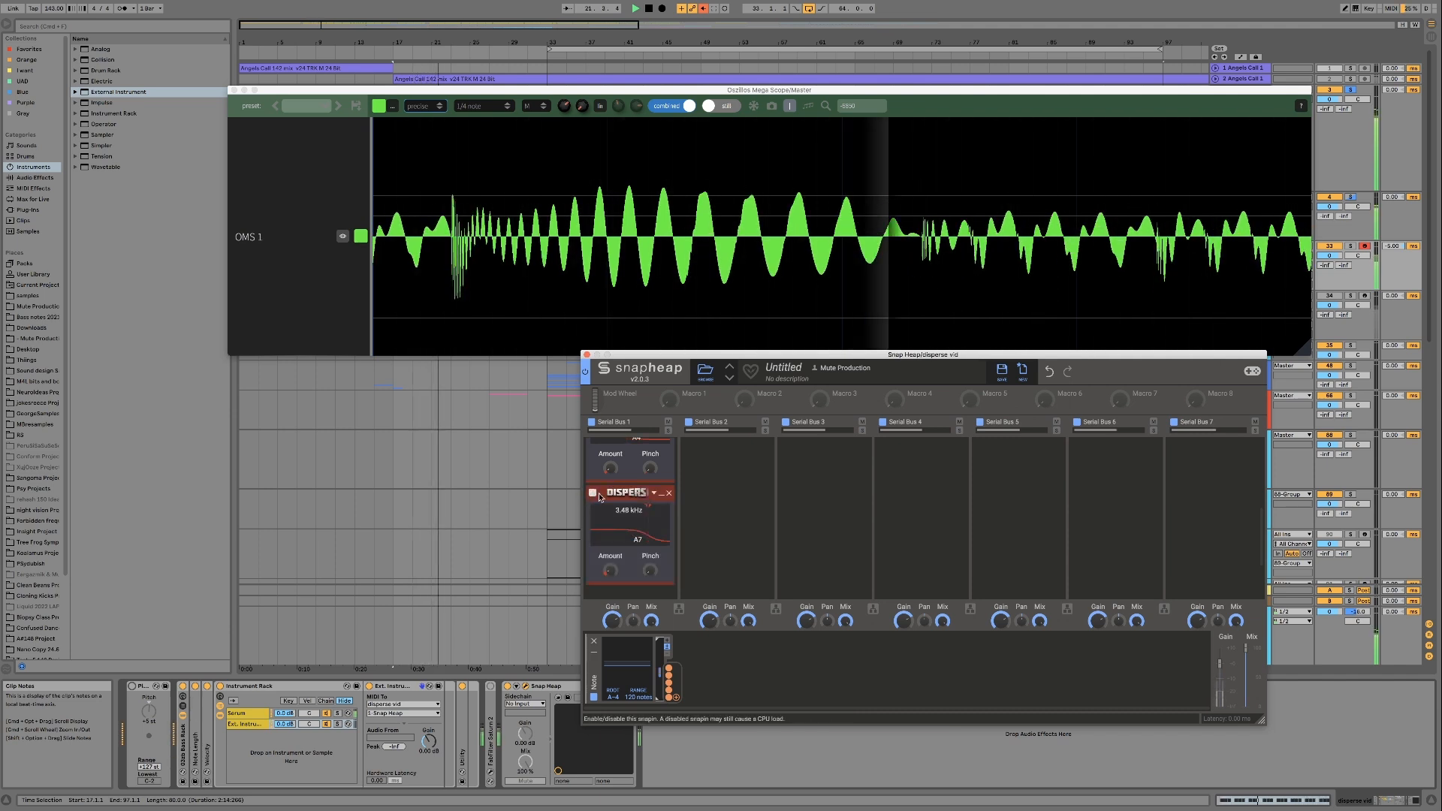
Step: Bypass the 440 Hz Disperser in Serial Bus 1 and play the bass to compare the waveform
{"action": "scroll", "coordinate": [630, 538], "scroll_direction": "up", "scroll_amount": 2}
{"action": "scroll", "coordinate": [634, 549], "scroll_direction": "up", "scroll_amount": 2}
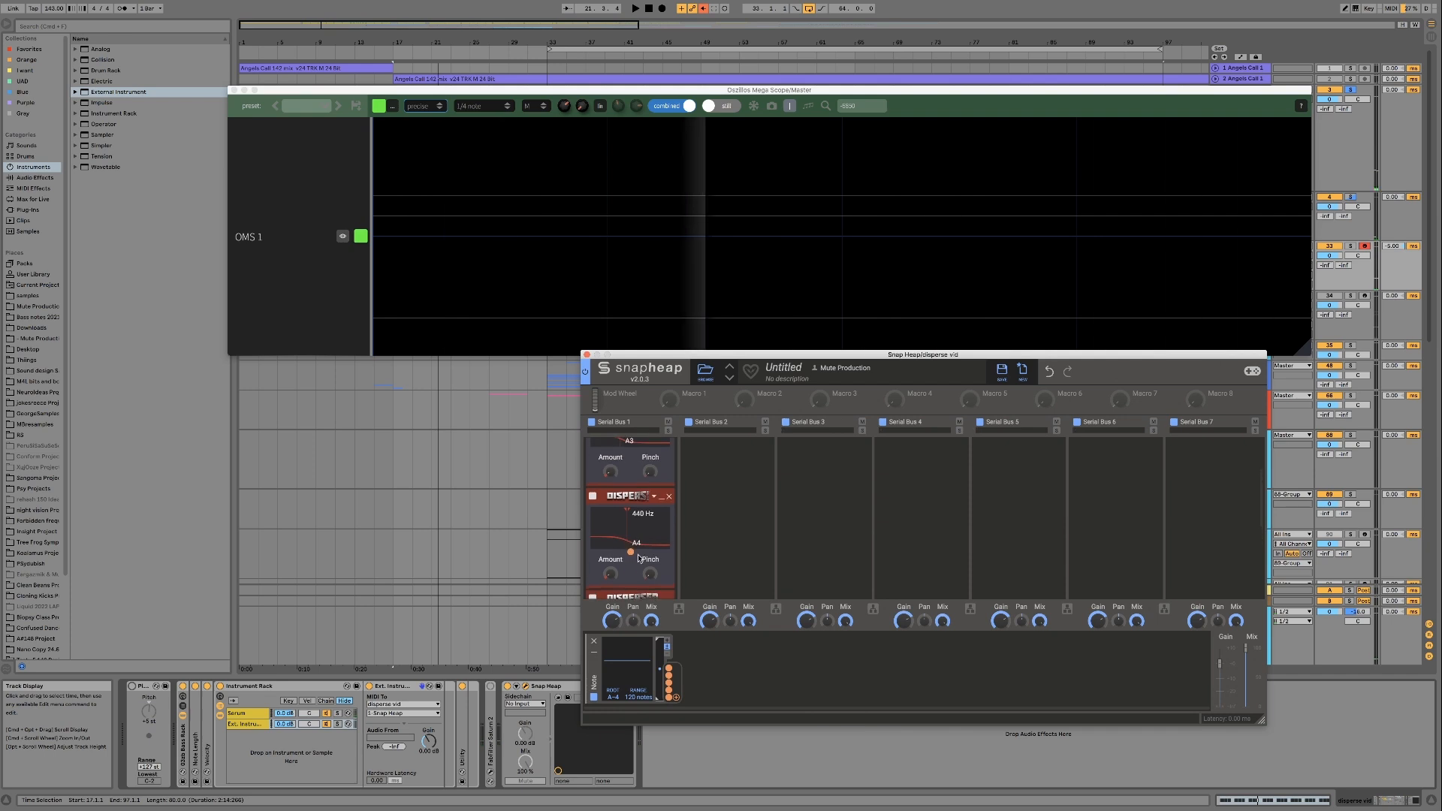
{"action": "left_click", "coordinate": [593, 496]}
{"action": "key", "text": "space"}
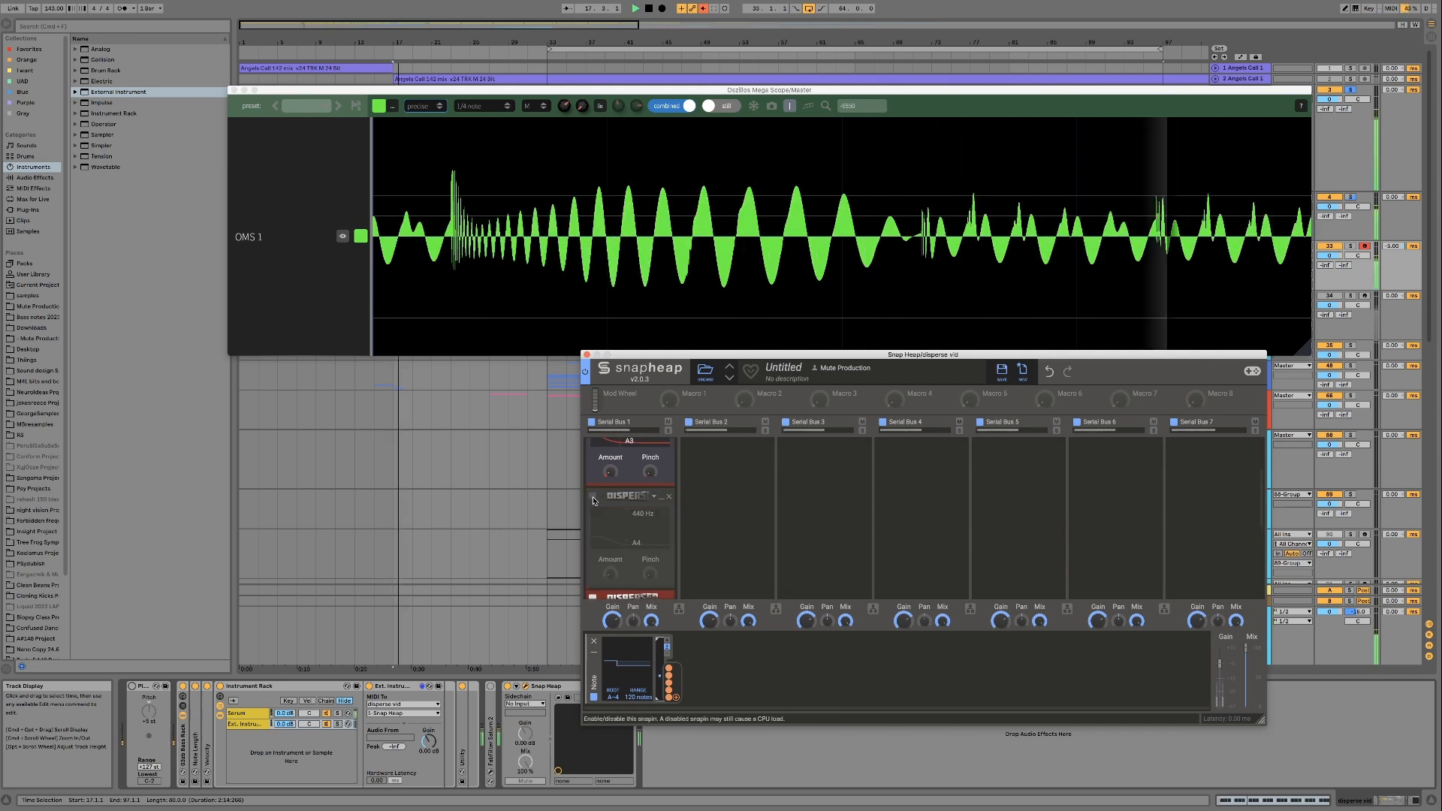
Step: Bypass the 220 Hz Disperser, re-enable the 440 Hz Disperser, and play the bass to check the waveform
{"action": "scroll", "coordinate": [593, 501], "scroll_direction": "up", "scroll_amount": 2}
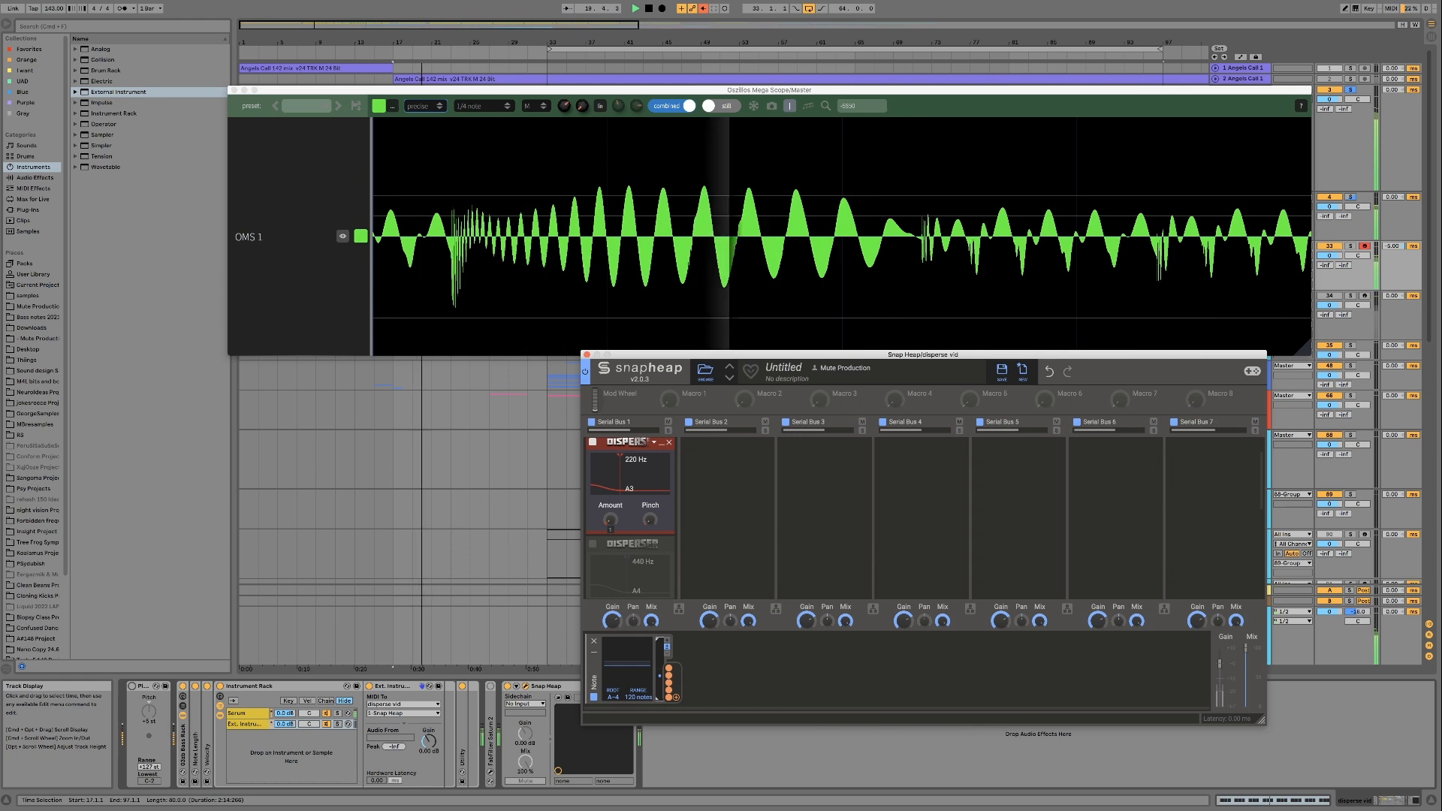
{"action": "key", "text": "space"}
{"action": "left_click", "coordinate": [595, 443]}
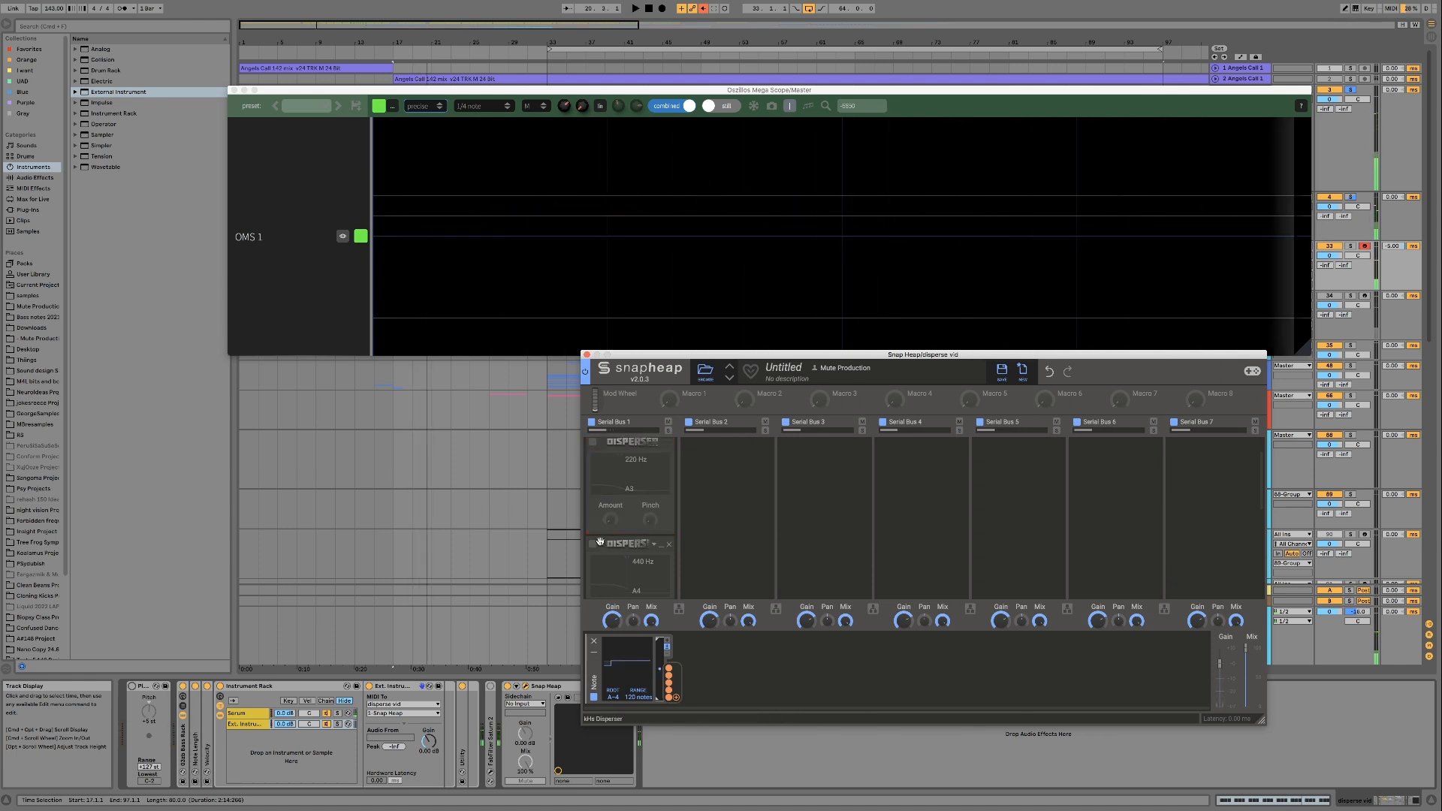
{"action": "left_click", "coordinate": [593, 544]}
{"action": "key", "text": "space"}
{"action": "scroll", "coordinate": [632, 542], "scroll_direction": "down", "scroll_amount": 2}
{"action": "scroll", "coordinate": [633, 542], "scroll_direction": "down", "scroll_amount": 1}
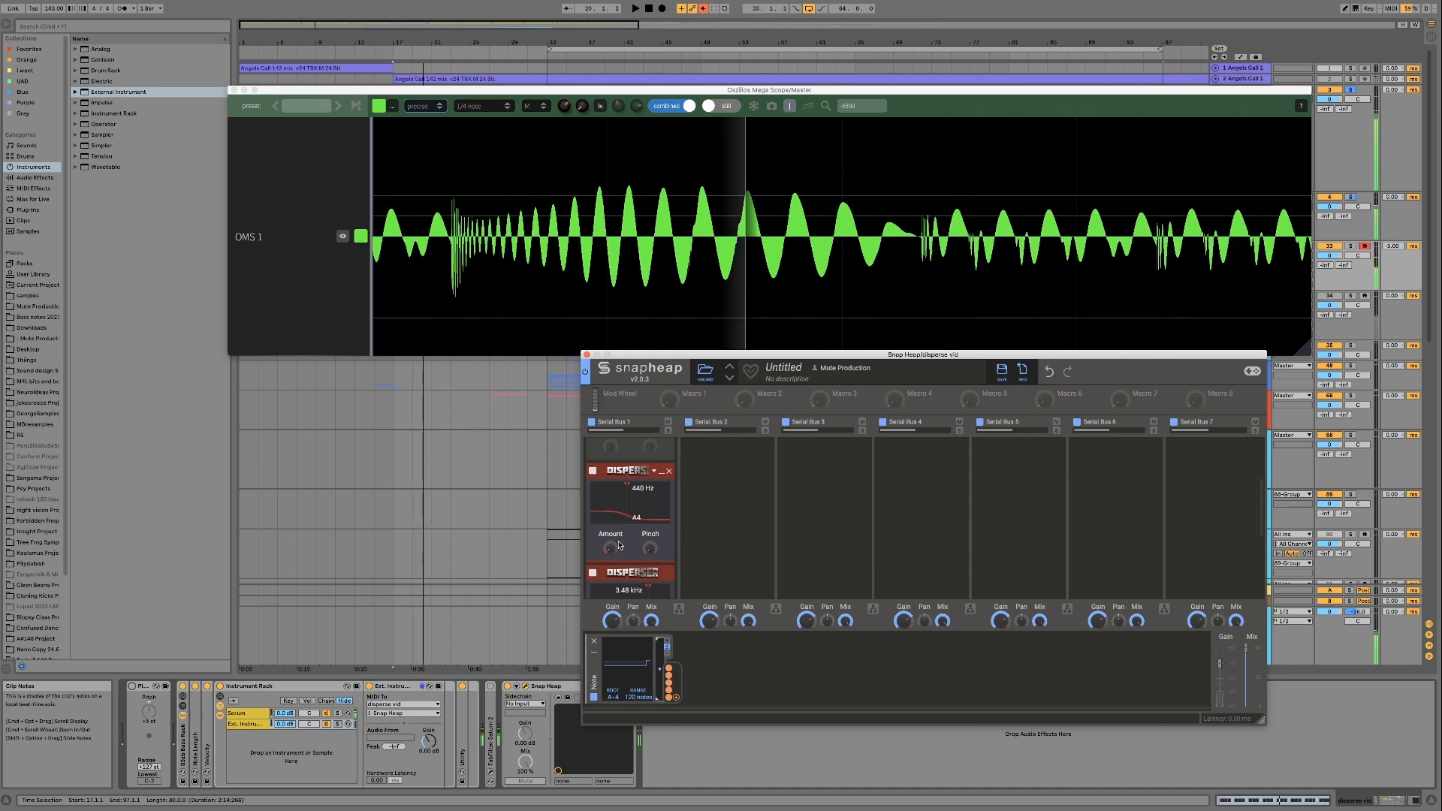
{"action": "key", "text": "space"}
Step: Add a Utility device after Snap Heap on the bass track and play the bass through it
{"action": "left_click", "coordinate": [25, 103]}
{"action": "left_click", "coordinate": [113, 50]}
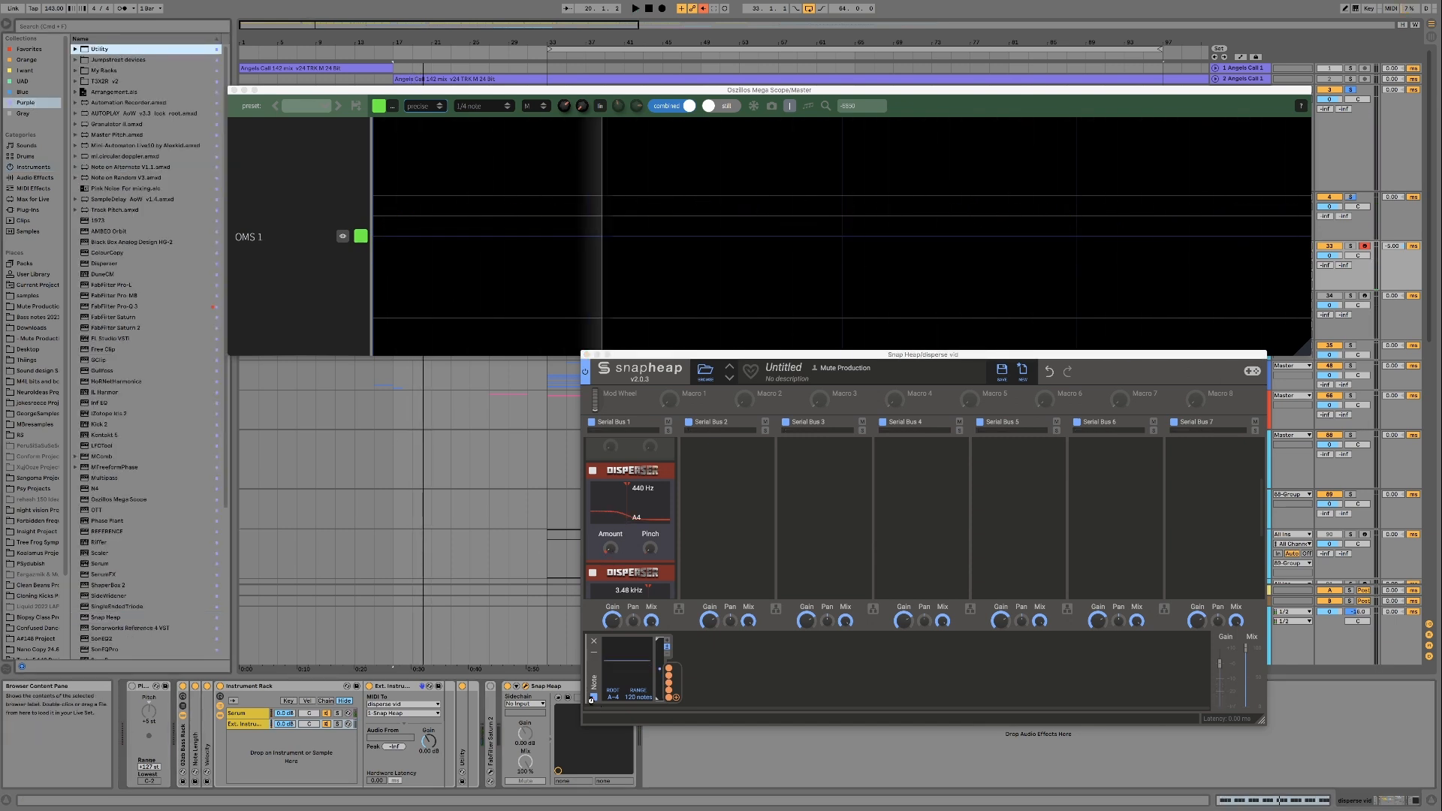
{"action": "key", "text": "space"}
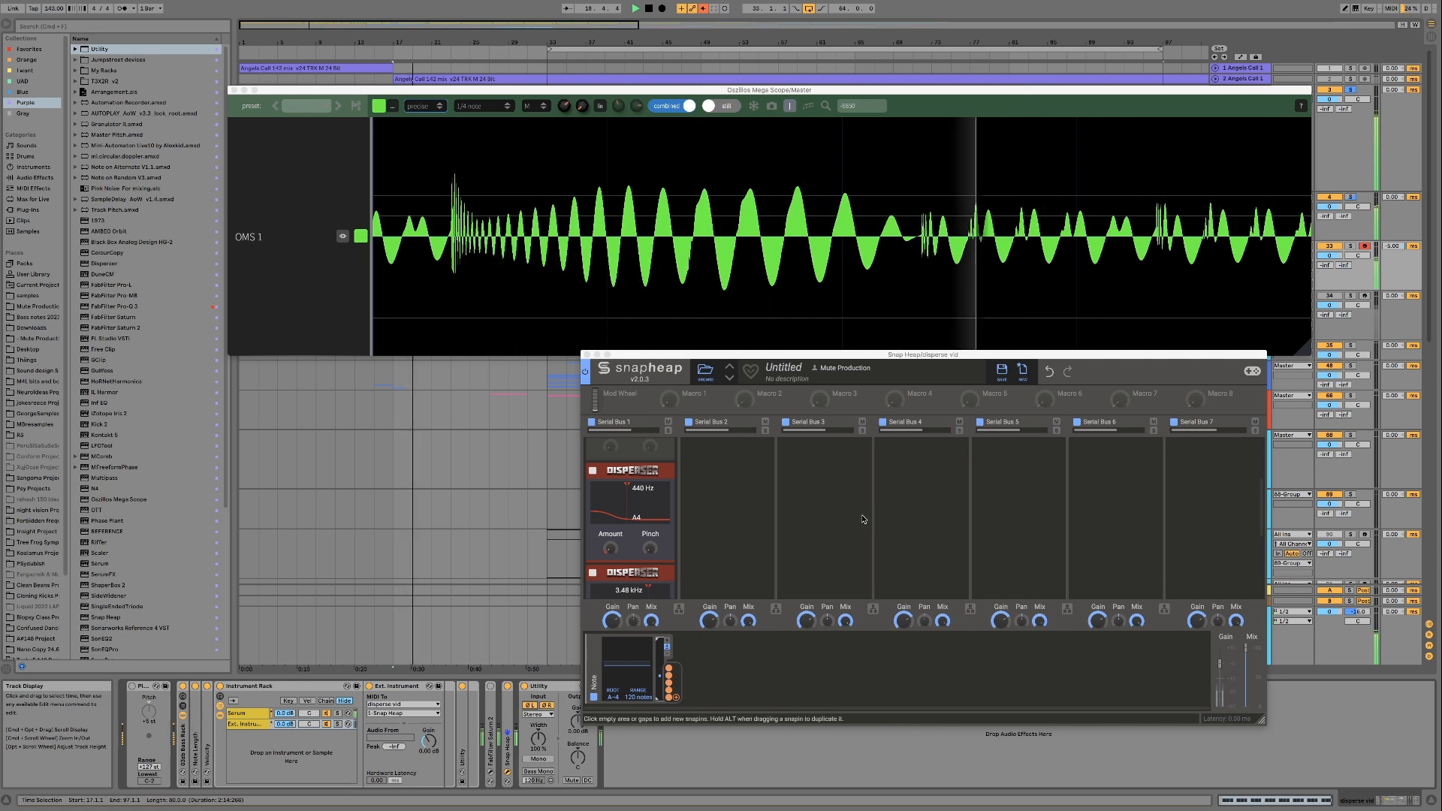
{"action": "key", "text": "space"}
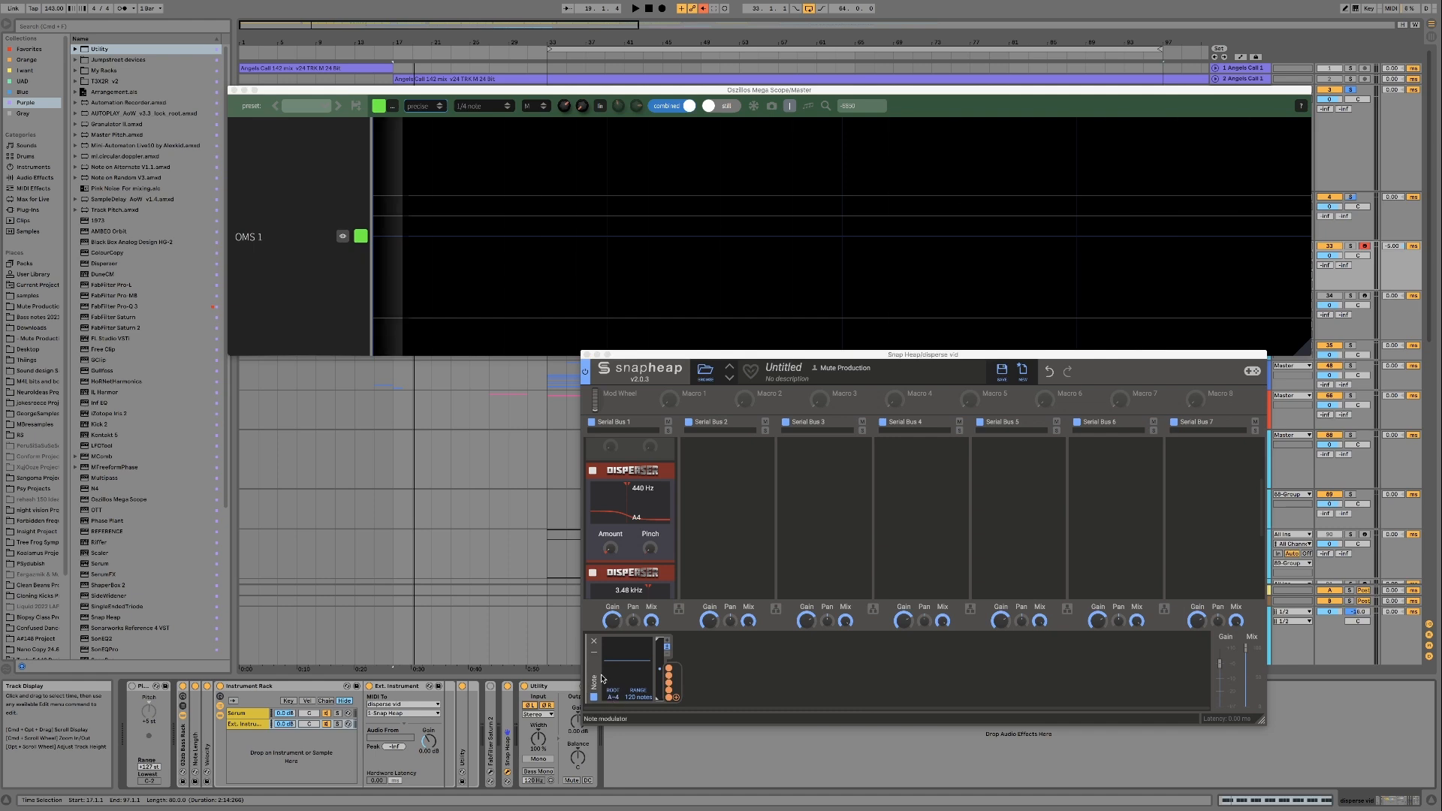
Step: Try C-5 as the Note modulator's root during playback, reset it to A-4, and move the Snap Heap window slightly down
{"action": "key", "text": "space"}
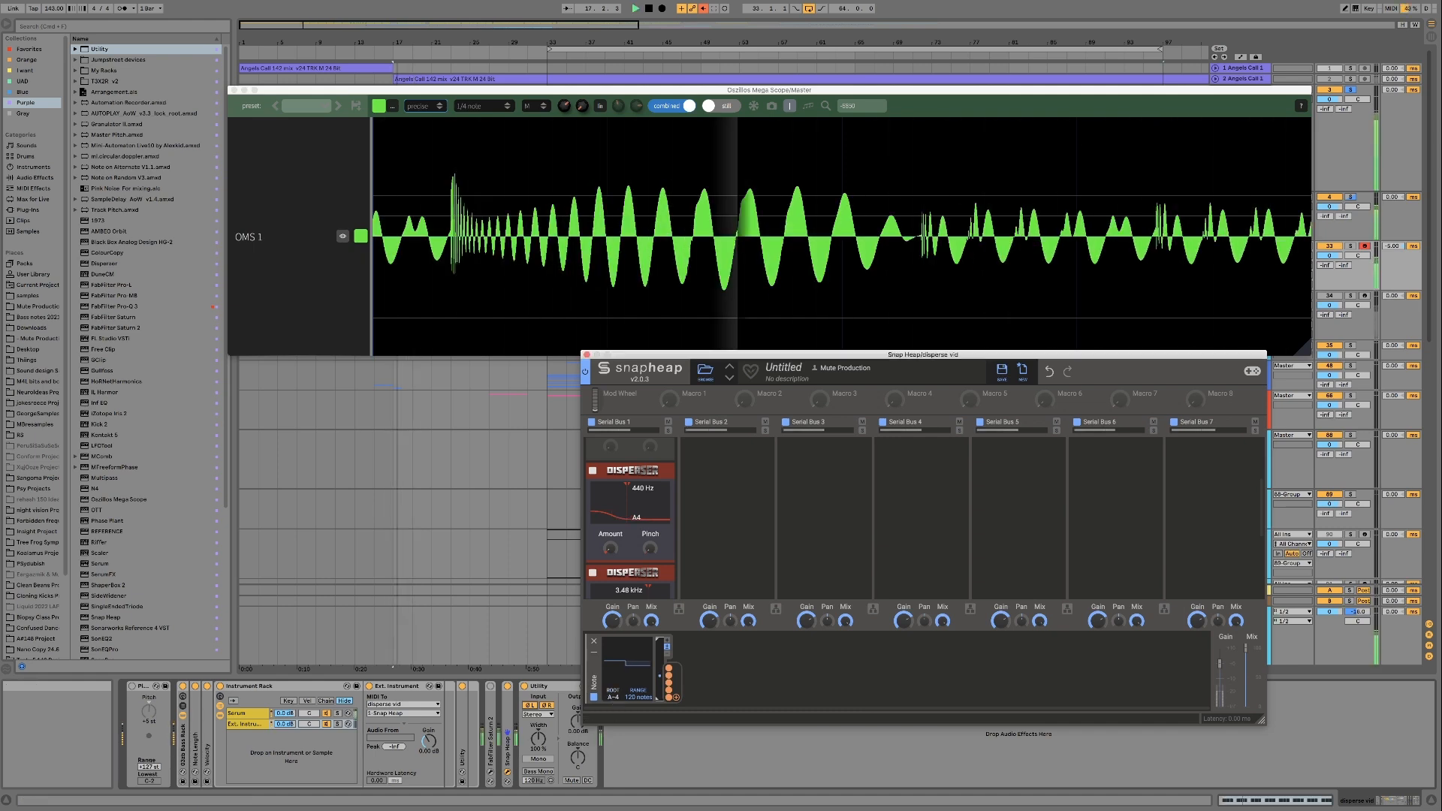
{"action": "mouse_move", "coordinate": [613, 699]}
{"action": "left_mouse_down"}
{"action": "mouse_move", "coordinate": [612, 732]}
{"action": "mouse_move", "coordinate": [612, 692]}
{"action": "left_mouse_up"}
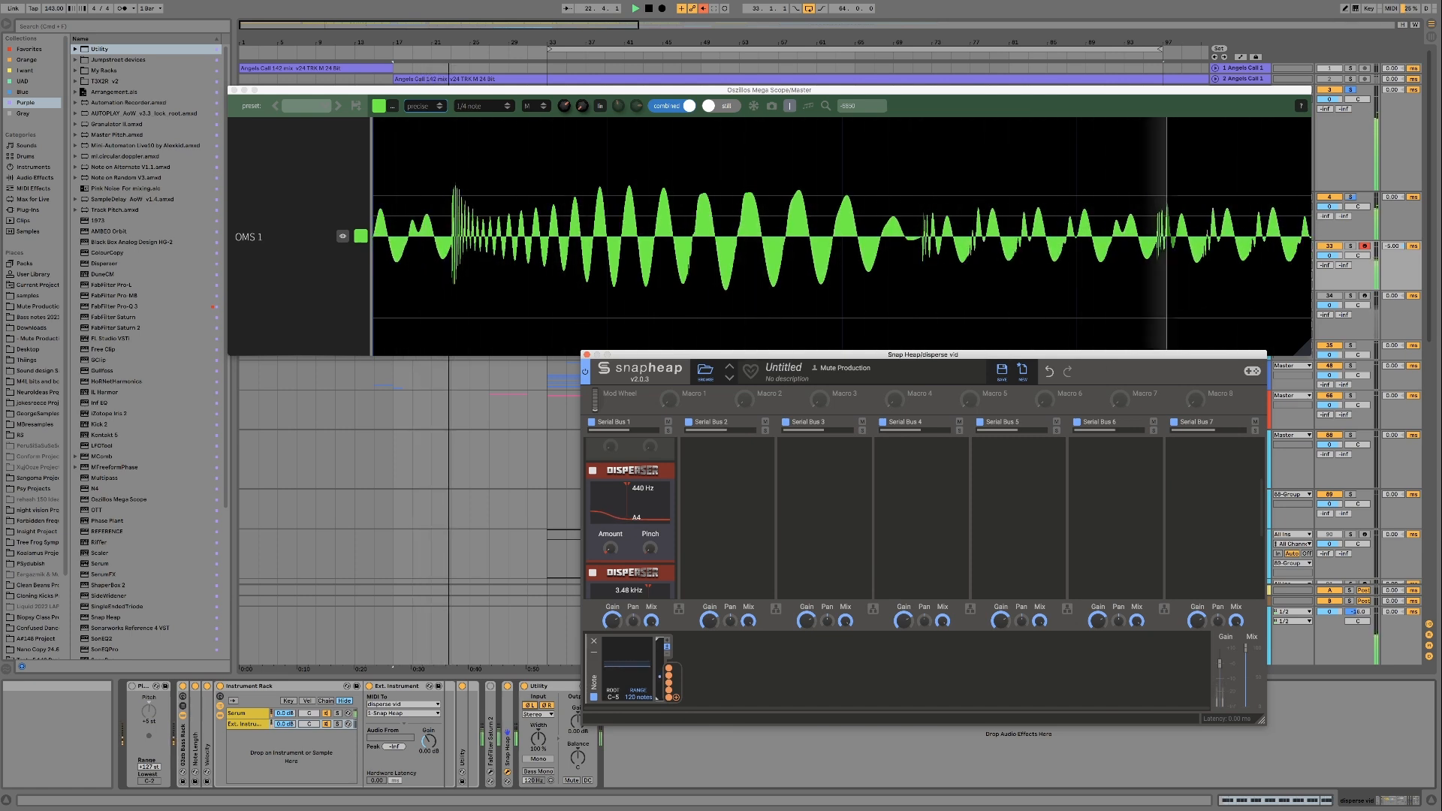
{"action": "key", "text": "space"}
{"action": "double_click", "coordinate": [614, 699]}
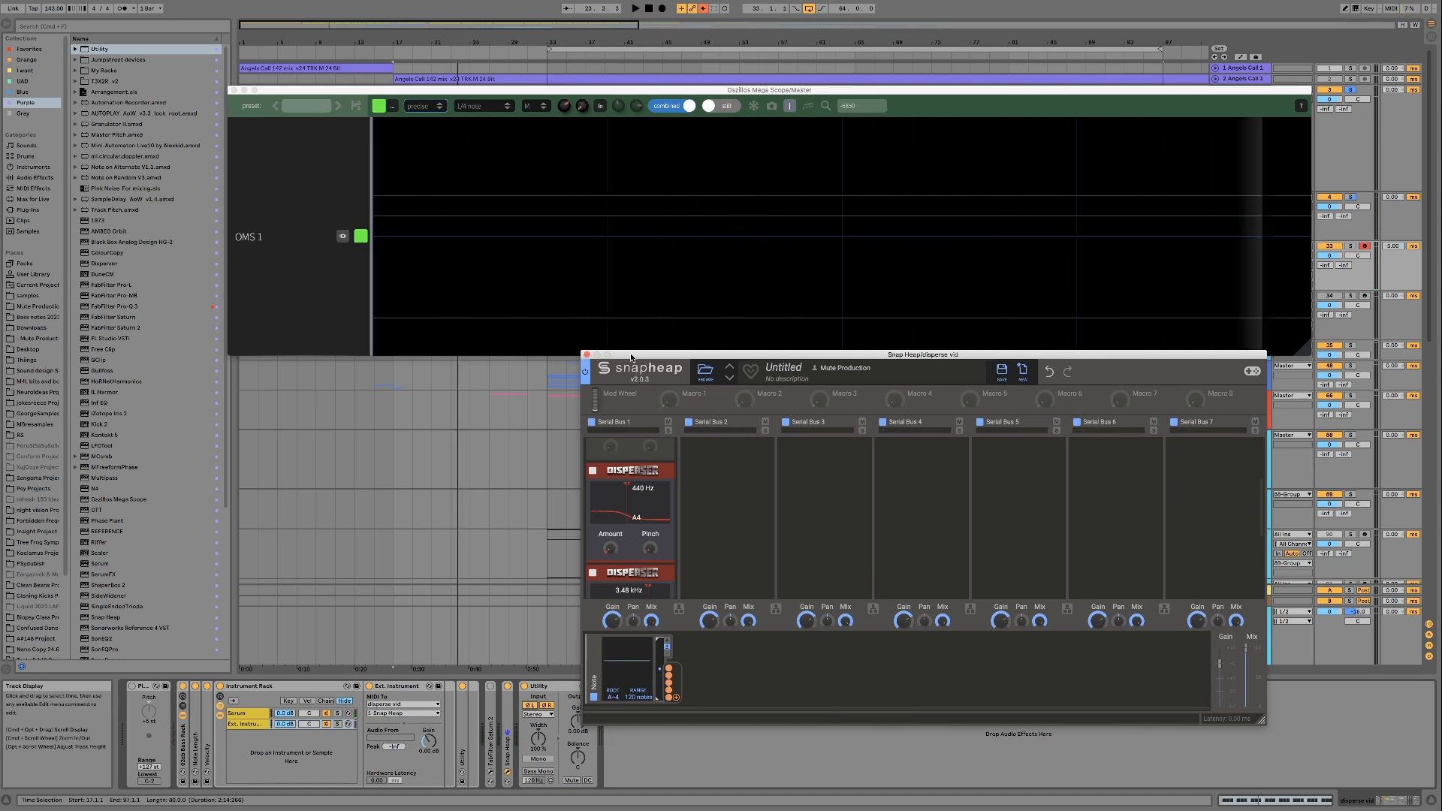
{"action": "left_click_drag", "start_coordinate": [631, 357], "coordinate": [631, 373]}
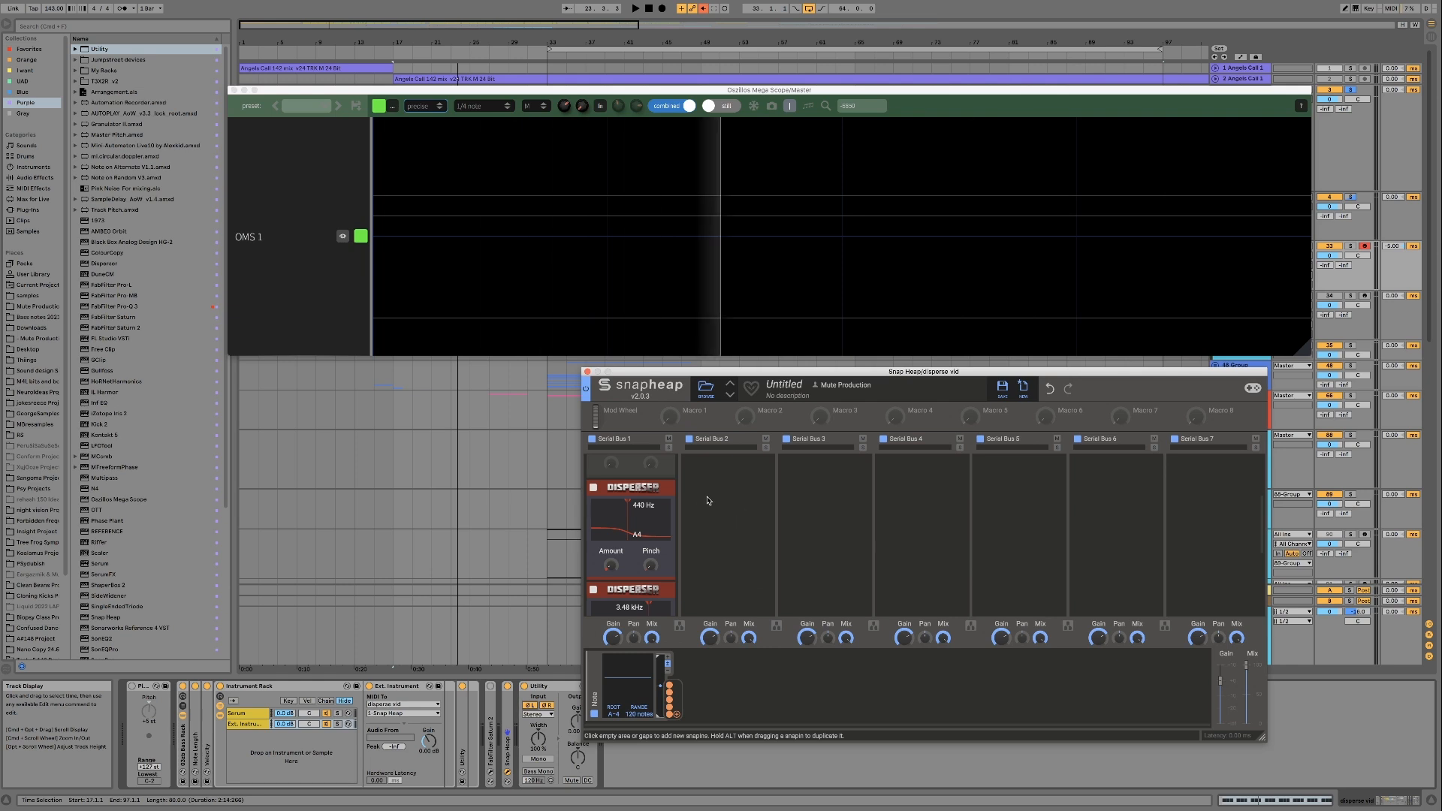